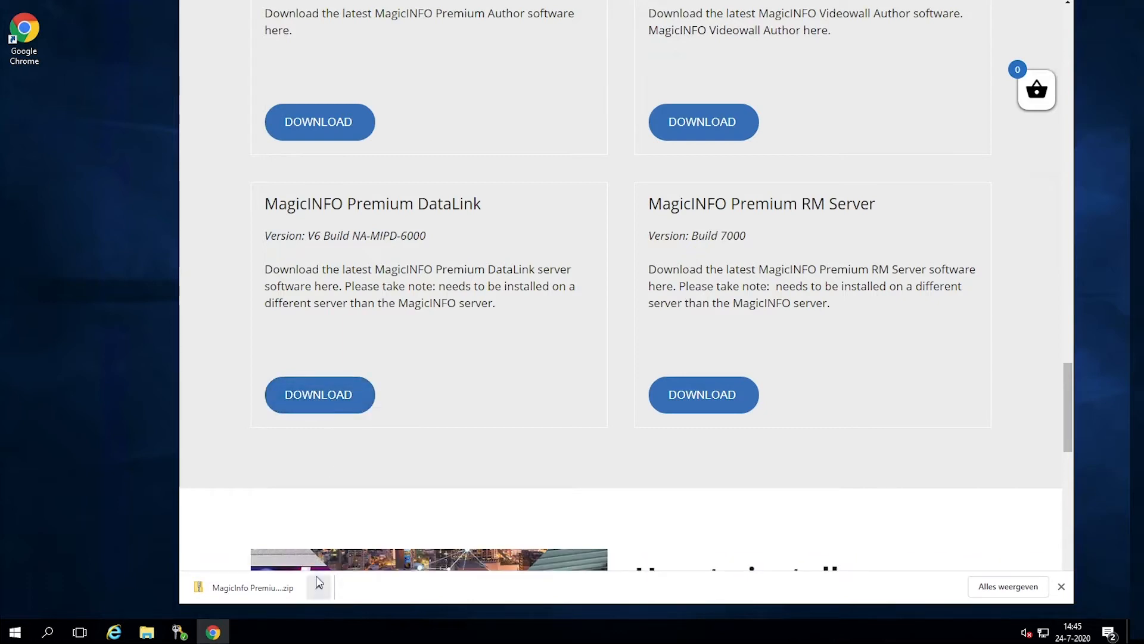
Open the downloaded MagicINFO Premium DataLink V6.0 zip from Chrome's download bar
{"action": "left_click", "coordinate": [298, 592]}
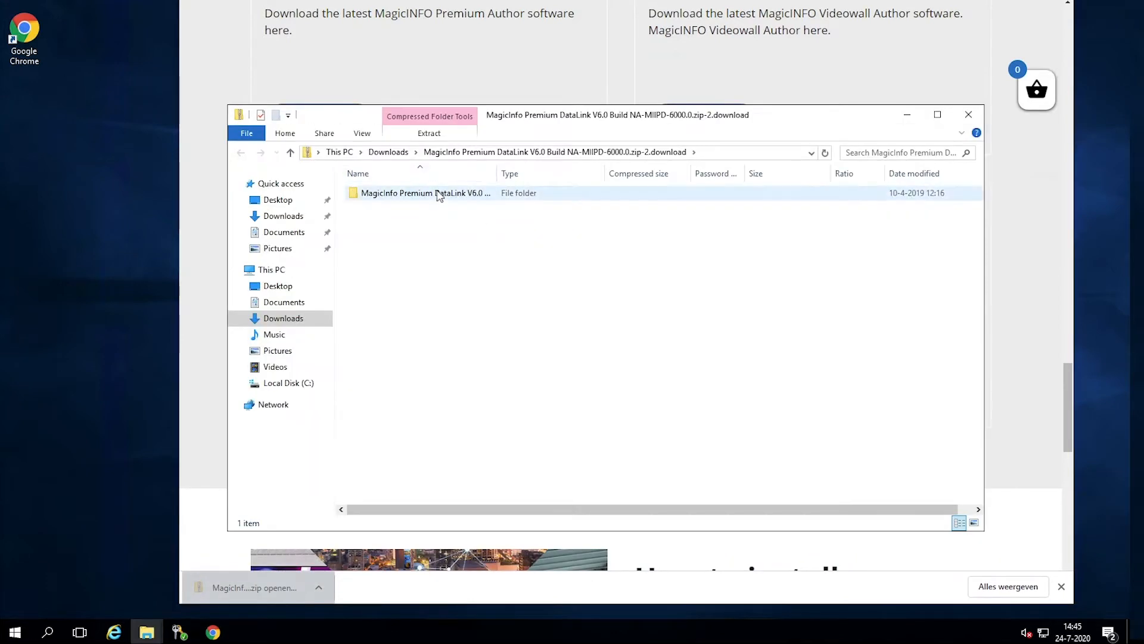
Run the DataLink V6.0 installer from inside the archive, allowing it and choosing English
{"action": "double_click", "coordinate": [439, 196]}
{"action": "double_click", "coordinate": [437, 196]}
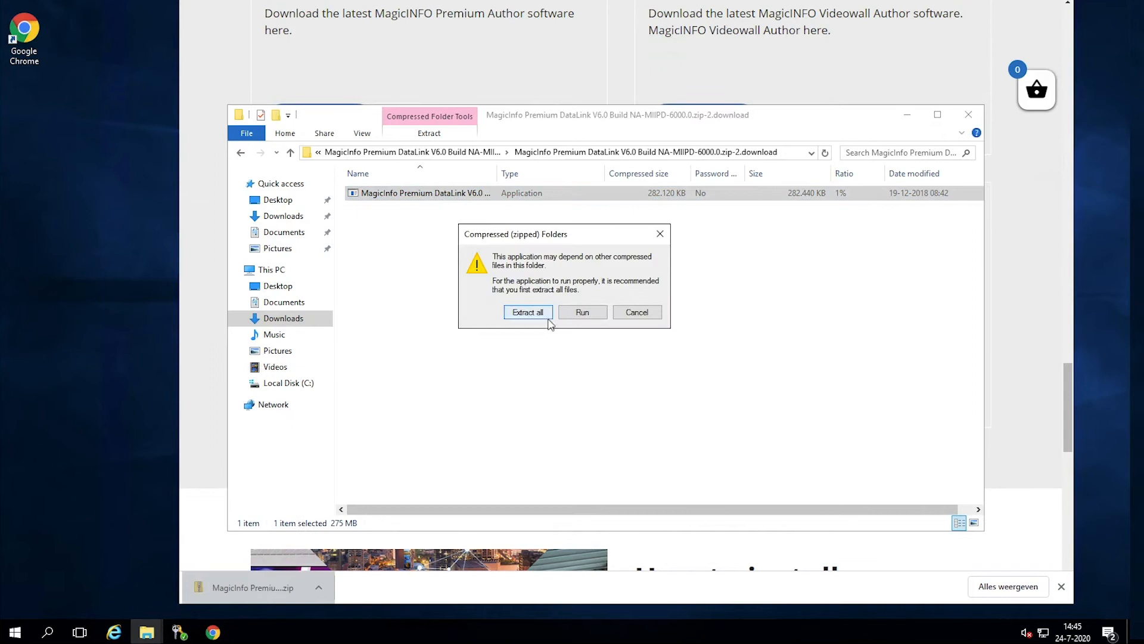
{"action": "left_click", "coordinate": [595, 316]}
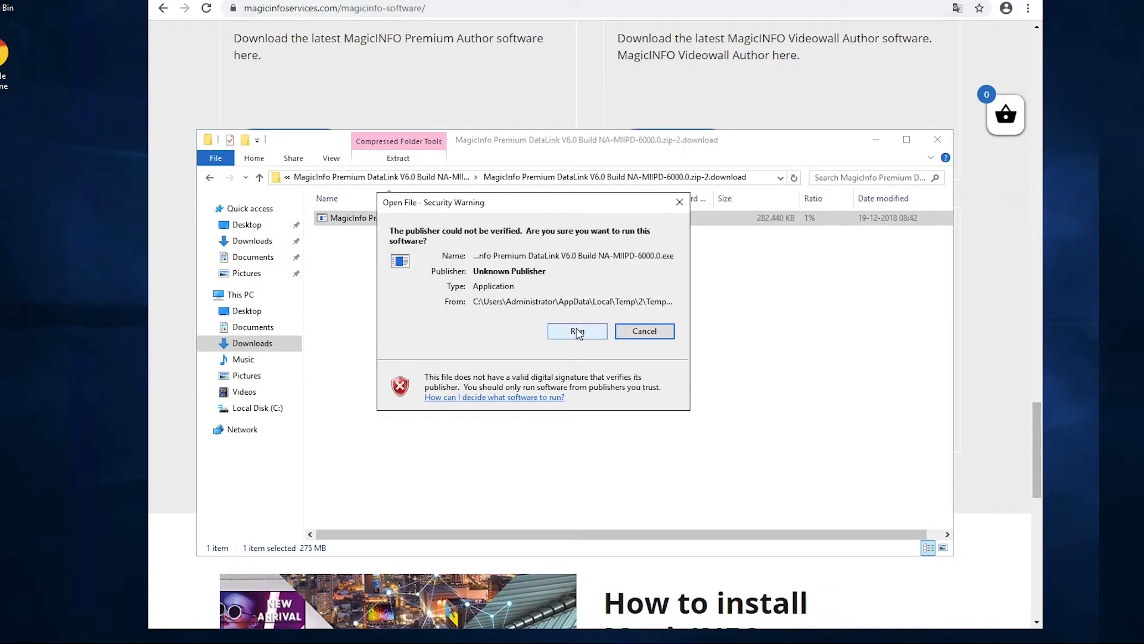
{"action": "left_click", "coordinate": [578, 304]}
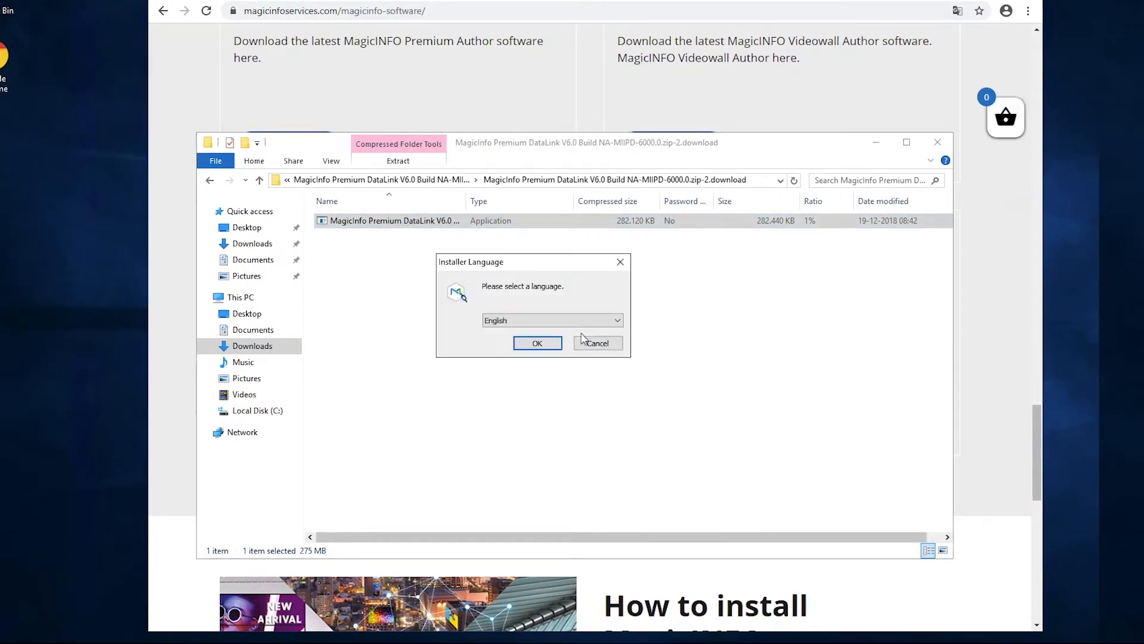
{"action": "left_click", "coordinate": [540, 343]}
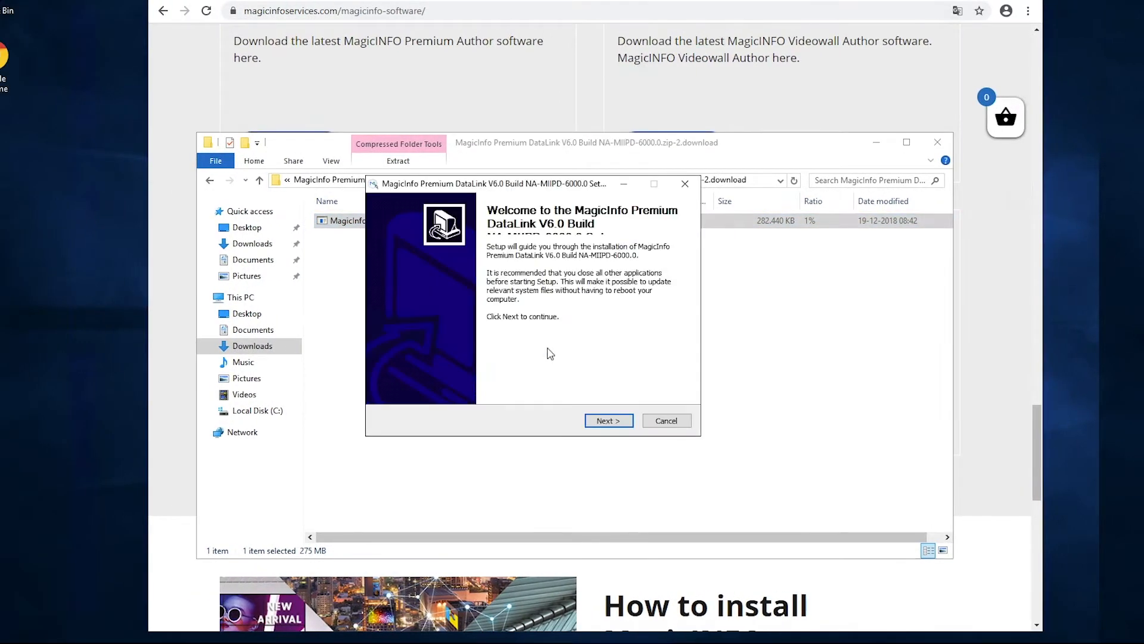
Accept the licence agreement, then enter and confirm the database password
{"action": "left_click", "coordinate": [596, 420]}
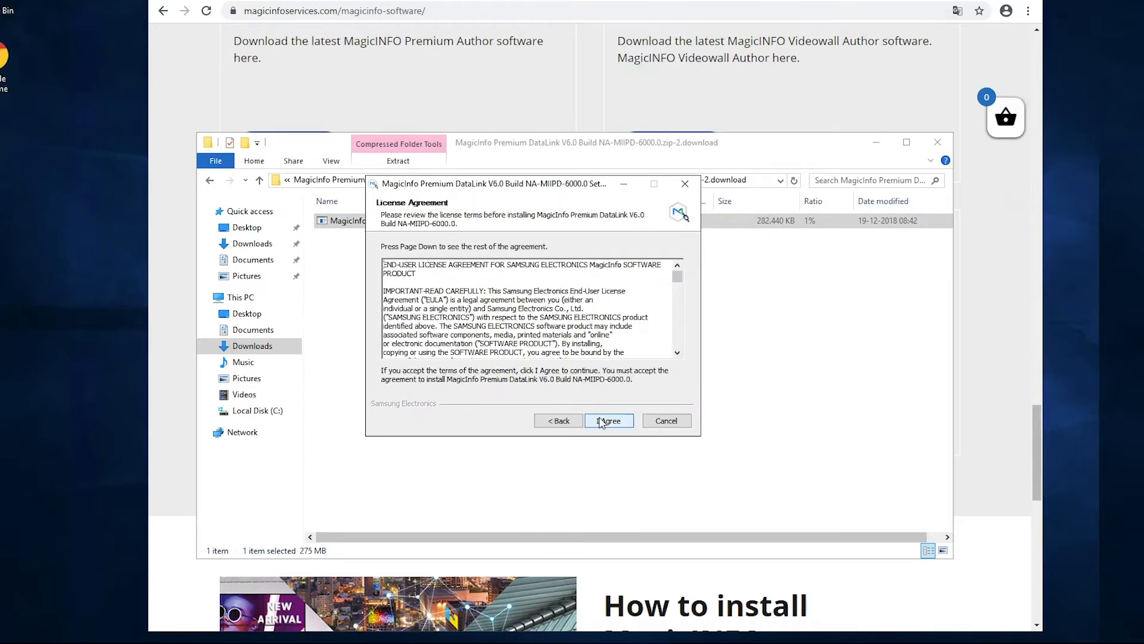
{"action": "left_click", "coordinate": [596, 421]}
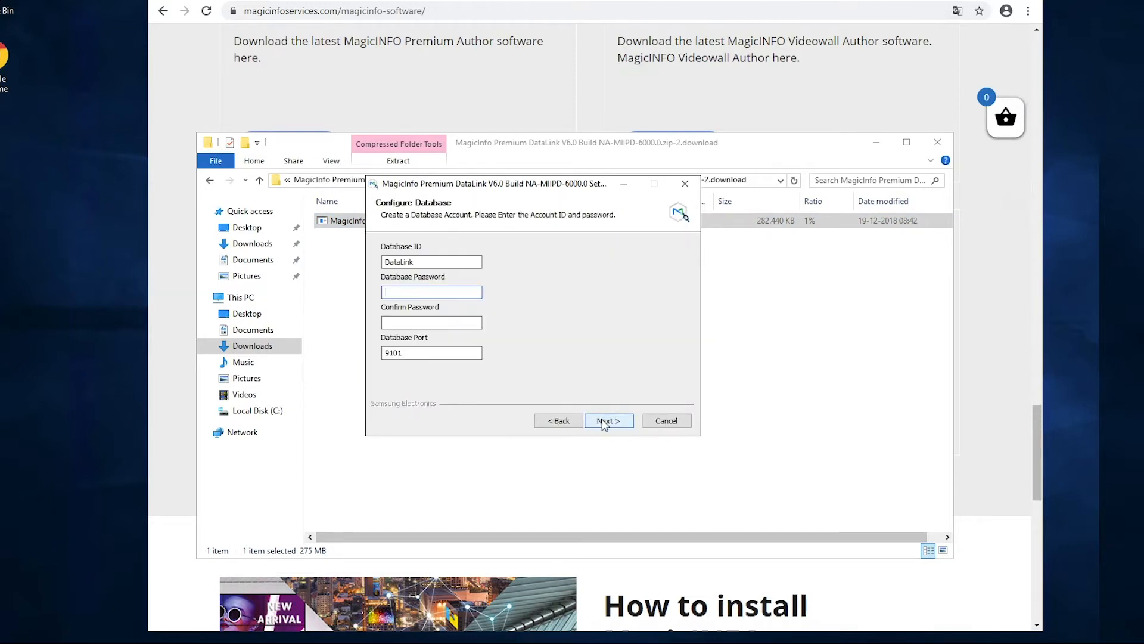
{"action": "type", "text": "*********"}
{"action": "left_click", "coordinate": [408, 322]}
{"action": "type", "text": "*********"}
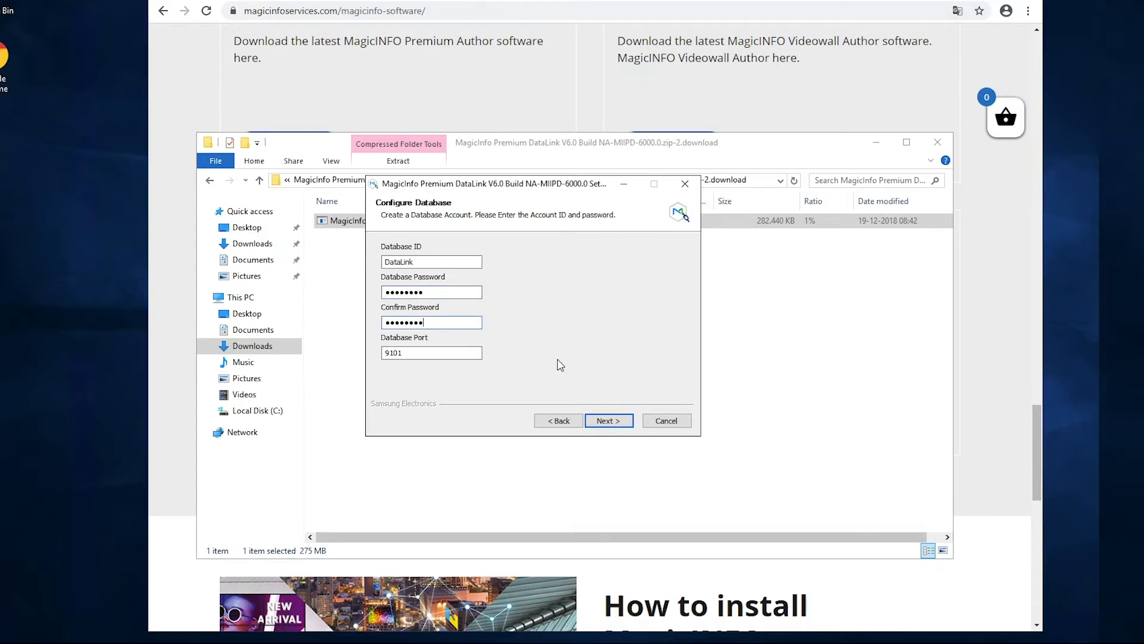
Keep address 192.168.0.101 and ports 8080/10021 with no SSL or proxy, and set the admin password
{"action": "left_click", "coordinate": [612, 420]}
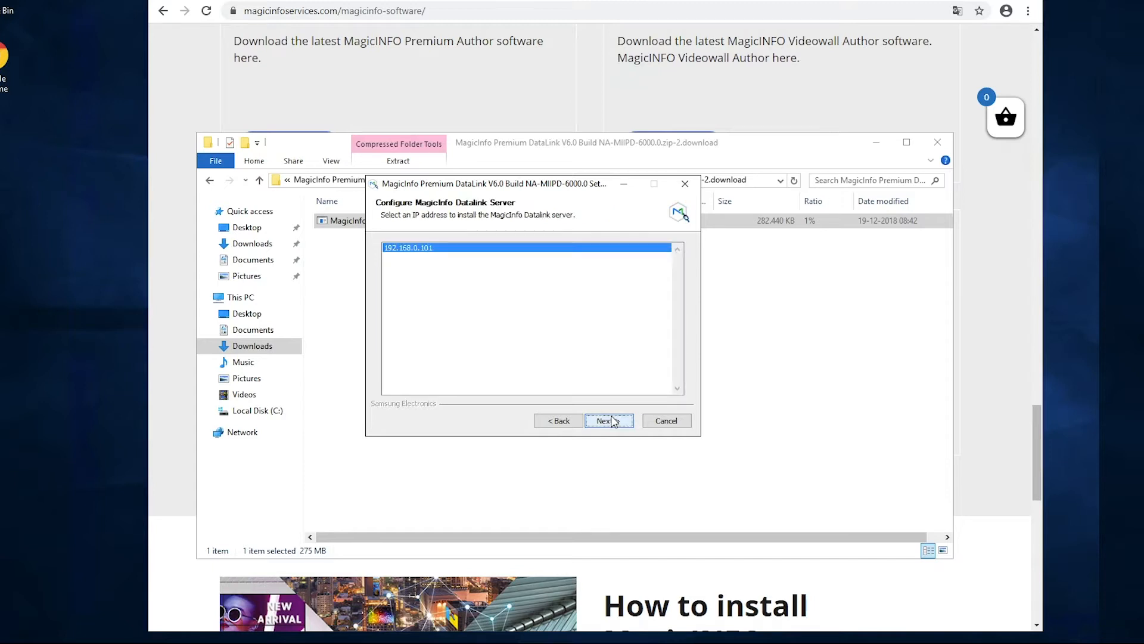
{"action": "left_click", "coordinate": [612, 421]}
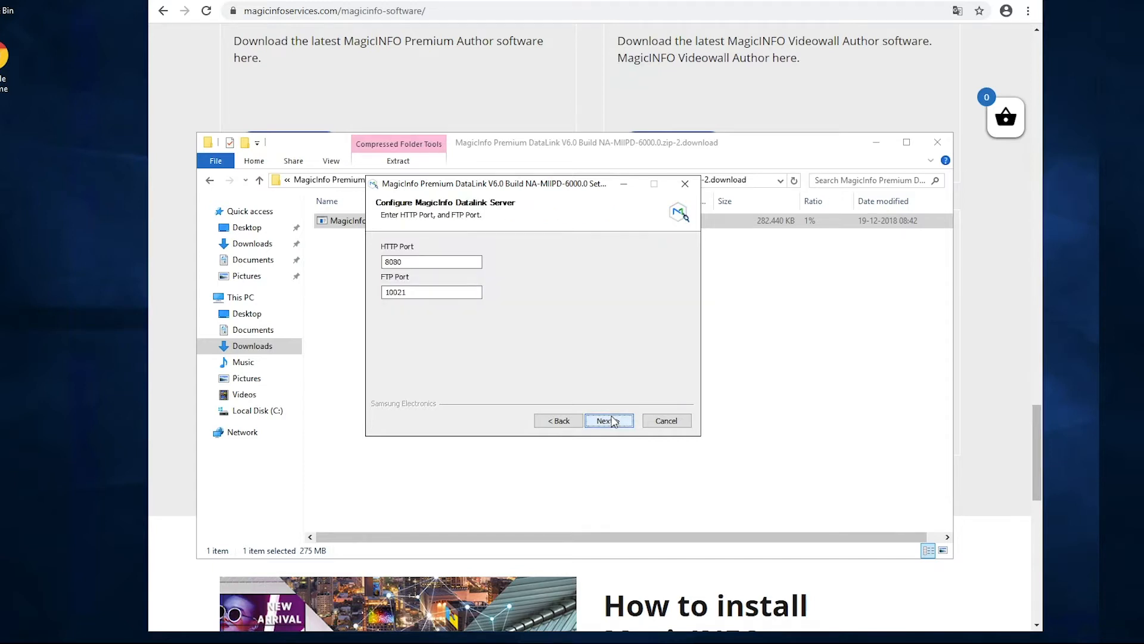
{"action": "left_click", "coordinate": [612, 421]}
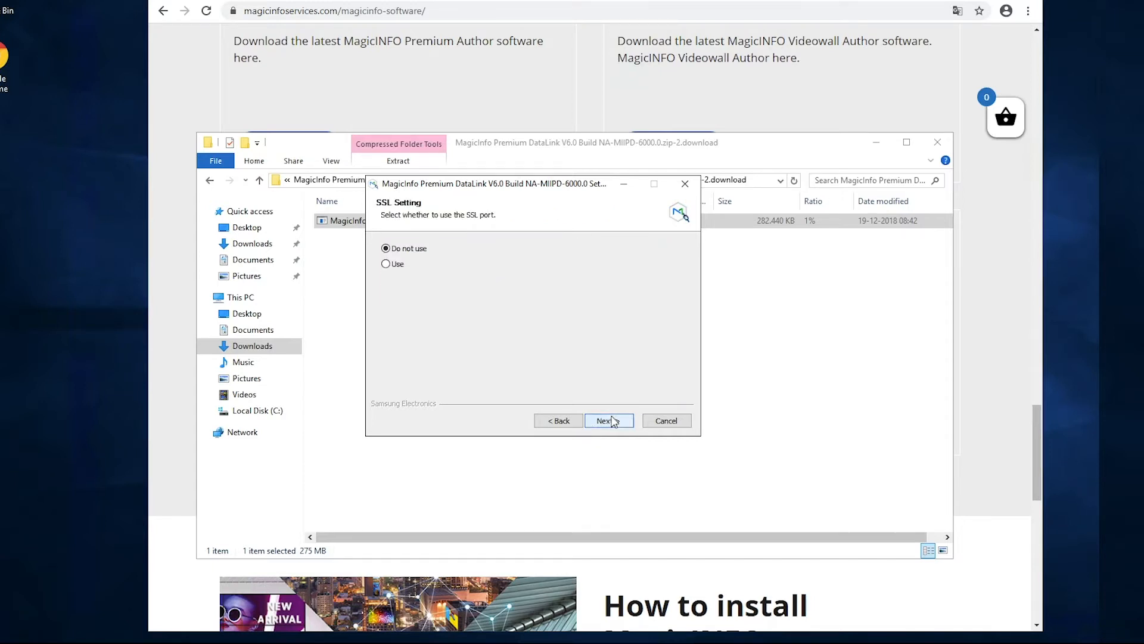
{"action": "left_click", "coordinate": [612, 421]}
{"action": "left_click", "coordinate": [612, 421]}
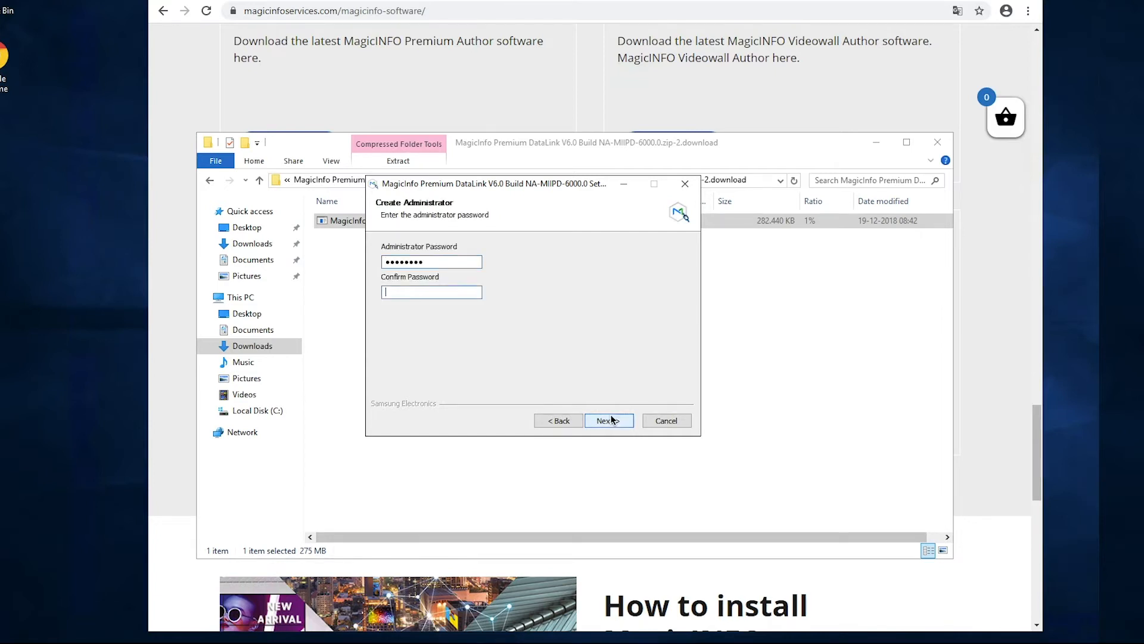
{"action": "type", "text": "••••••••"}
{"action": "left_click", "coordinate": [612, 420]}
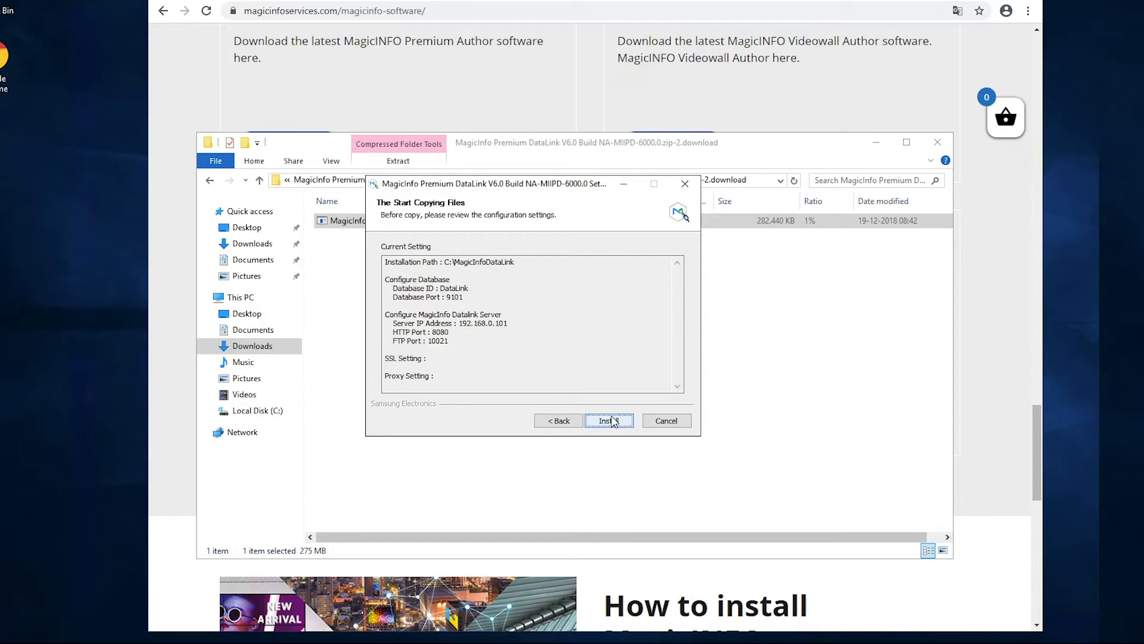
Install DataLink plus the Java component, then close the completed installer
{"action": "left_click", "coordinate": [612, 421]}
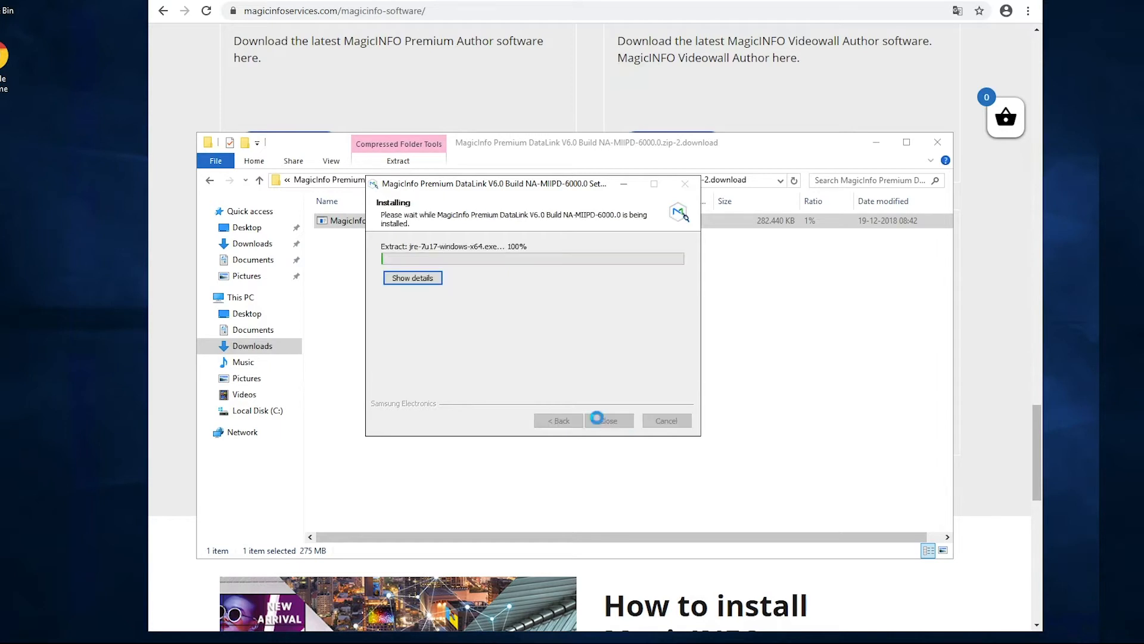
{"action": "left_click", "coordinate": [669, 421]}
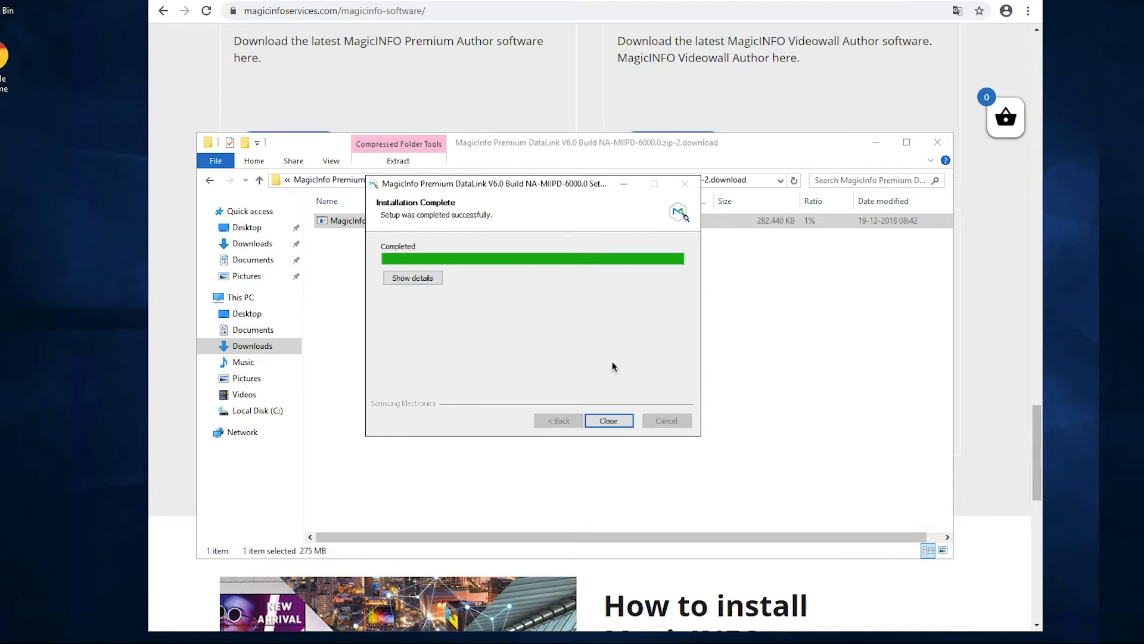
{"action": "left_click", "coordinate": [608, 420]}
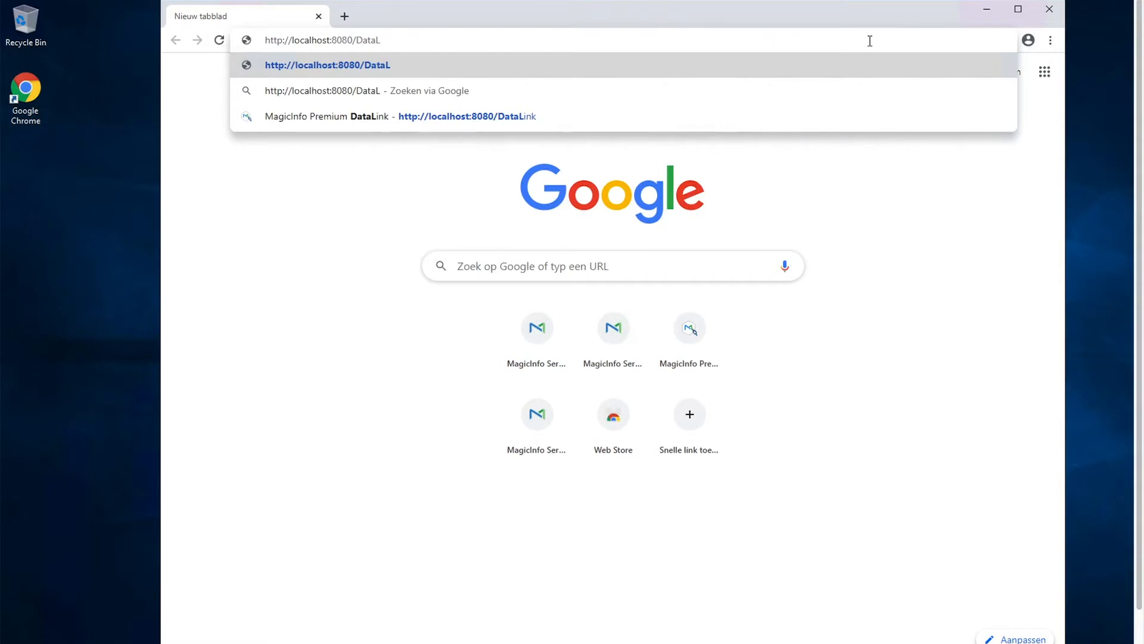
Load localhost:8080/DataLink and log in with the administrator password
{"action": "type", "text": "nk"}
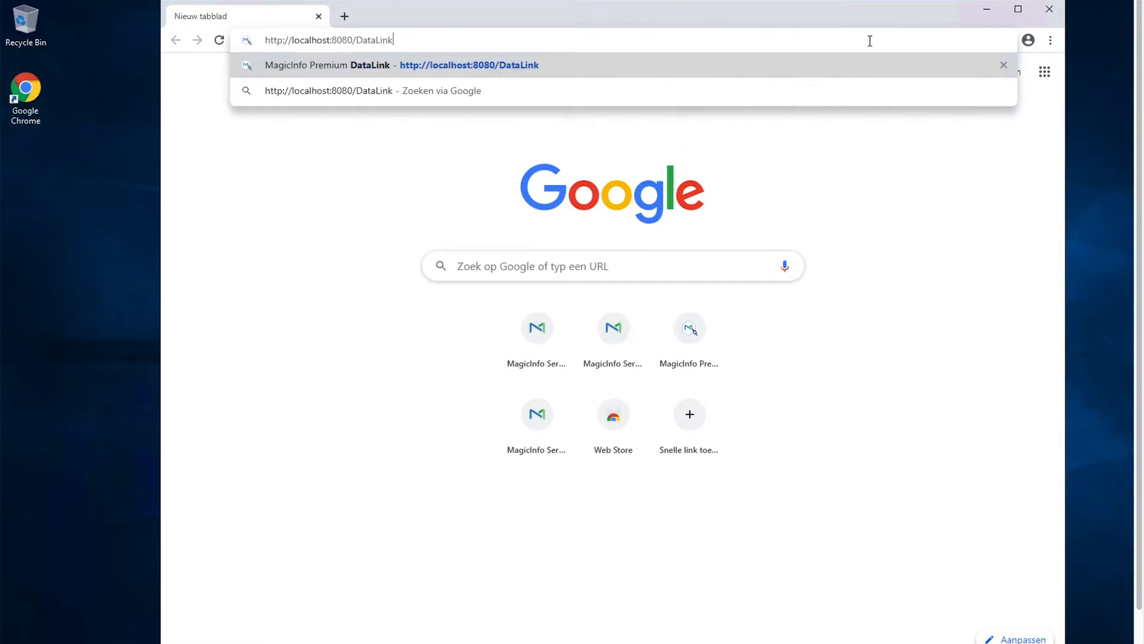
{"action": "key", "text": "Return"}
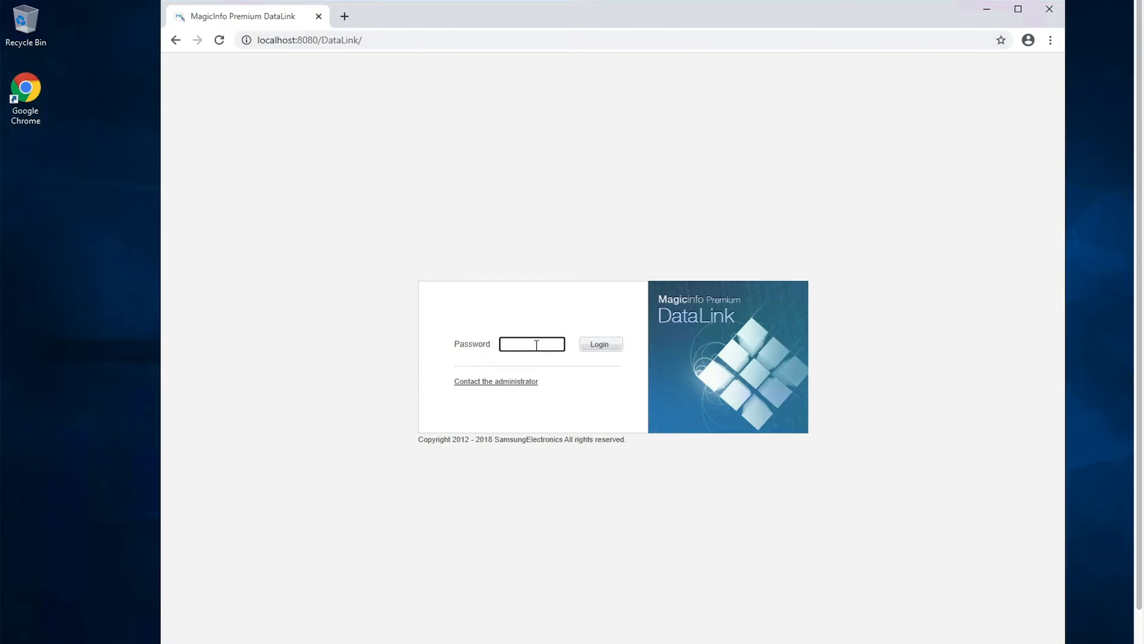
{"action": "type", "text": "••••••••"}
{"action": "left_click", "coordinate": [554, 349]}
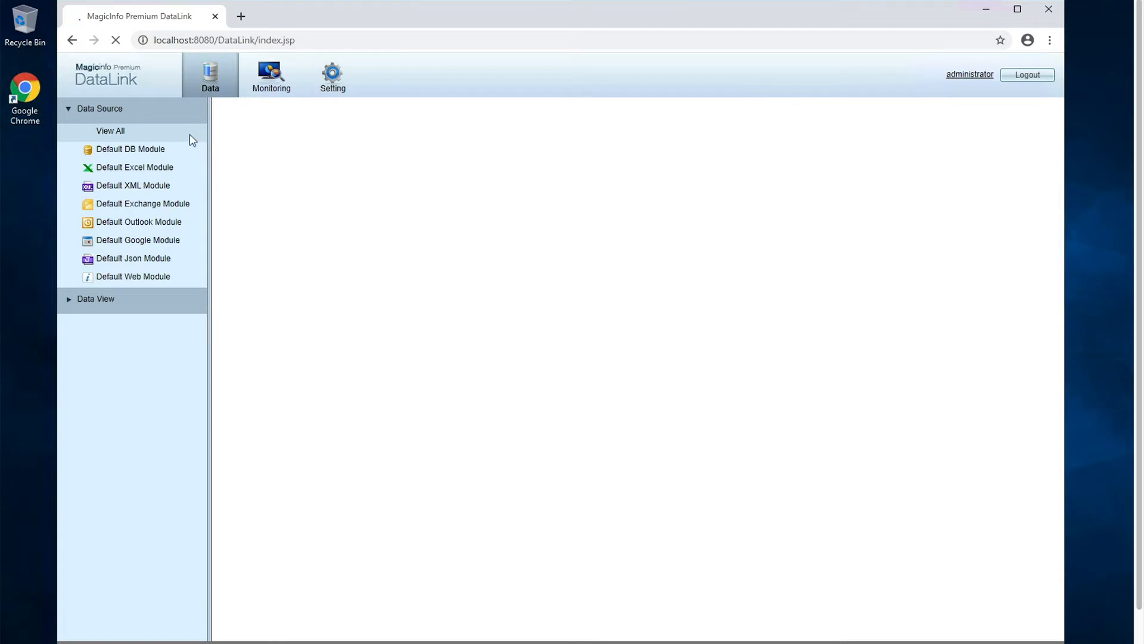
Activate a free licence via Setting > License Info and close the confirmation
{"action": "left_click", "coordinate": [342, 83]}
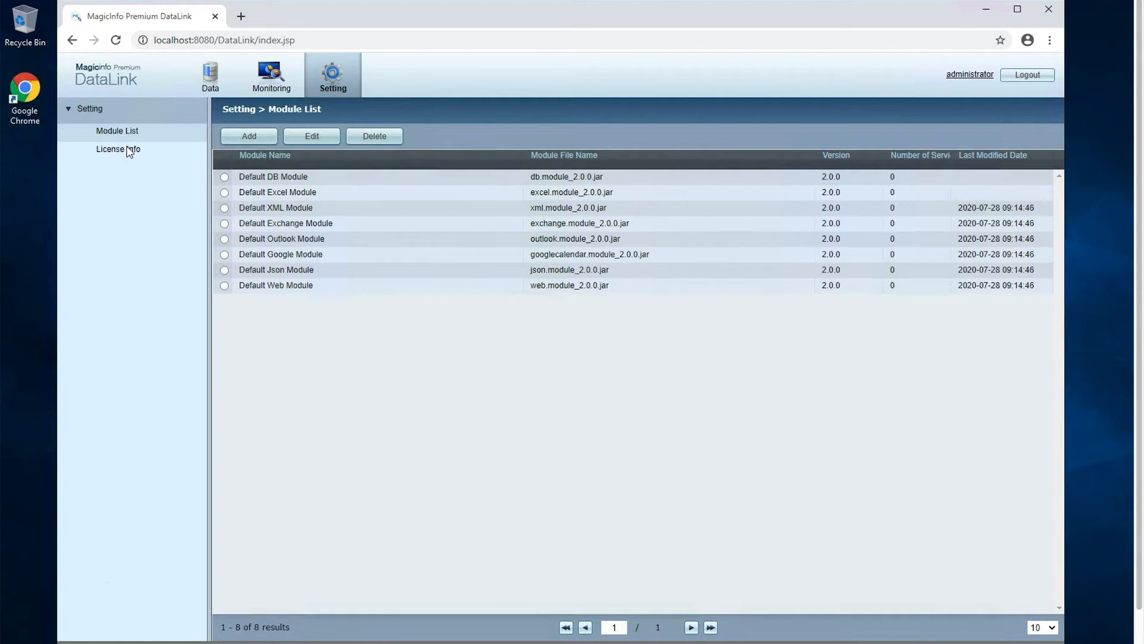
{"action": "left_click", "coordinate": [129, 150]}
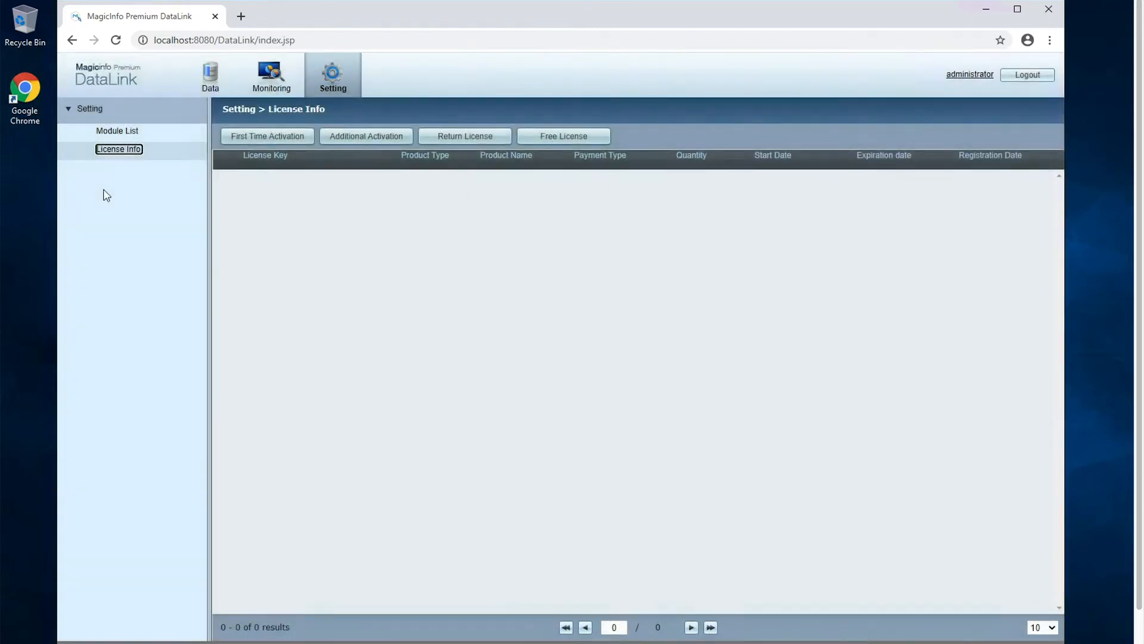
{"action": "left_click", "coordinate": [543, 139]}
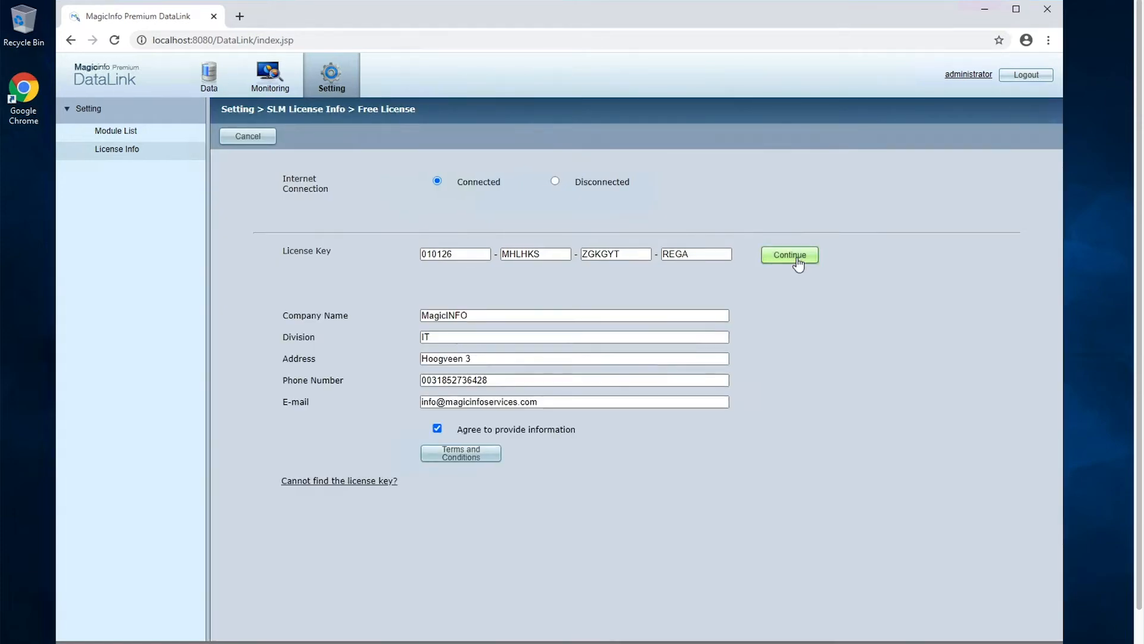
{"action": "left_click", "coordinate": [797, 262]}
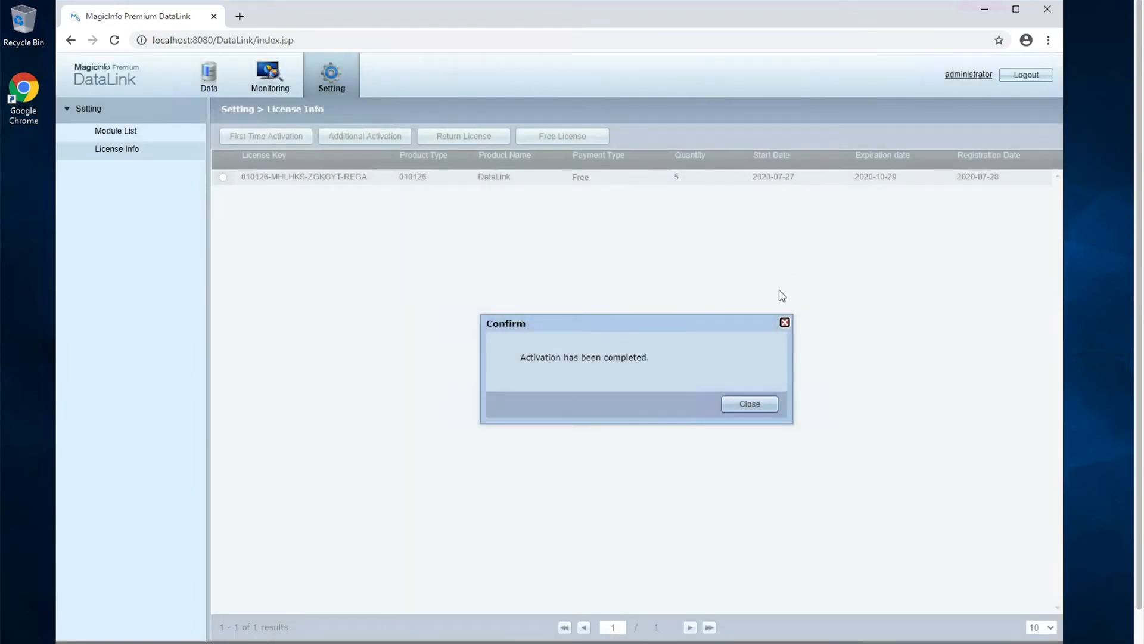
{"action": "left_click", "coordinate": [761, 411]}
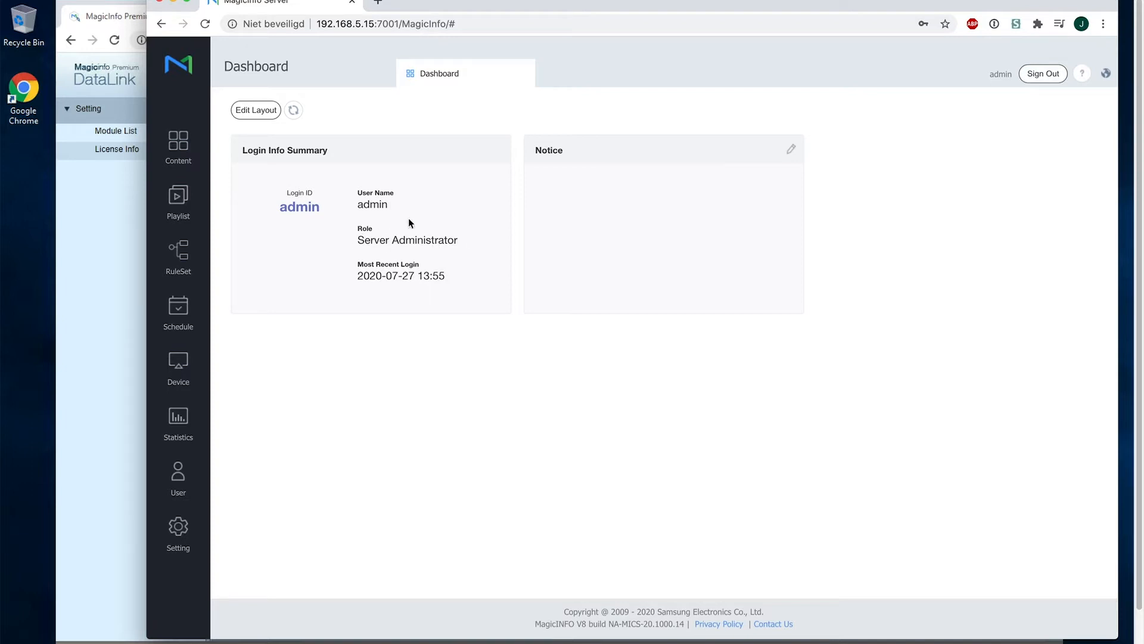
Open the DataLink server list in the external server settings and start a new entry
{"action": "left_click", "coordinate": [183, 522]}
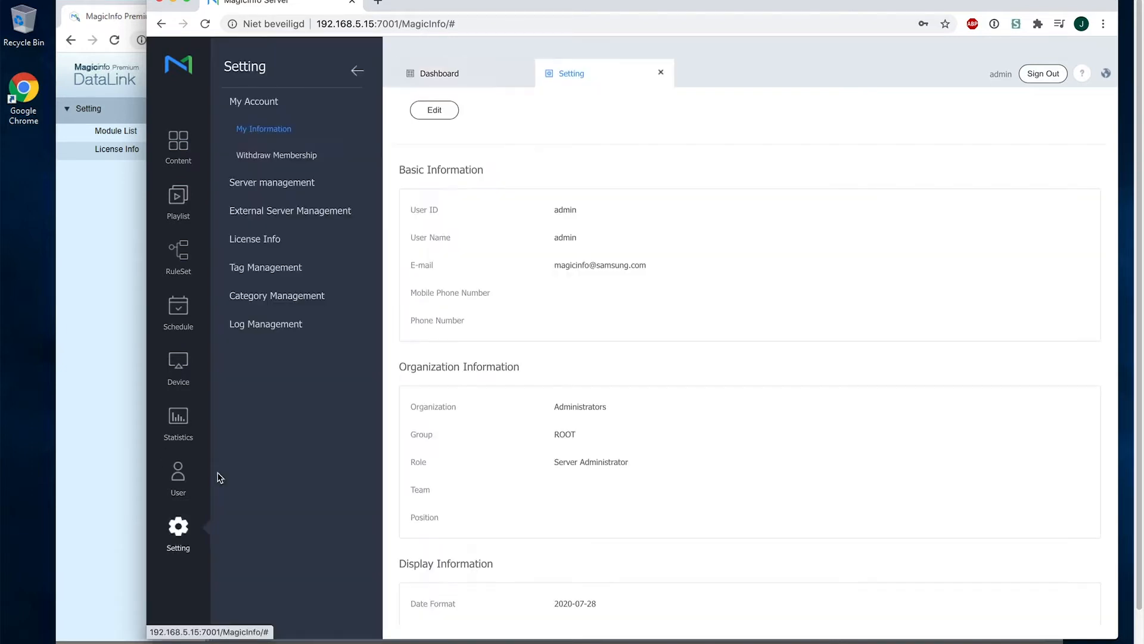
{"action": "left_click", "coordinate": [319, 218]}
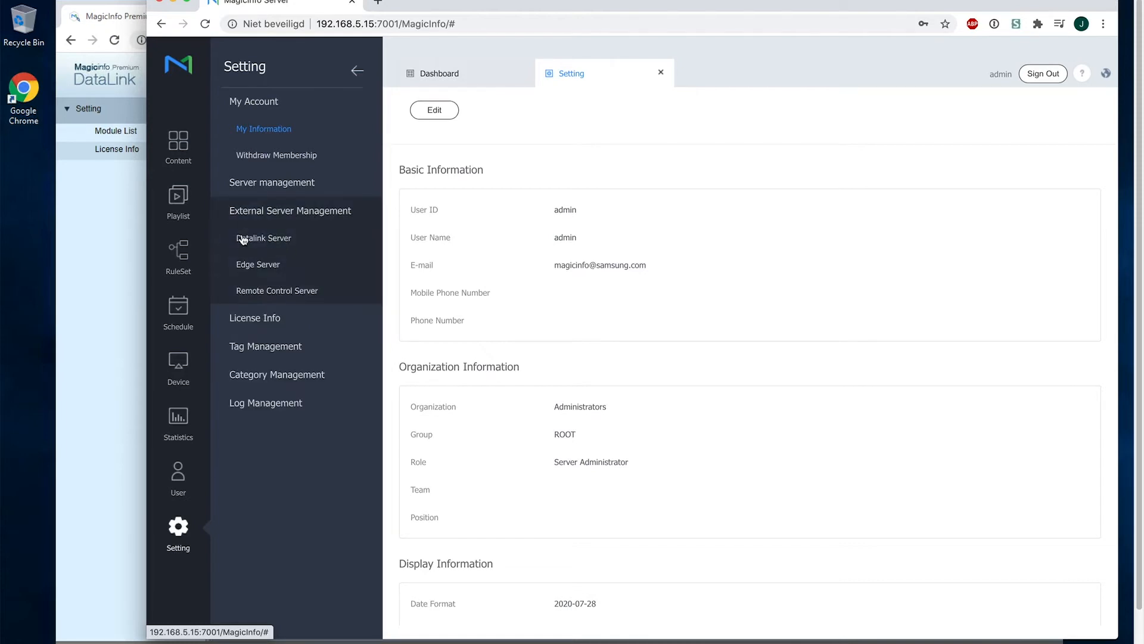
{"action": "left_click", "coordinate": [273, 243]}
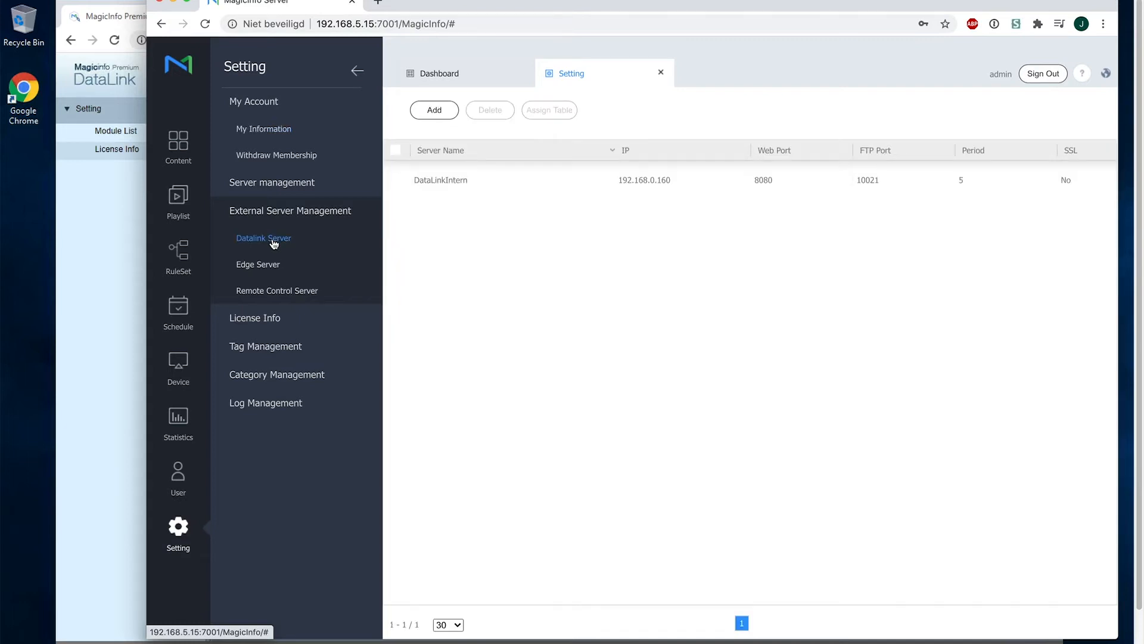
{"action": "left_click", "coordinate": [441, 122]}
Enter name DataLinkTest, IP 192.168.0.101 and web port 8080, verify the name, and save
{"action": "type", "text": "DataLink"}
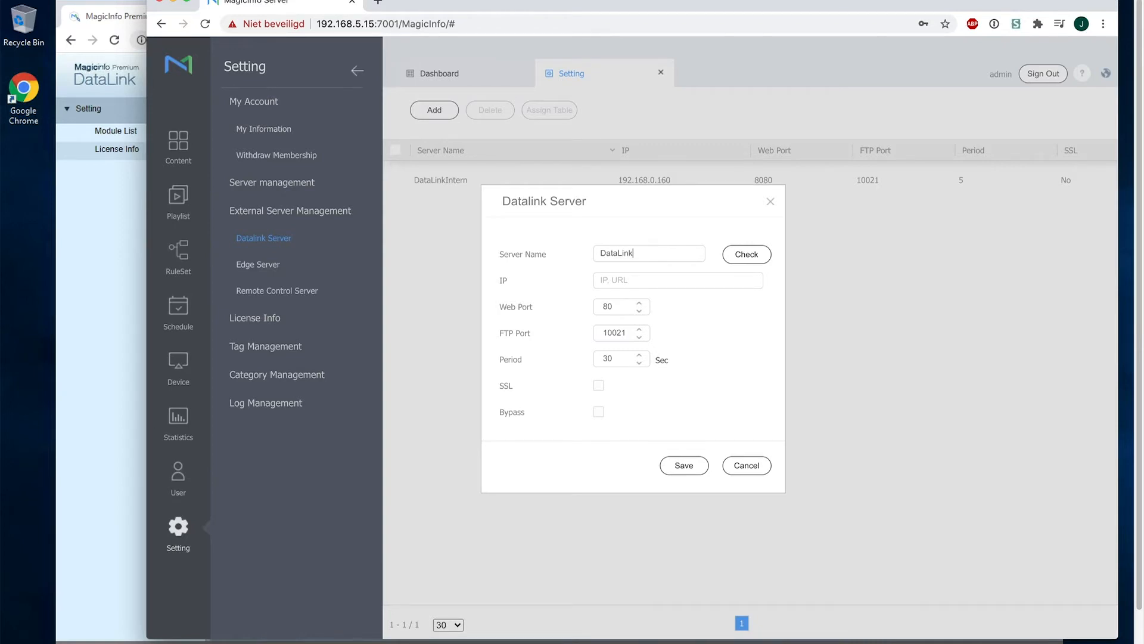
{"action": "type", "text": " Test"}
{"action": "key", "text": "Tab"}
{"action": "type", "text": "19"}
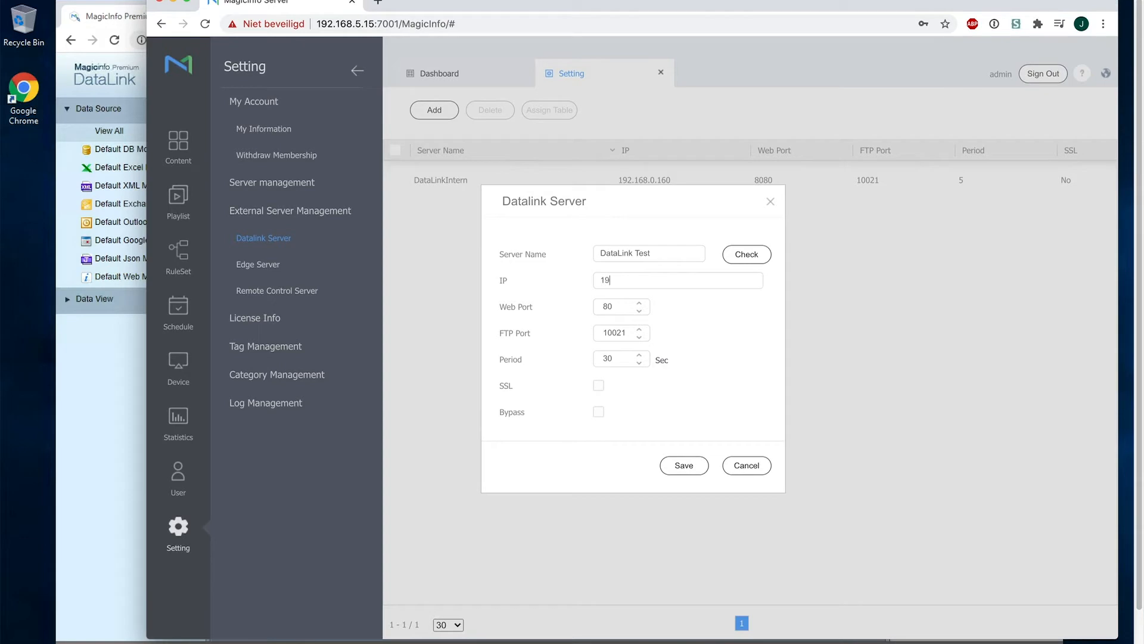
{"action": "type", "text": "2.168.0.101"}
{"action": "left_click", "coordinate": [628, 309]}
{"action": "type", "text": "80"}
{"action": "left_click", "coordinate": [634, 253]}
{"action": "key", "text": "BackSpace"}
{"action": "left_click", "coordinate": [742, 256]}
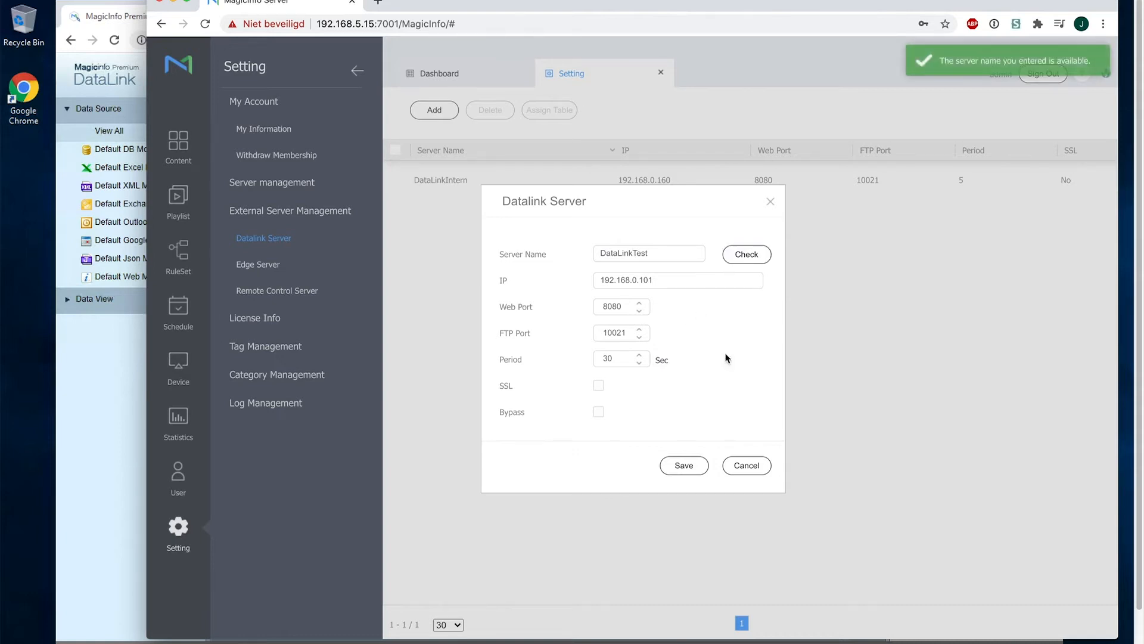
{"action": "left_click", "coordinate": [682, 465]}
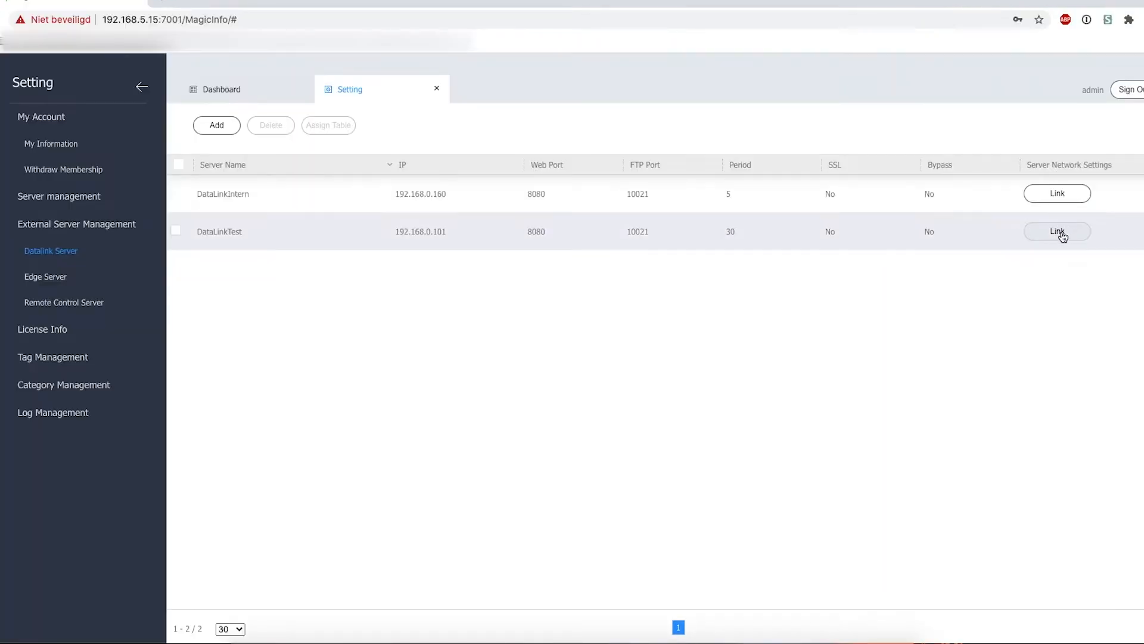
Follow DataLinkTest's link, sign in with the password, and show the Default Excel Module services
{"action": "left_click", "coordinate": [1062, 236]}
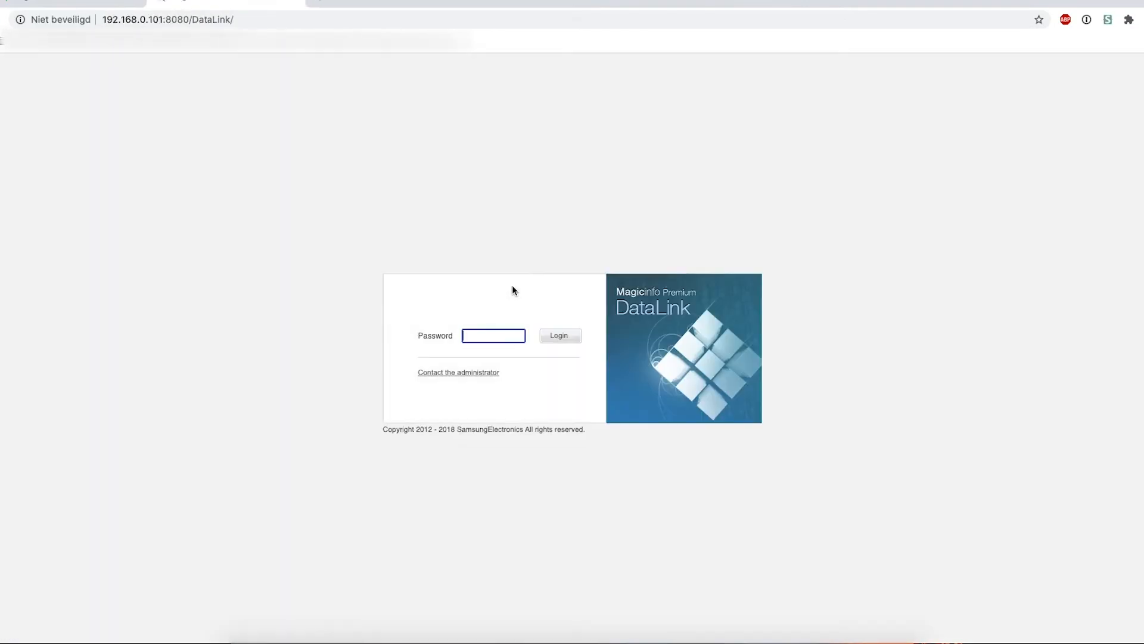
{"action": "type", "text": "•••••••"}
{"action": "key", "text": "Return"}
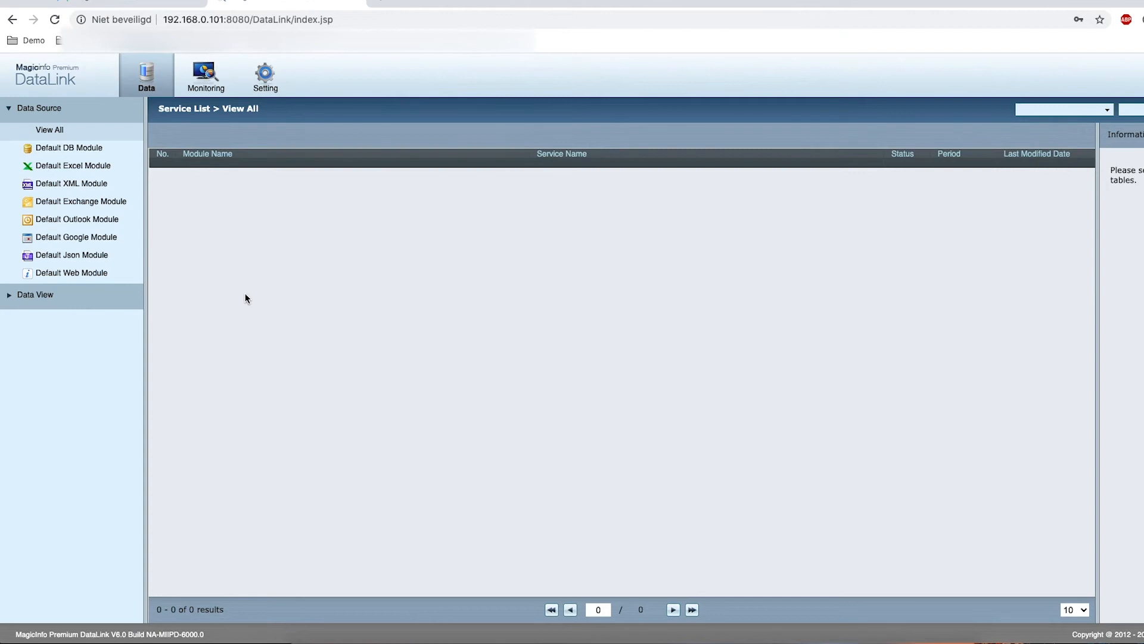
{"action": "left_click", "coordinate": [84, 166]}
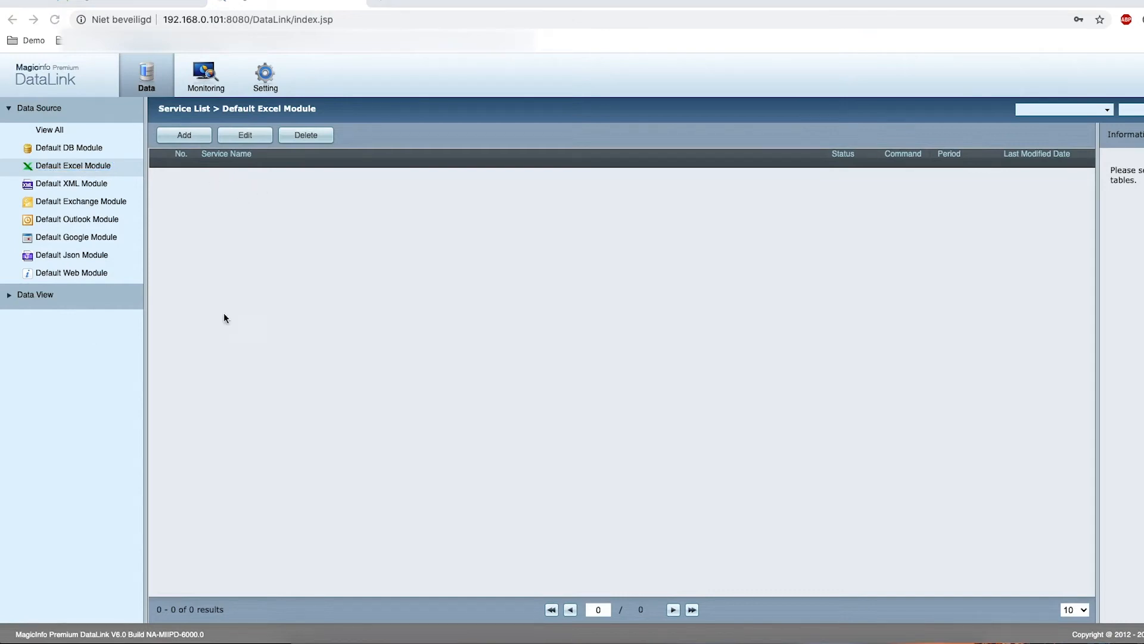
Add Excel service DataLink1 loading Screencom/qsr.xlsx from 192.168.0.16 with the login credentials
{"action": "left_click", "coordinate": [187, 138]}
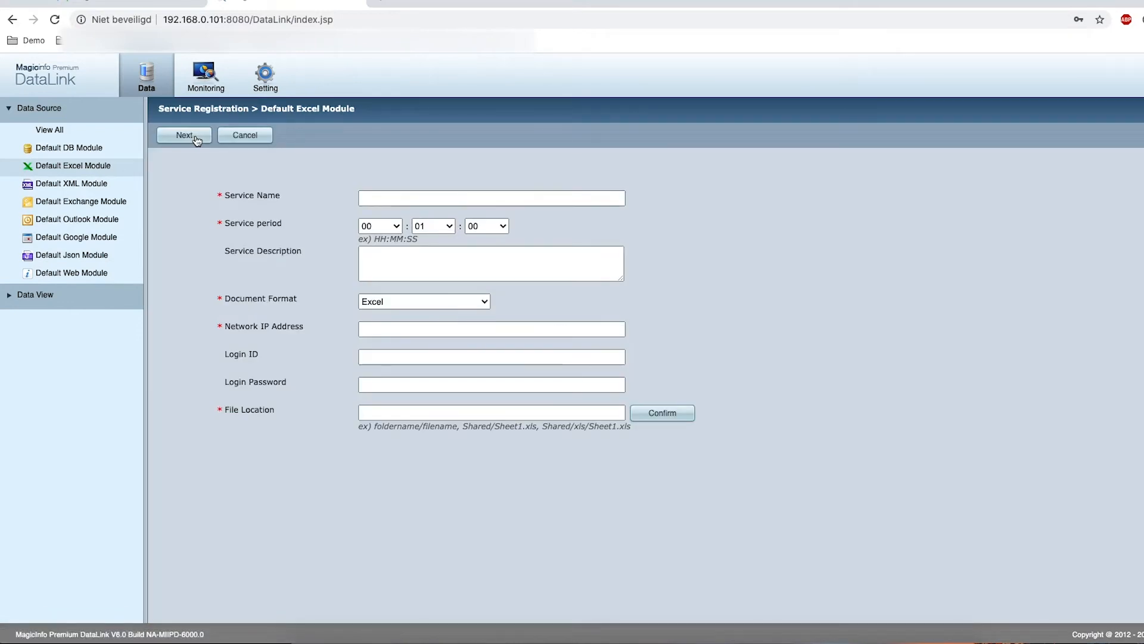
{"action": "left_click", "coordinate": [499, 200]}
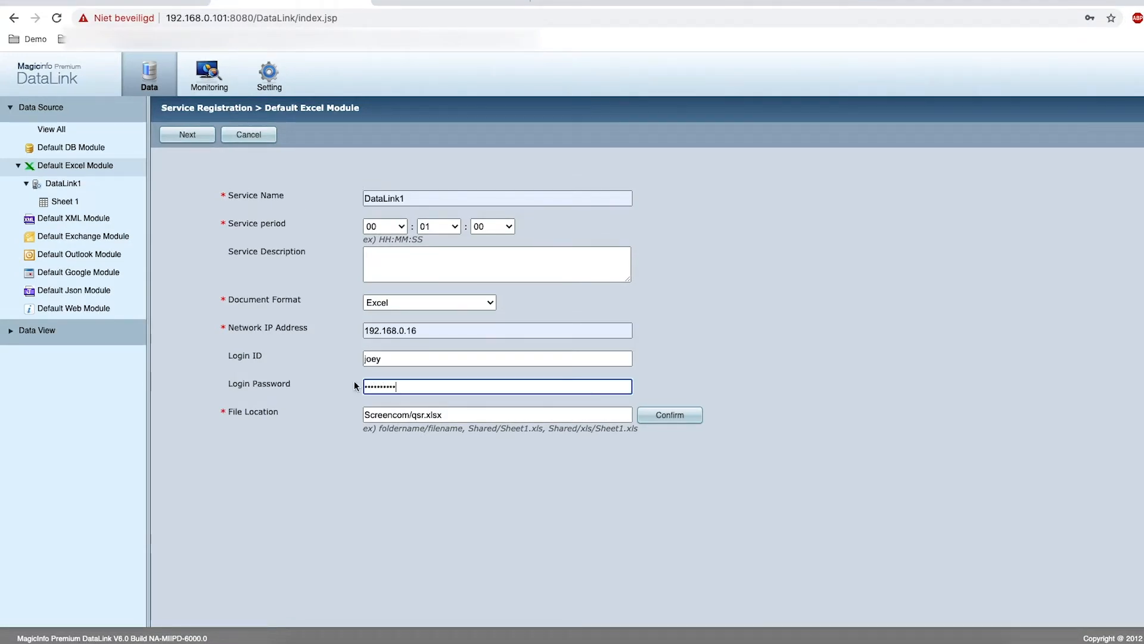
{"action": "left_click", "coordinate": [687, 420]}
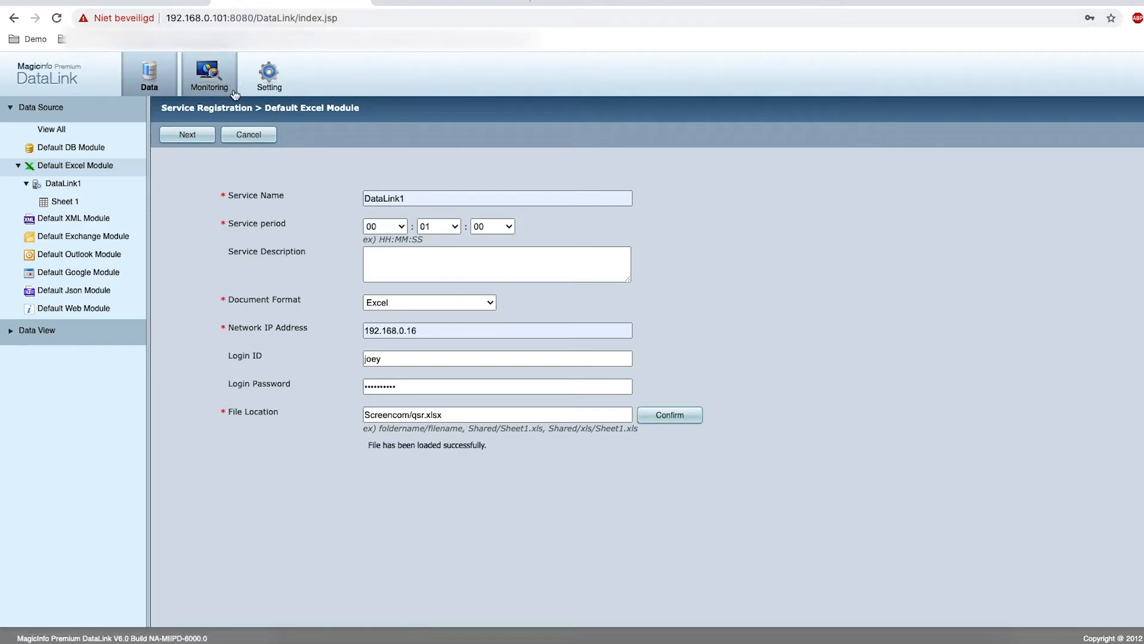
Set Blad1's 'First row is header' to true and finish the DataLink1 service
{"action": "left_click", "coordinate": [199, 148]}
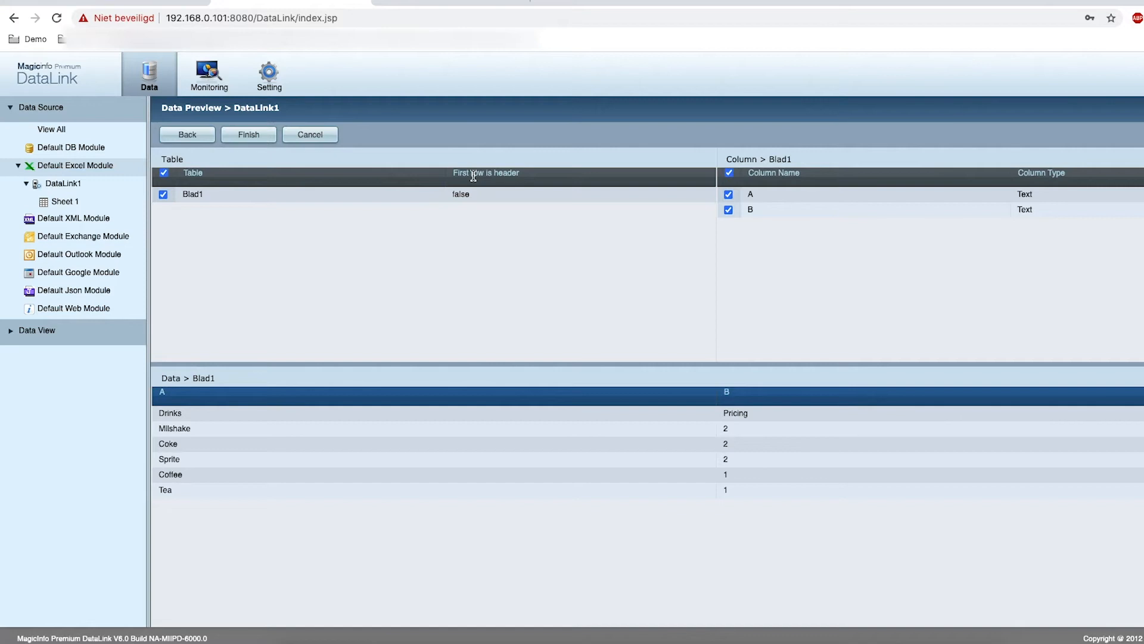
{"action": "left_click", "coordinate": [465, 192]}
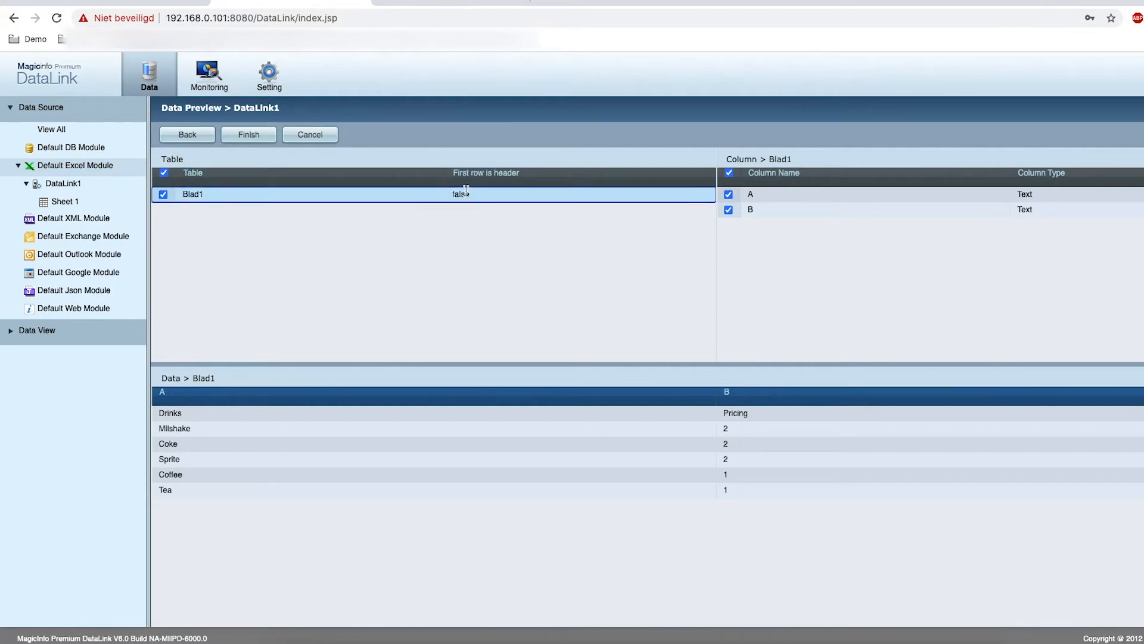
{"action": "left_click", "coordinate": [474, 192]}
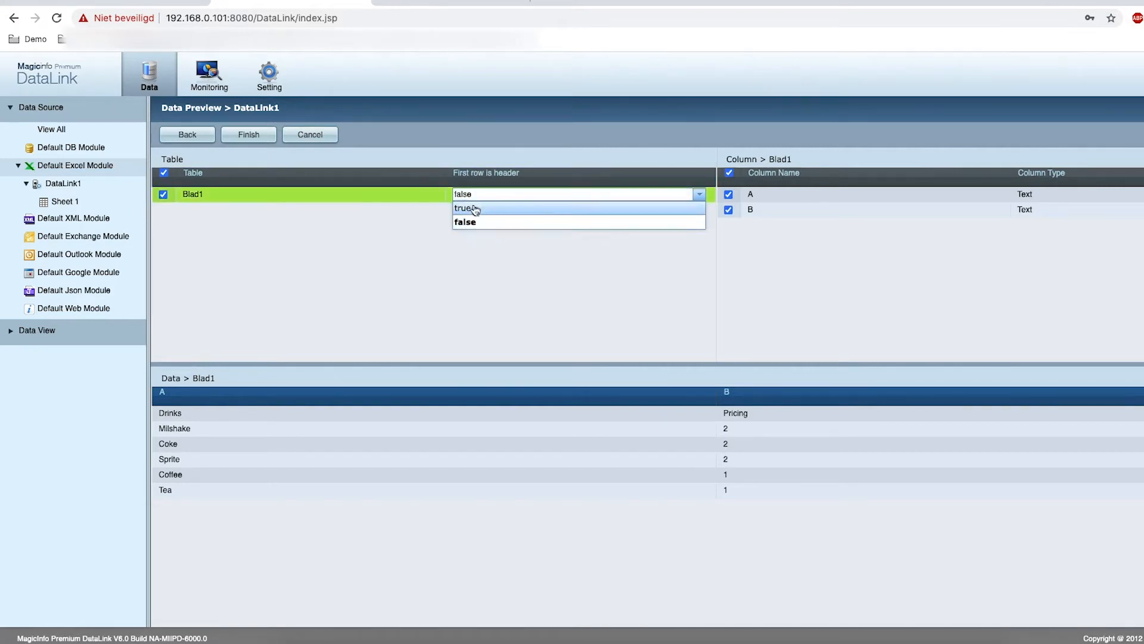
{"action": "left_click", "coordinate": [474, 209]}
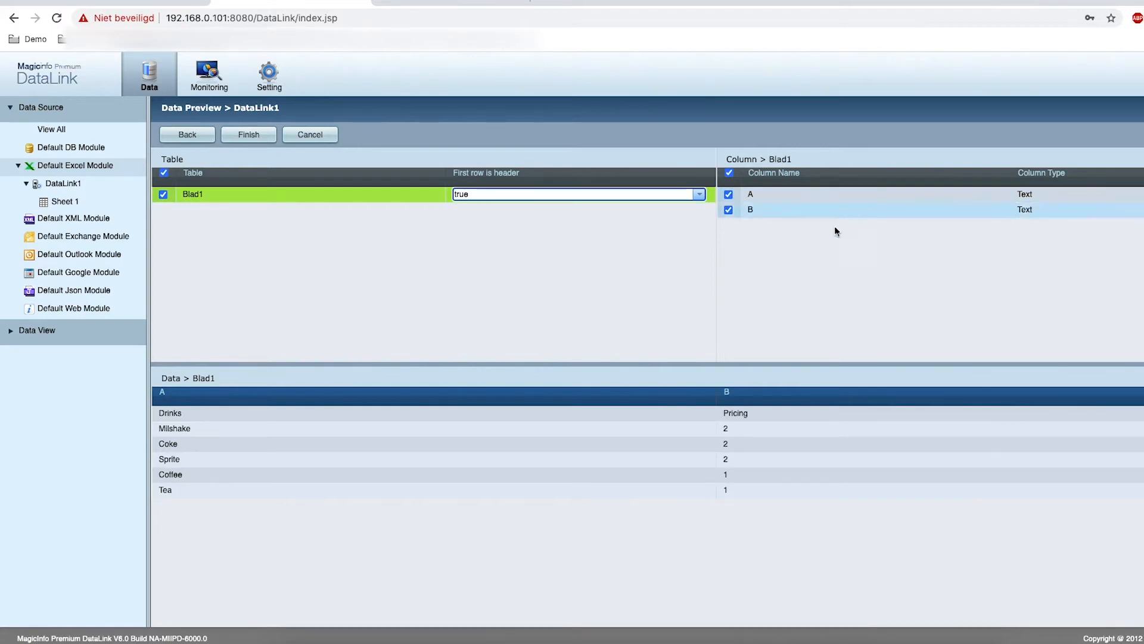
{"action": "left_click", "coordinate": [250, 135]}
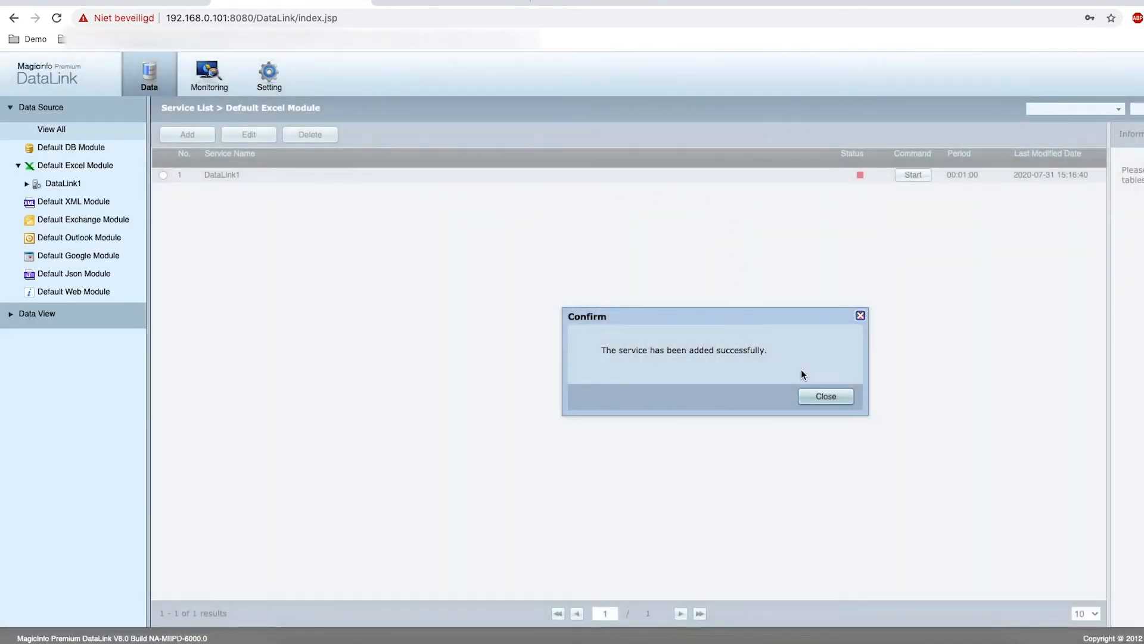
Start the DataLink1 service and return to the MagicInfo Server tab
{"action": "left_click", "coordinate": [833, 405]}
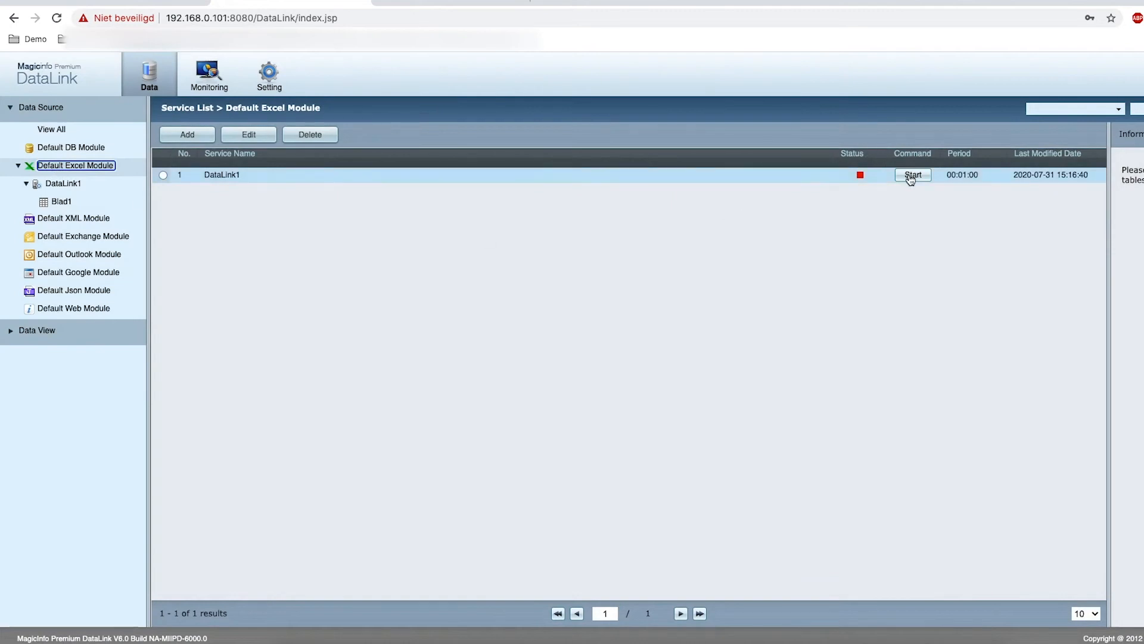
{"action": "left_click", "coordinate": [911, 177]}
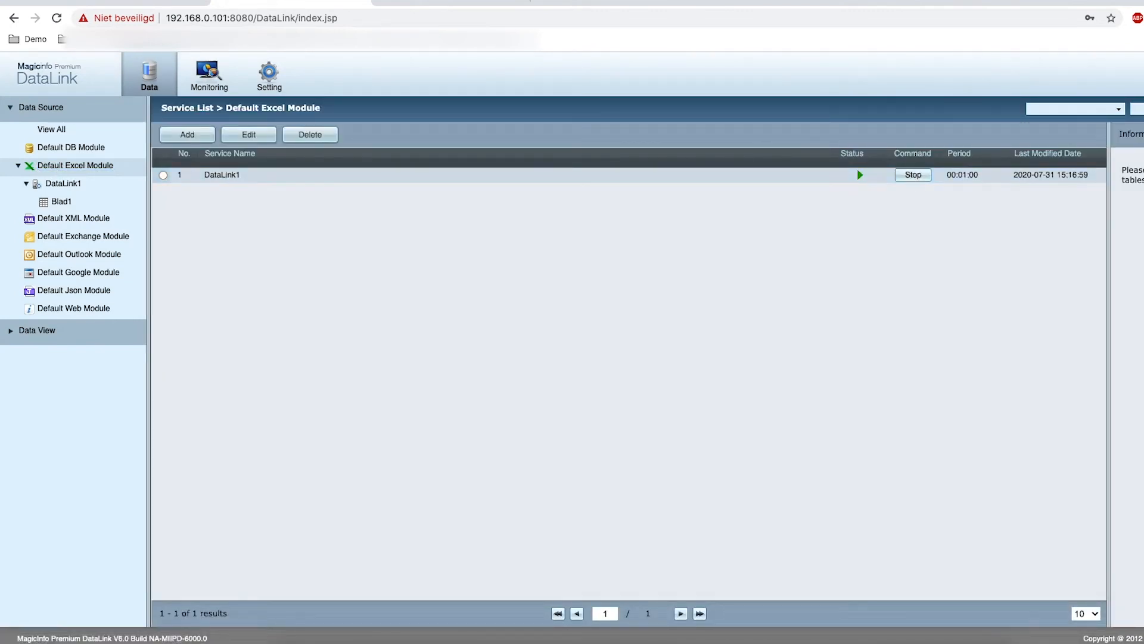
{"action": "left_click", "coordinate": [116, 2]}
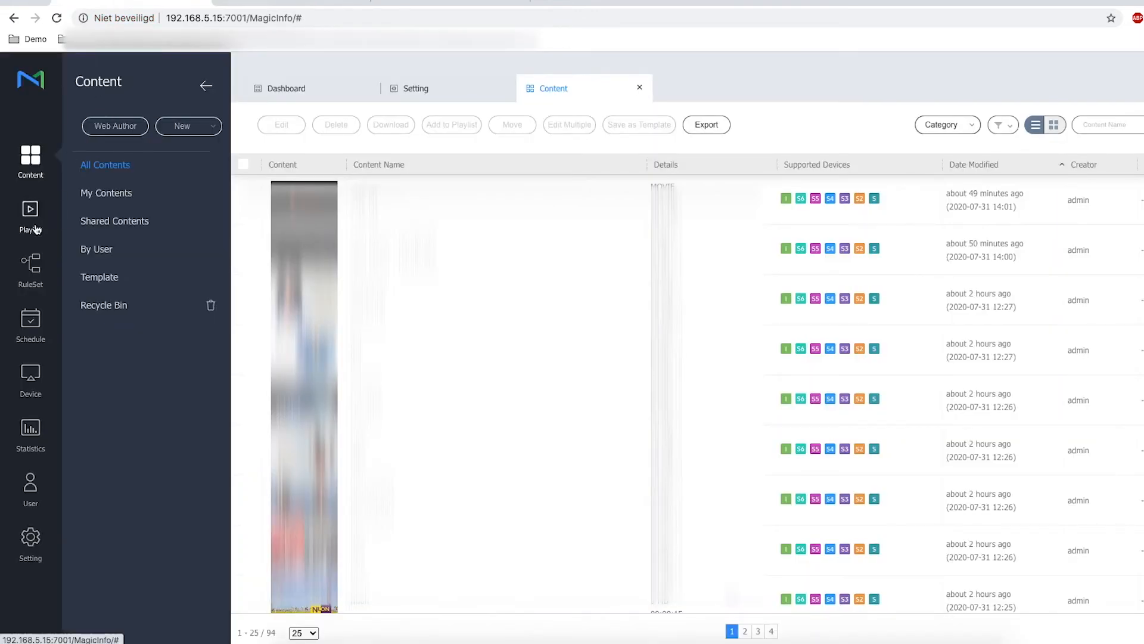
Assign the DataLinkTest server's DataLink1 table to the Screencom organization, then return to Content
{"action": "left_click", "coordinate": [37, 547]}
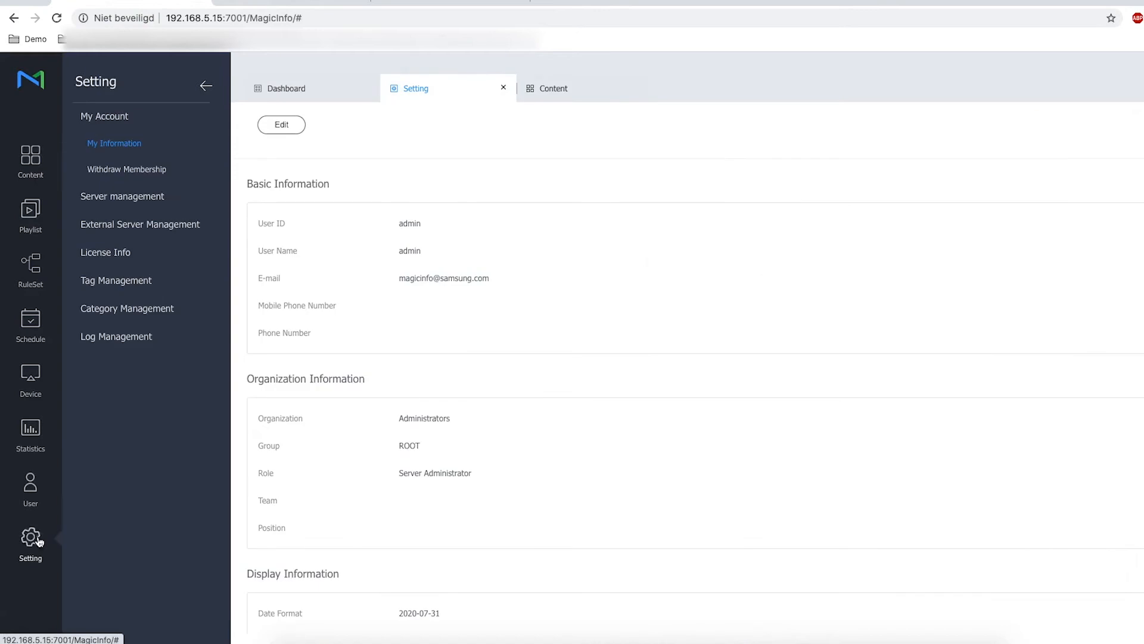
{"action": "left_click", "coordinate": [118, 228]}
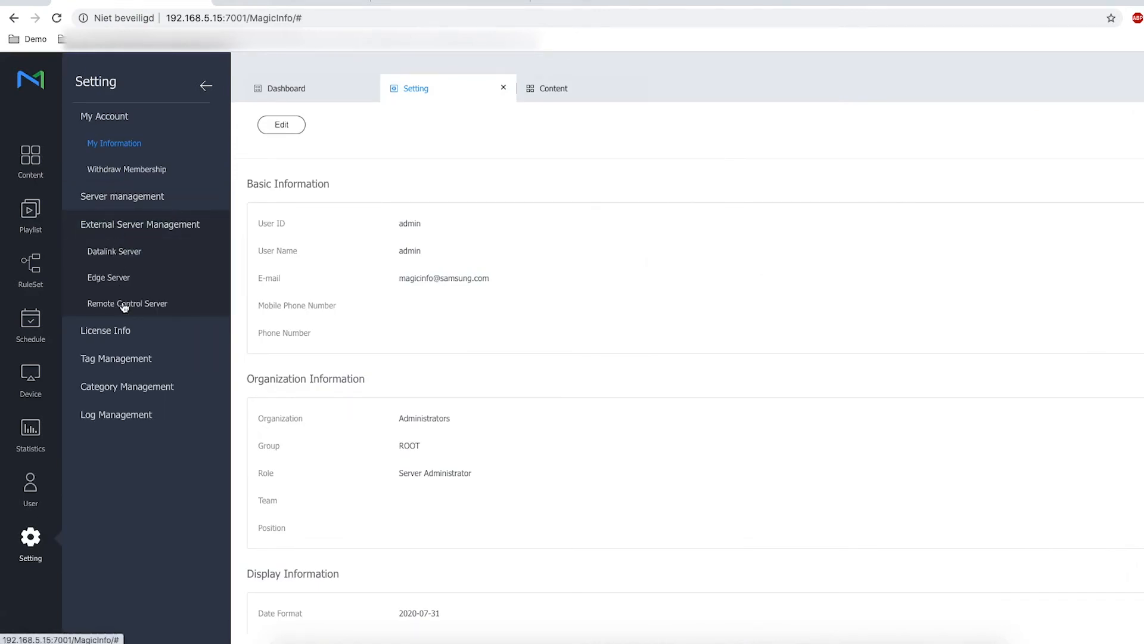
{"action": "left_click", "coordinate": [115, 253]}
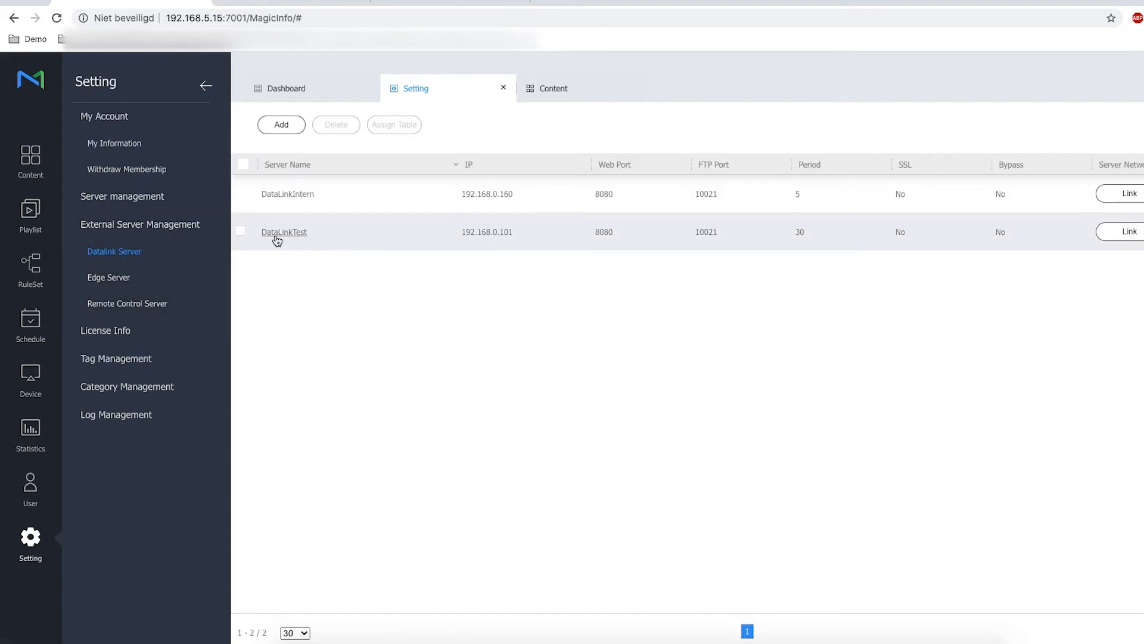
{"action": "left_click", "coordinate": [240, 231]}
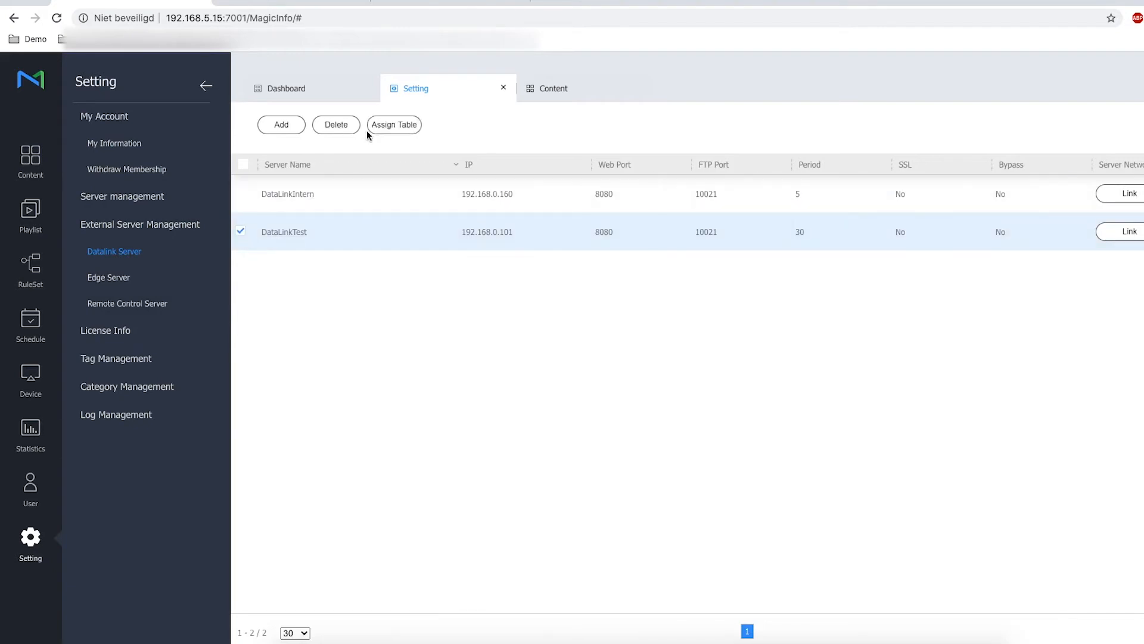
{"action": "left_click", "coordinate": [376, 124]}
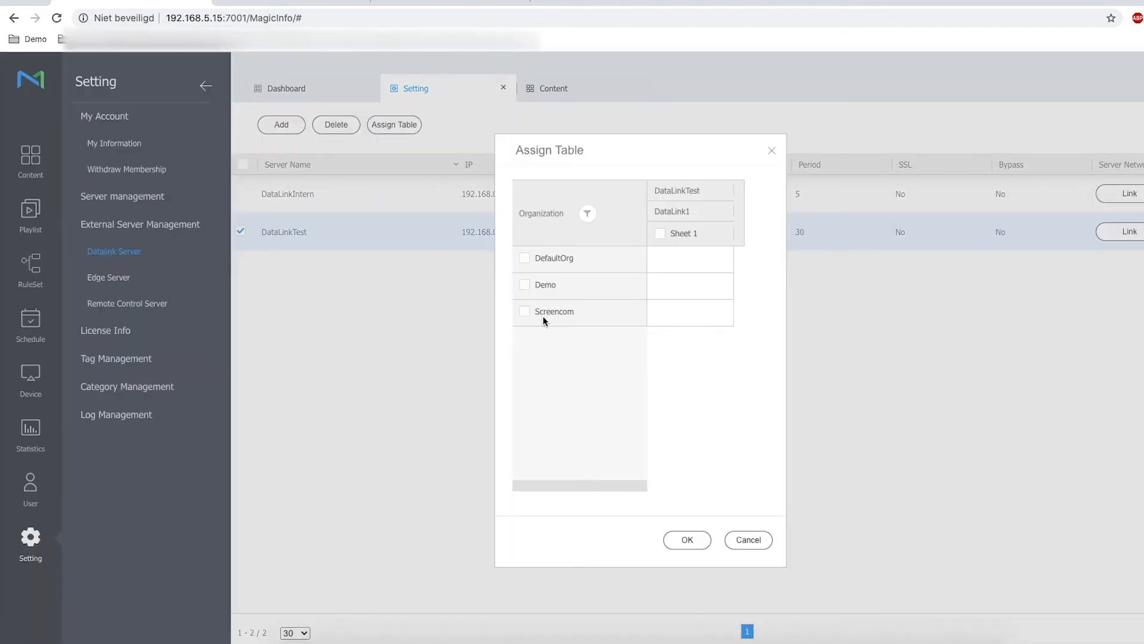
{"action": "left_click", "coordinate": [544, 316]}
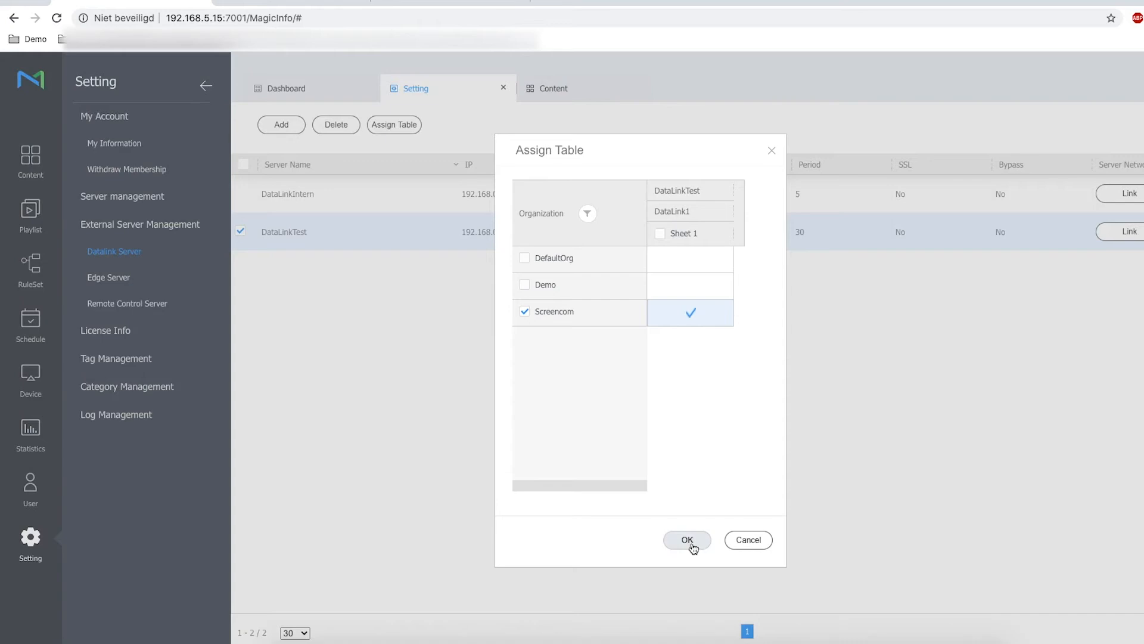
{"action": "left_click", "coordinate": [689, 544]}
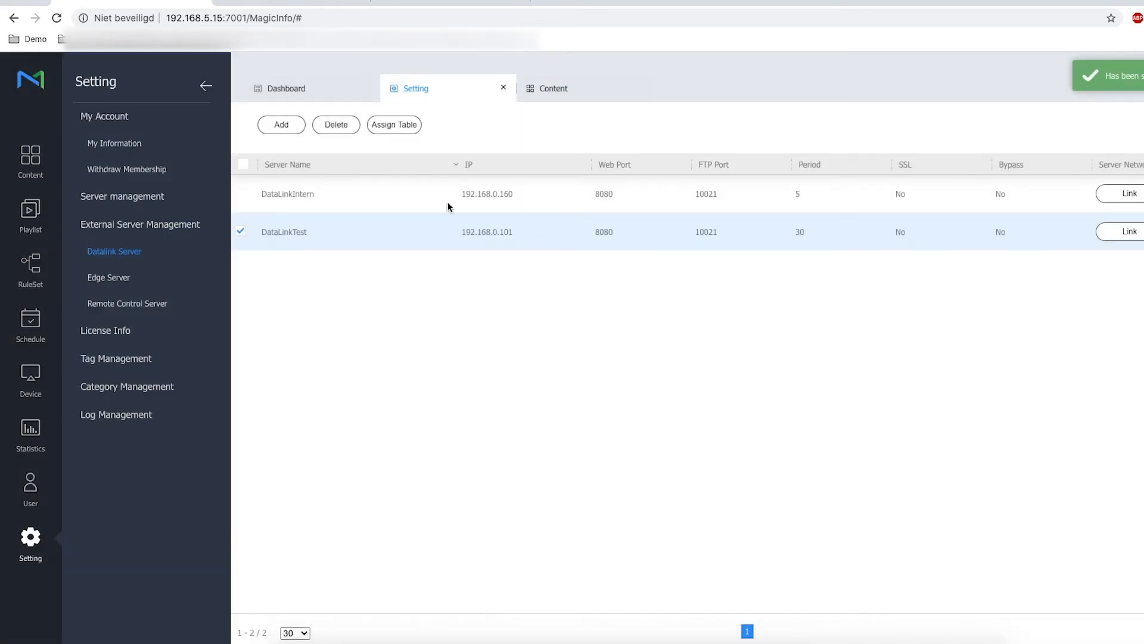
{"action": "left_click", "coordinate": [35, 174]}
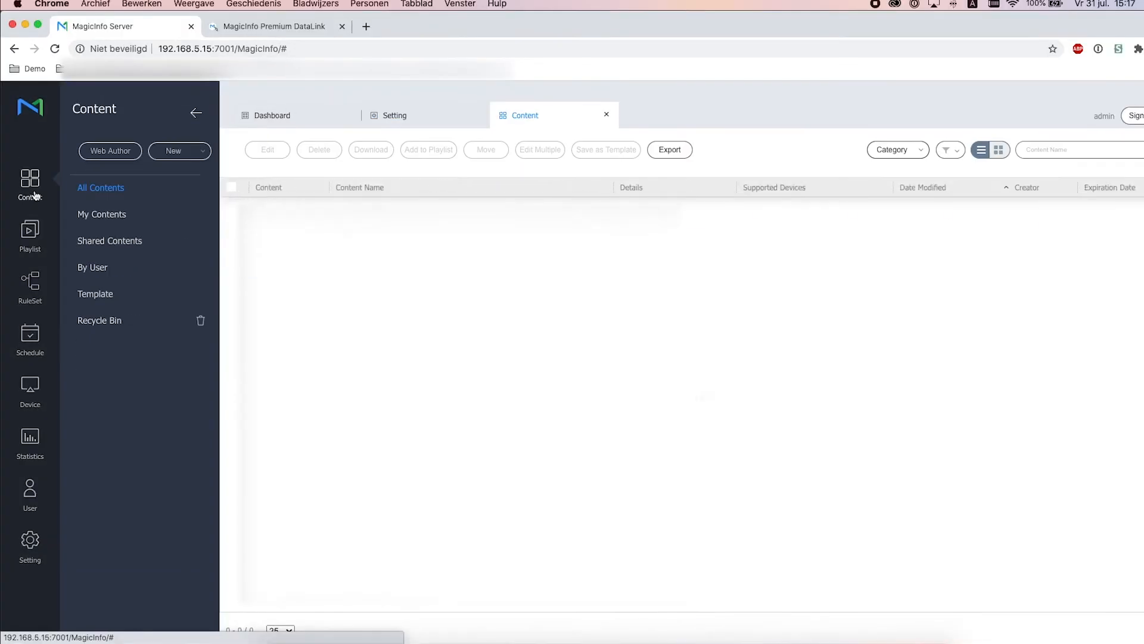
Create a new 16:9 DataLink (DLK) template, MyContent_2007311517.LFT, in Web Author
{"action": "left_click", "coordinate": [110, 151]}
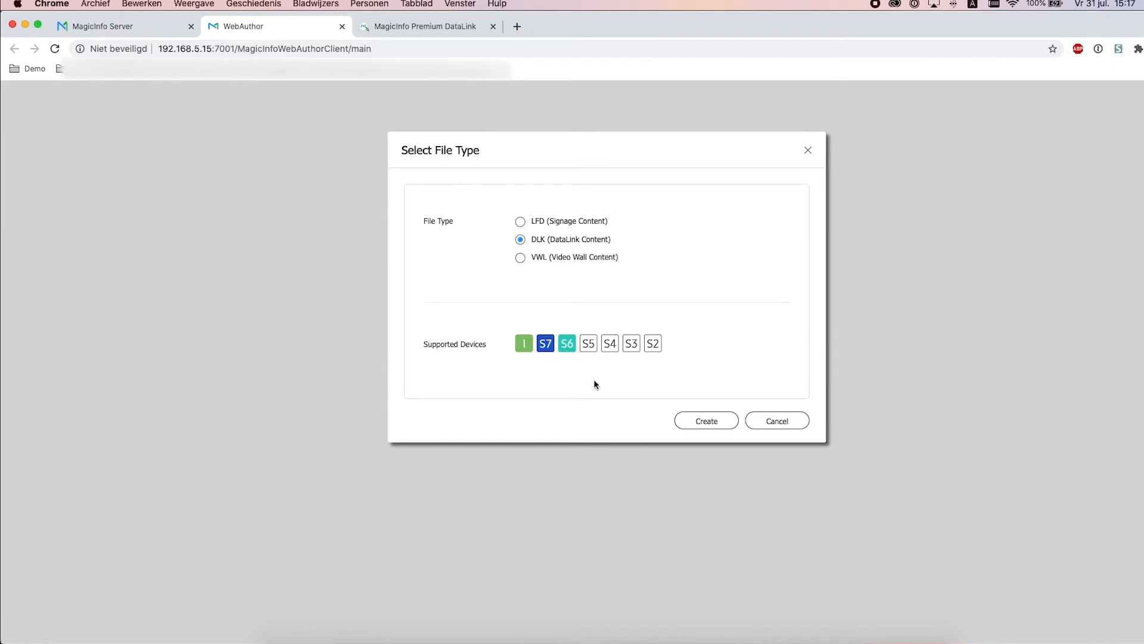
{"action": "left_click", "coordinate": [709, 427]}
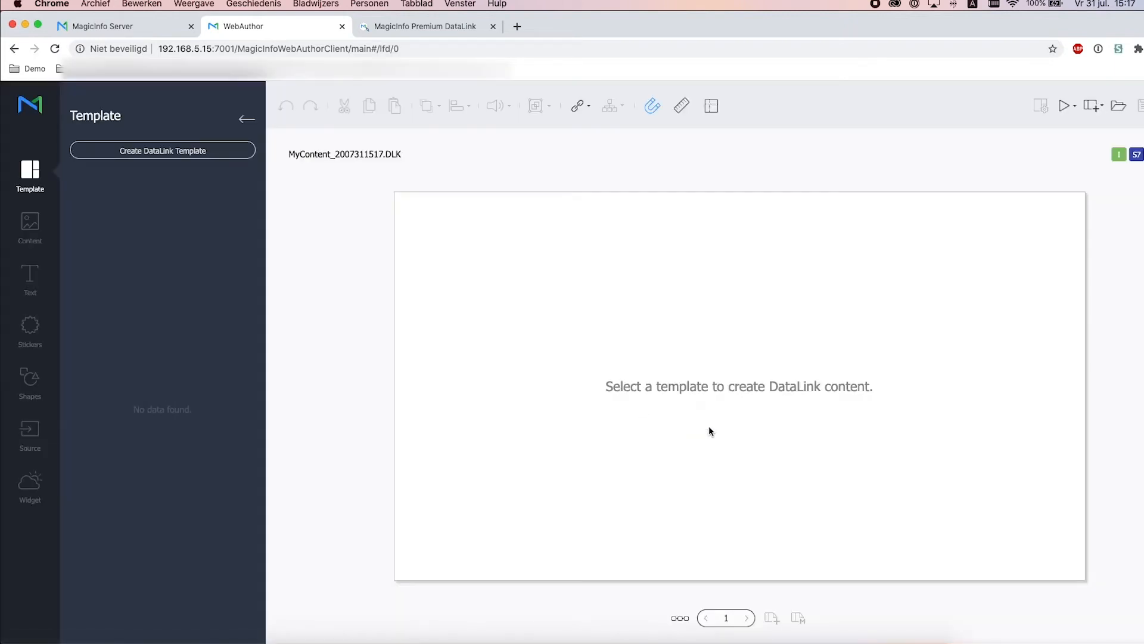
{"action": "left_click", "coordinate": [230, 157]}
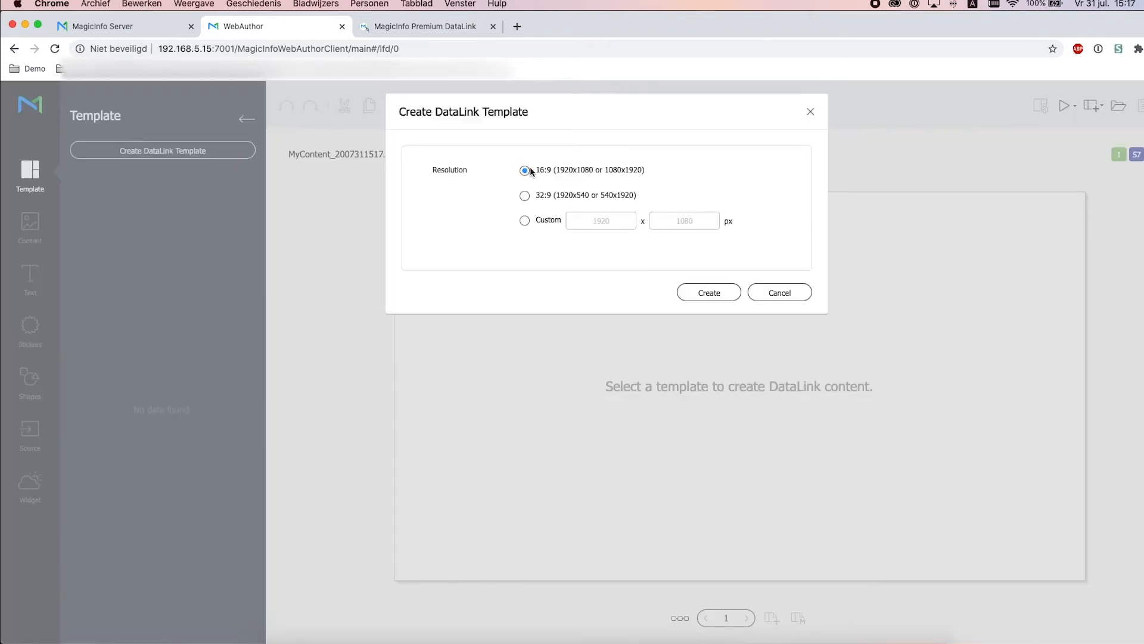
{"action": "left_click", "coordinate": [711, 294]}
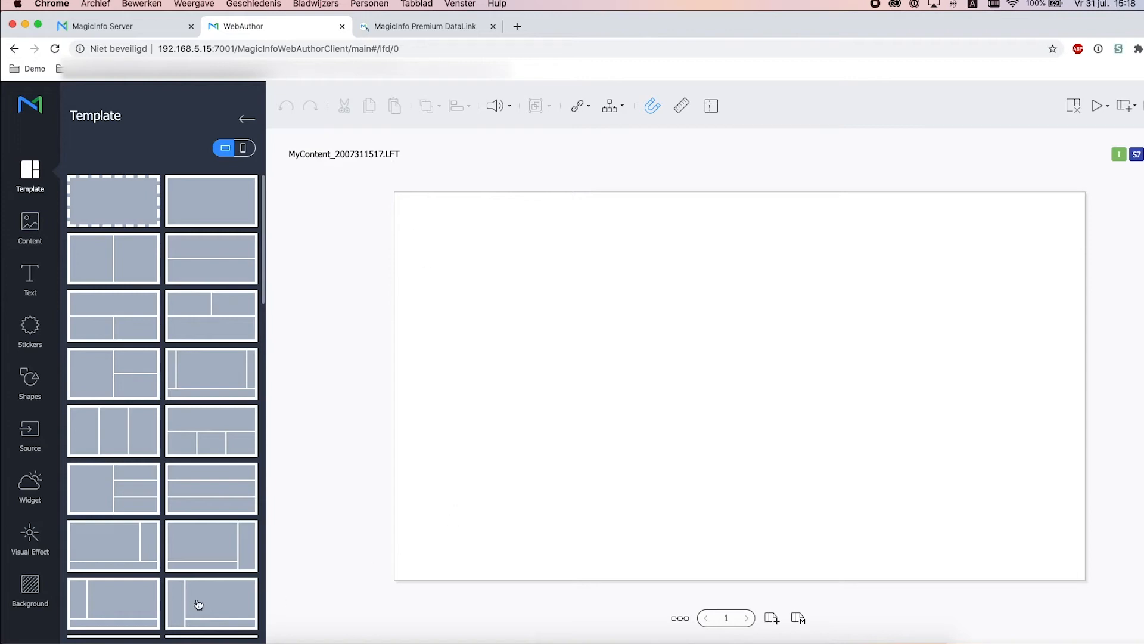
Apply the light-green texture background and place a Noto Sans text box near the top left
{"action": "left_click", "coordinate": [32, 592]}
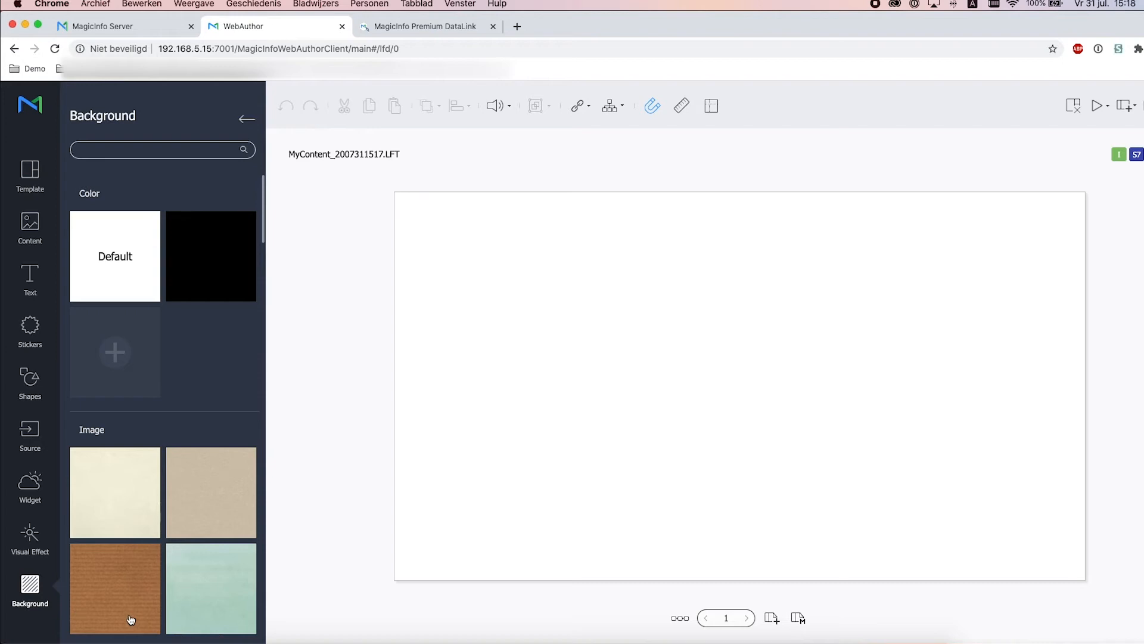
{"action": "left_click", "coordinate": [195, 587]}
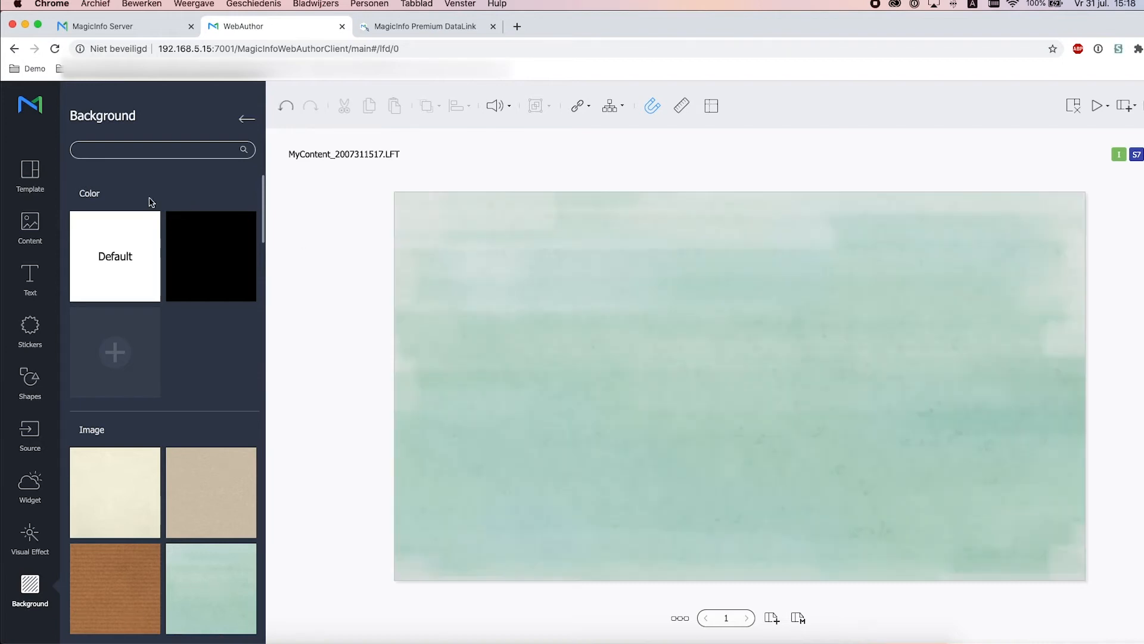
{"action": "left_click", "coordinate": [31, 275]}
{"action": "left_click_drag", "start_coordinate": [78, 289], "coordinate": [498, 265]}
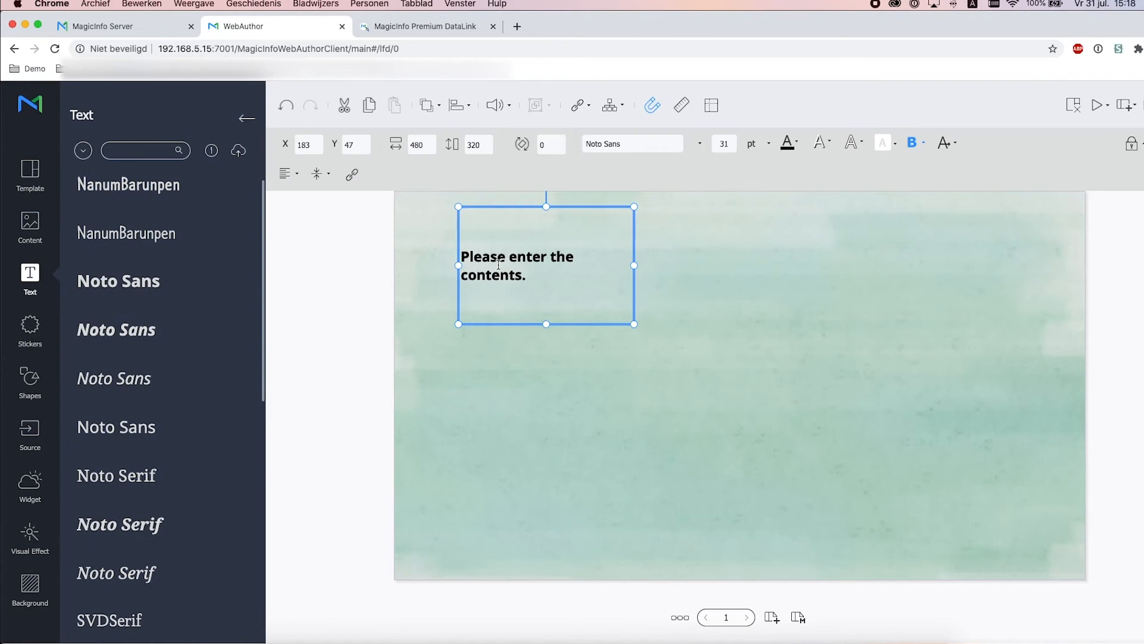
Change the text box to read 'Drinks' and shrink it to one line
{"action": "left_click", "coordinate": [547, 277]}
{"action": "type", "text": "Drinks"}
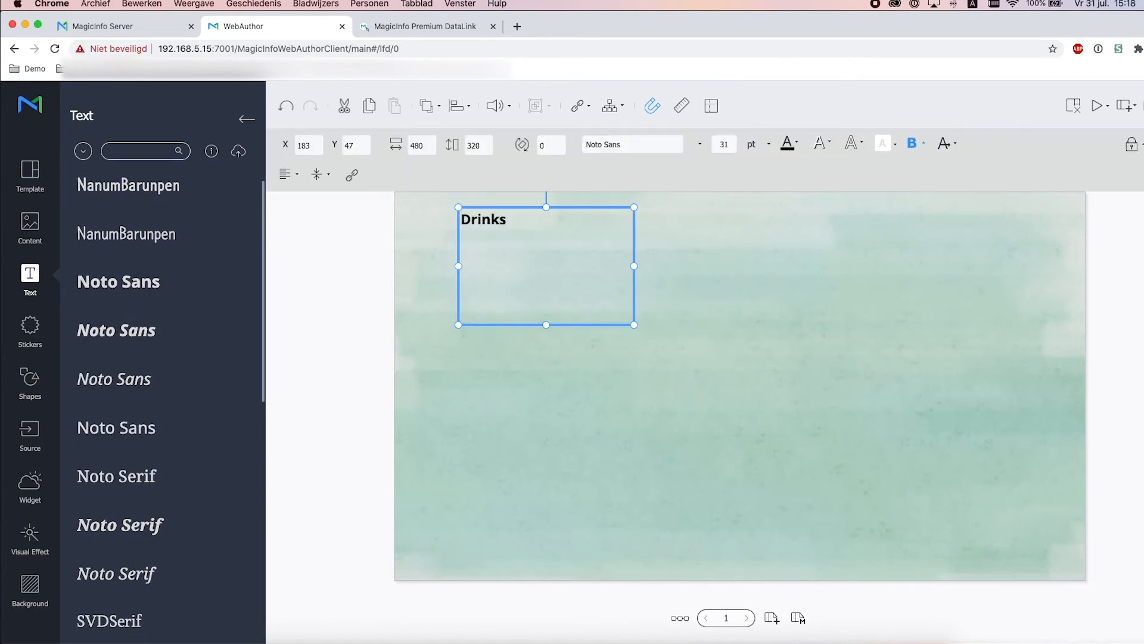
{"action": "left_click_drag", "start_coordinate": [545, 324], "coordinate": [539, 246]}
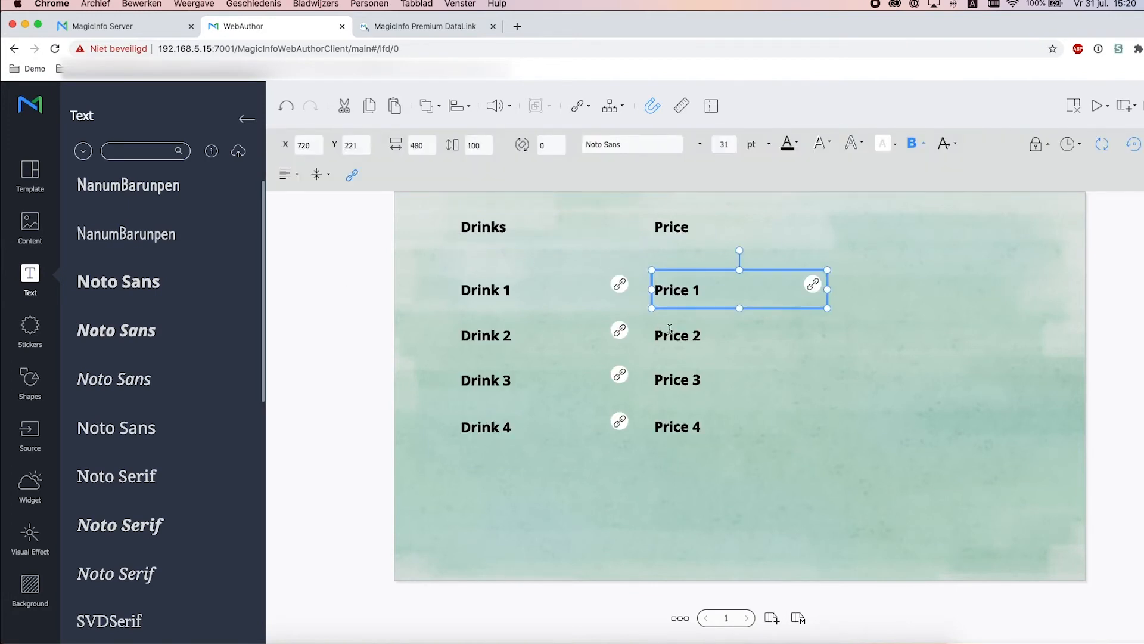
Mark the Price 2, Price 3 and Price 4 text boxes as DataLink fields
{"action": "left_click", "coordinate": [715, 335]}
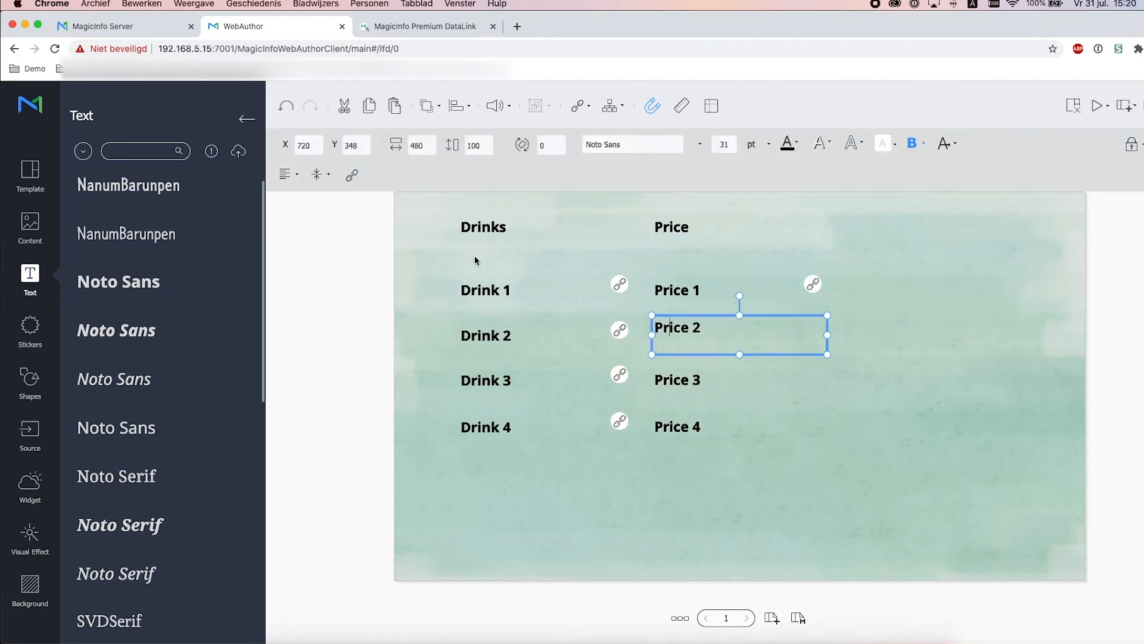
{"action": "left_click", "coordinate": [352, 175]}
{"action": "left_click", "coordinate": [703, 381]}
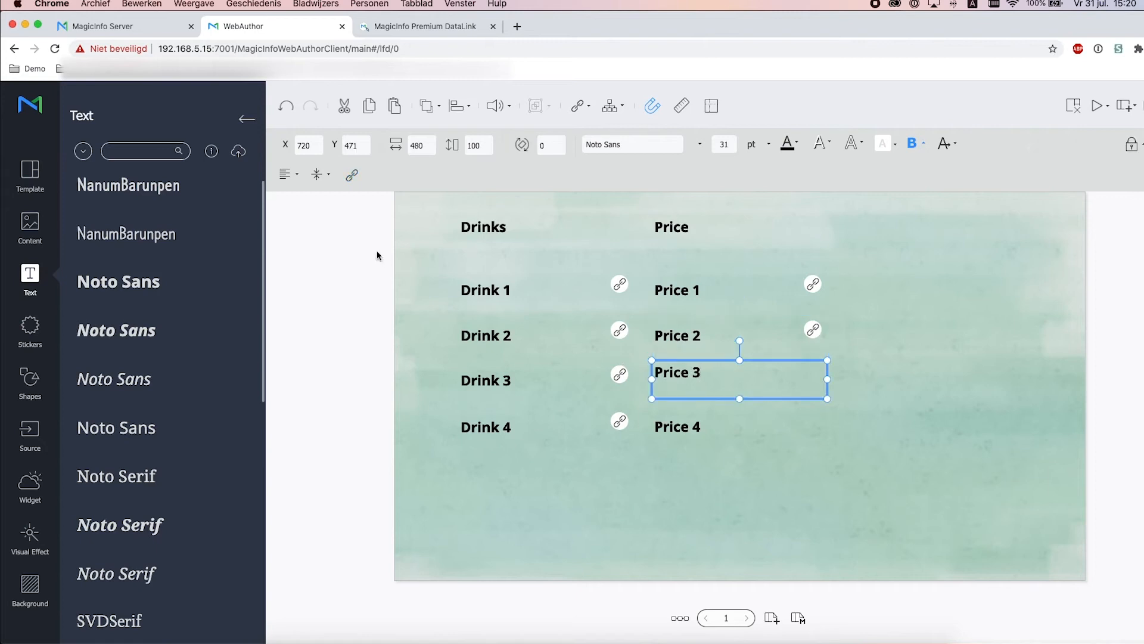
{"action": "left_click", "coordinate": [352, 175]}
{"action": "left_click", "coordinate": [691, 435]}
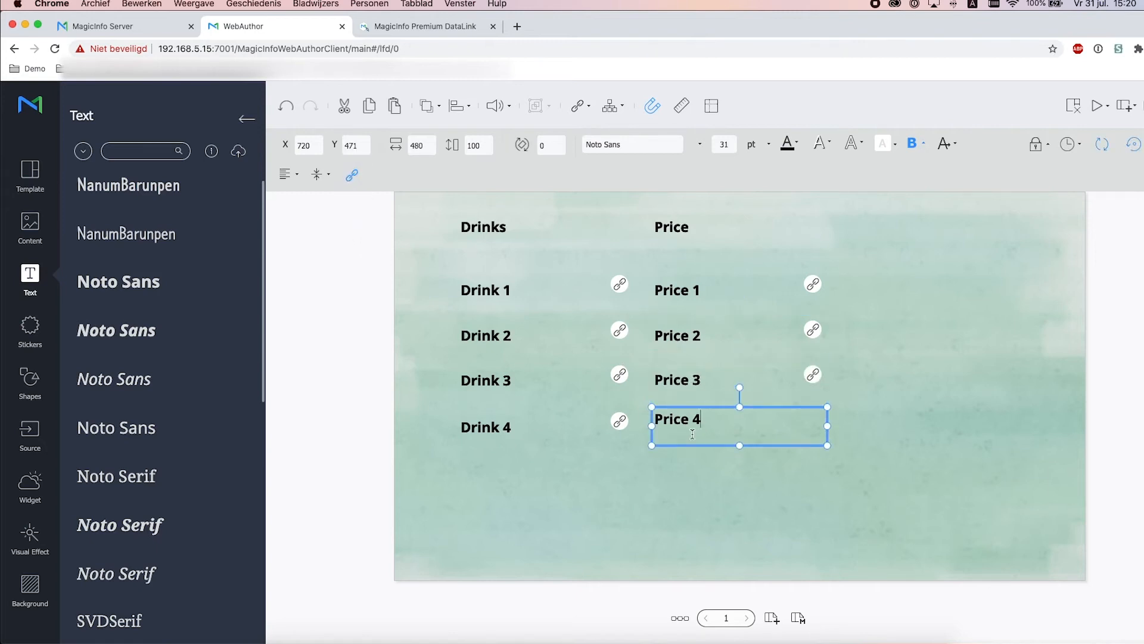
{"action": "left_click", "coordinate": [356, 179]}
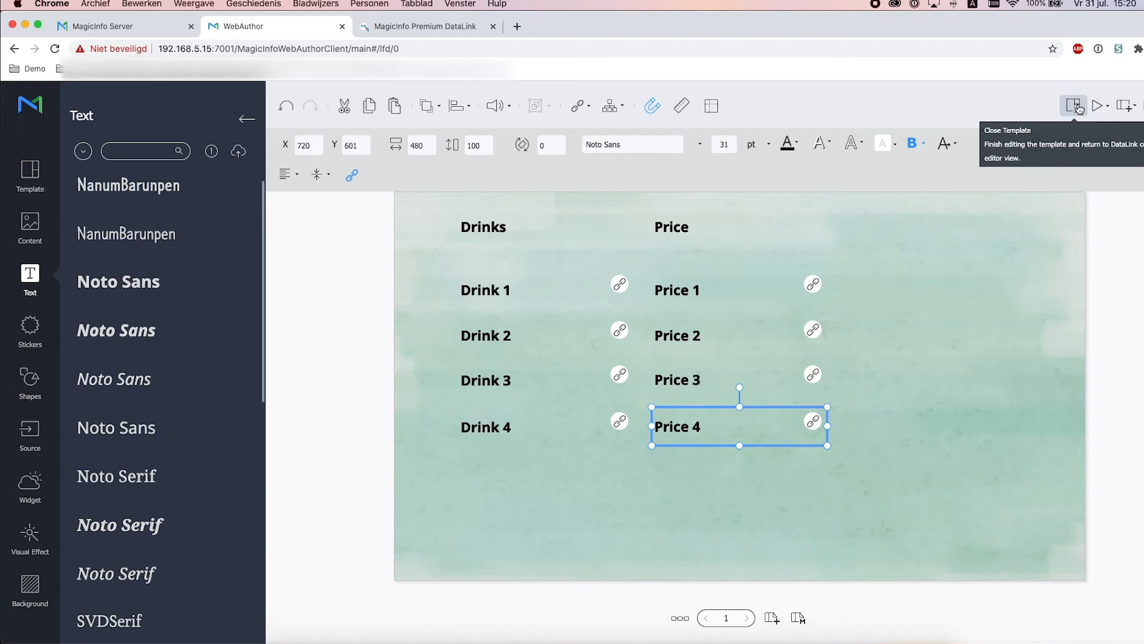
Close and save the template as datalink1, then return to the MagicInfo Server tab
{"action": "left_click", "coordinate": [1076, 107]}
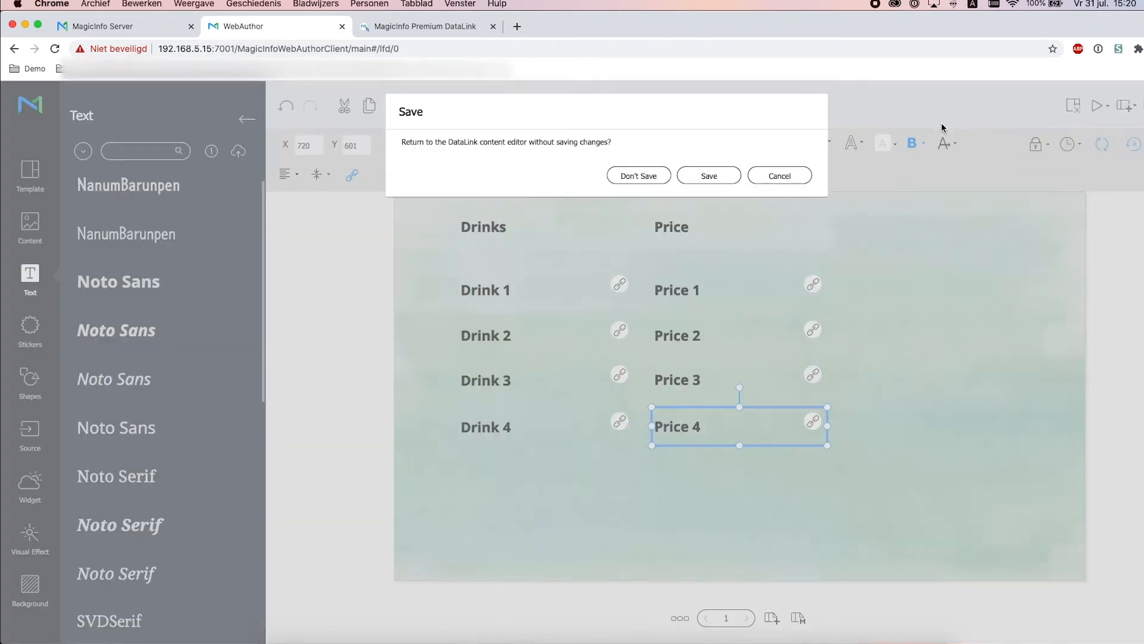
{"action": "left_click", "coordinate": [733, 177]}
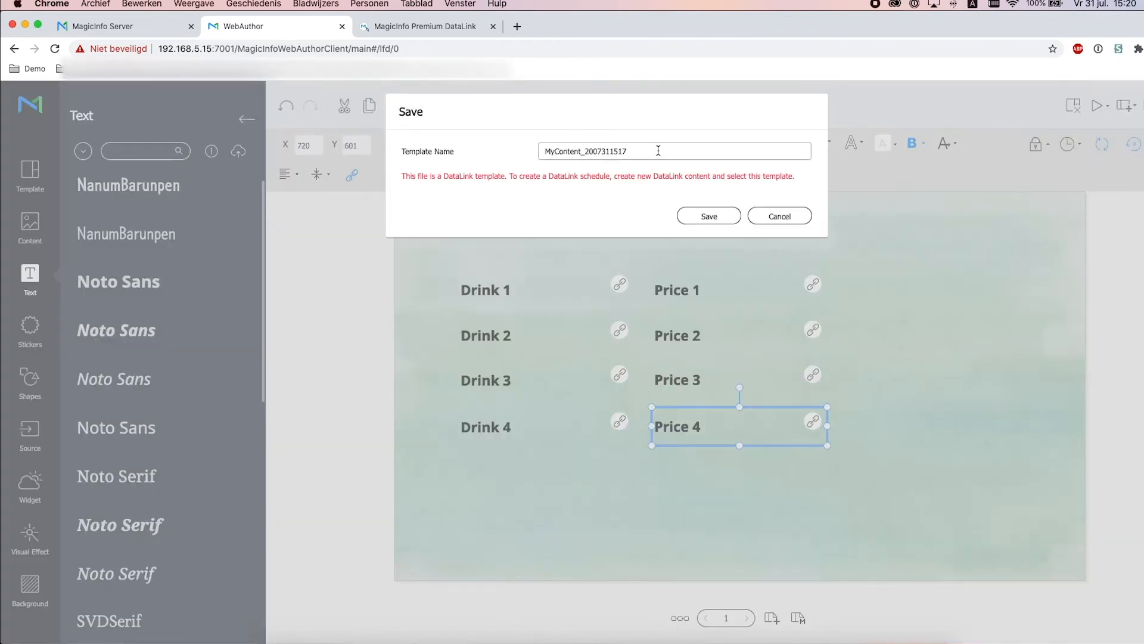
{"action": "left_click_drag", "start_coordinate": [659, 151], "coordinate": [523, 147]}
{"action": "type", "text": "dt"}
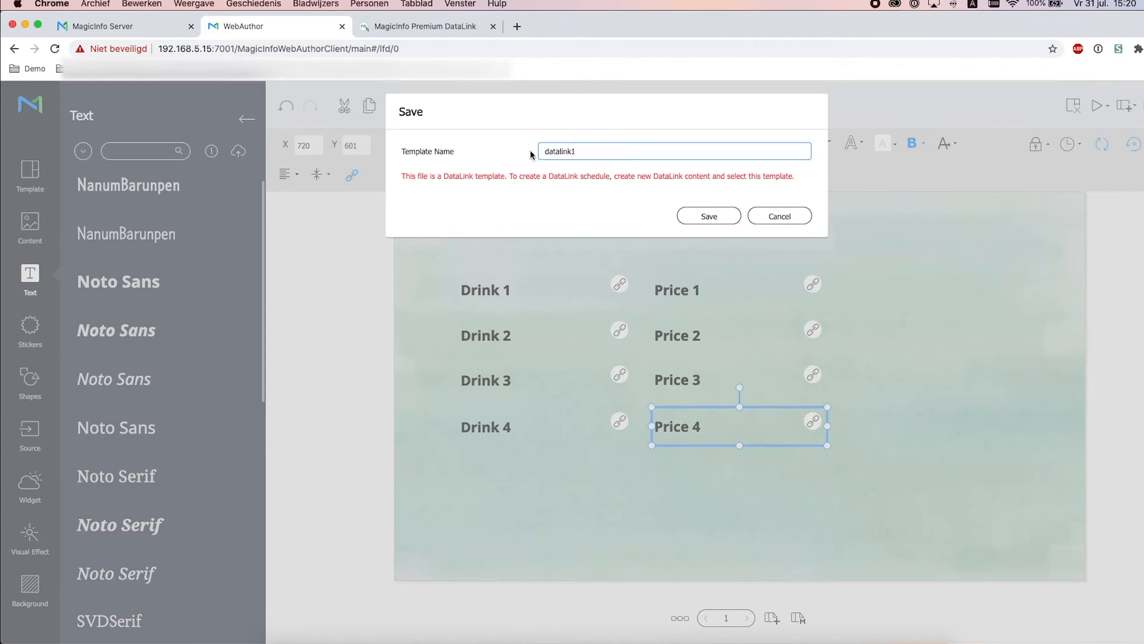
{"action": "left_click", "coordinate": [699, 217]}
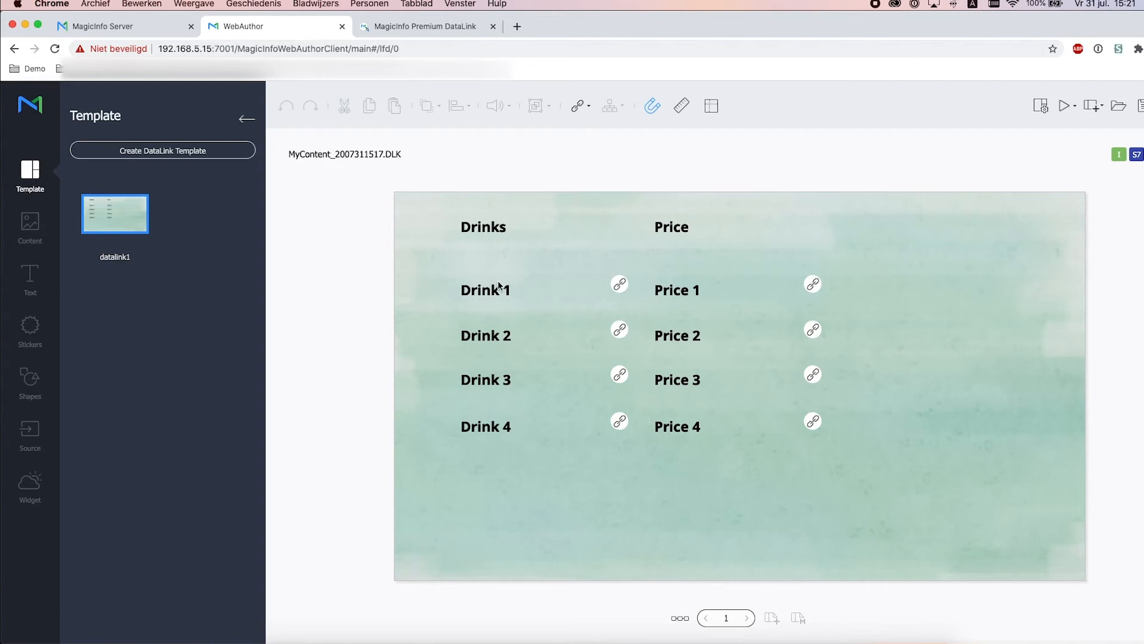
{"action": "left_click", "coordinate": [495, 289]}
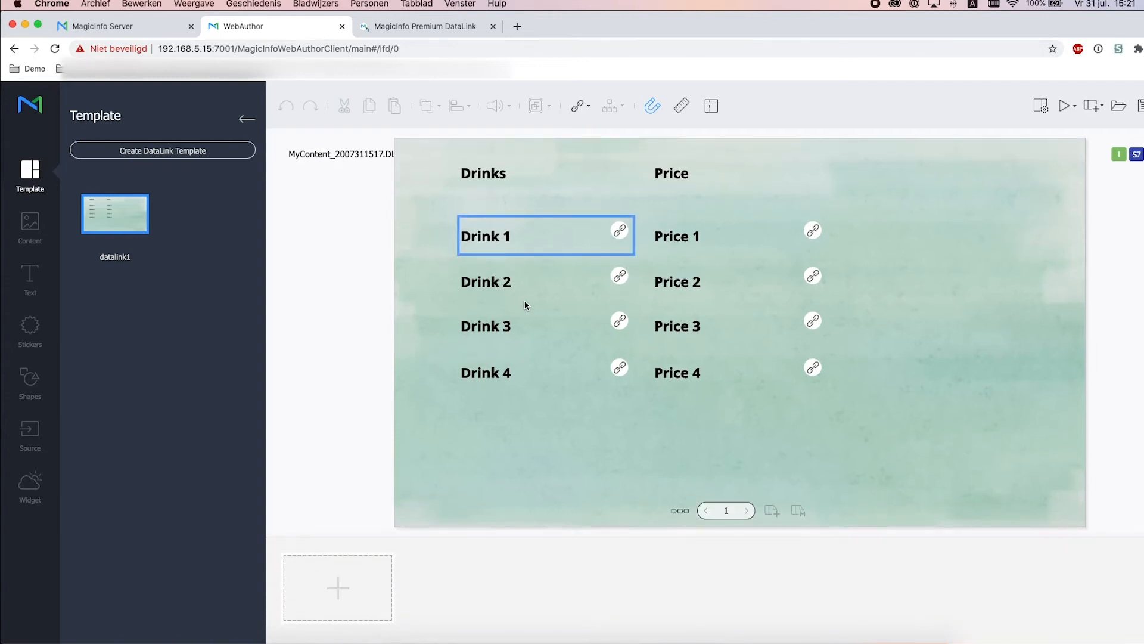
{"action": "left_click", "coordinate": [115, 27]}
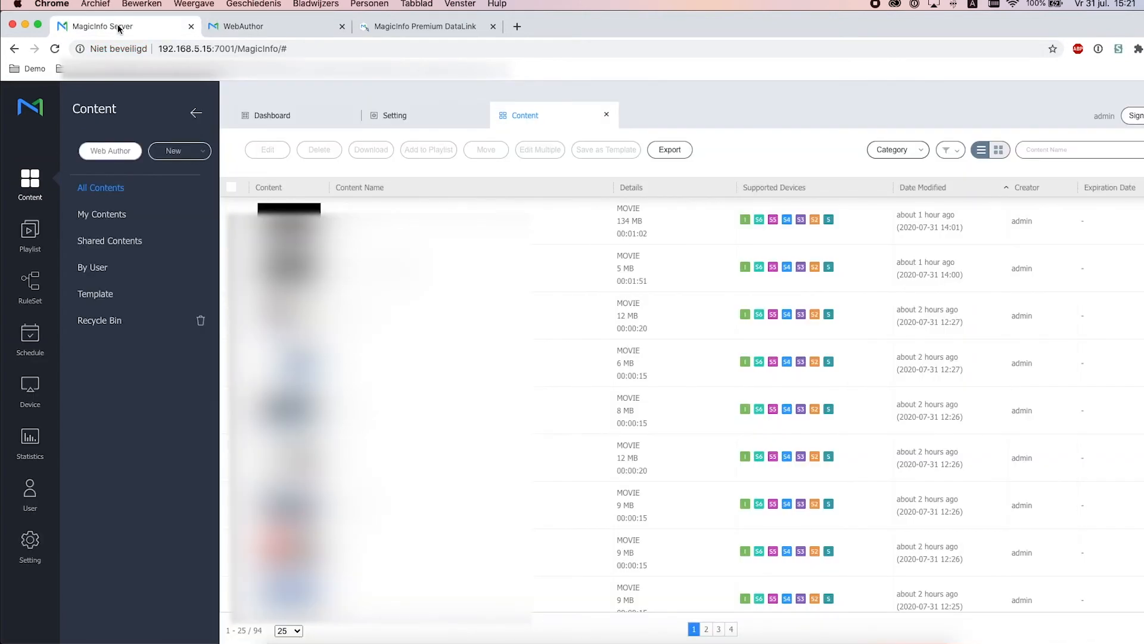
Reload All Contents so the 4 MB datalink1 LFT item appears at the top
{"action": "left_click", "coordinate": [37, 189]}
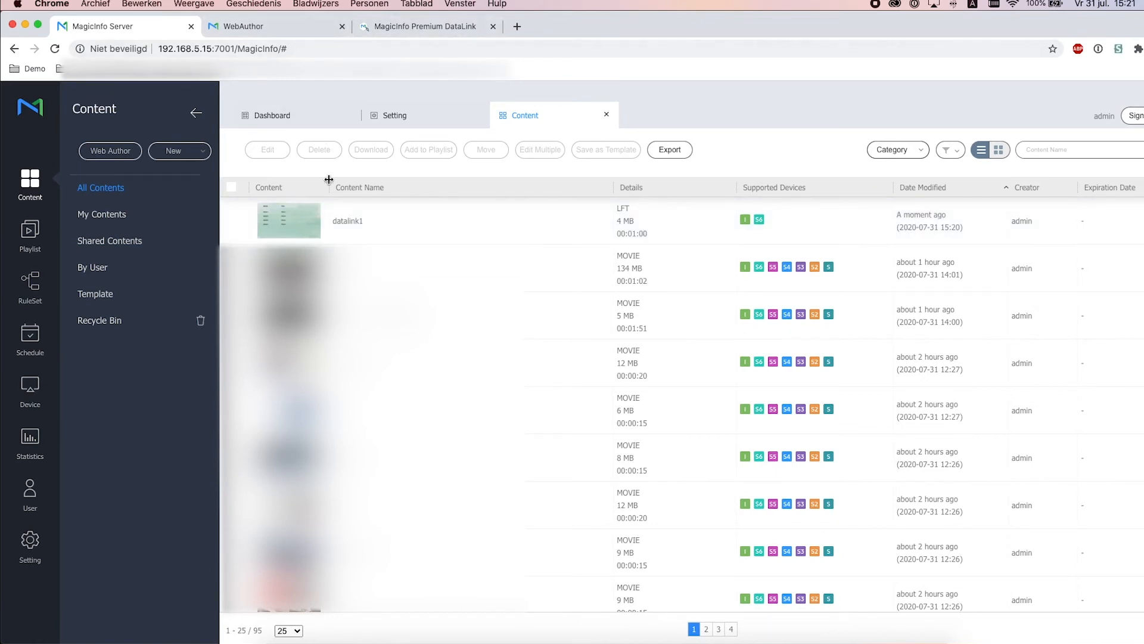
Create new DLK content MyContent_2007311521.DLK based on the datalink1 template
{"action": "left_click", "coordinate": [127, 154]}
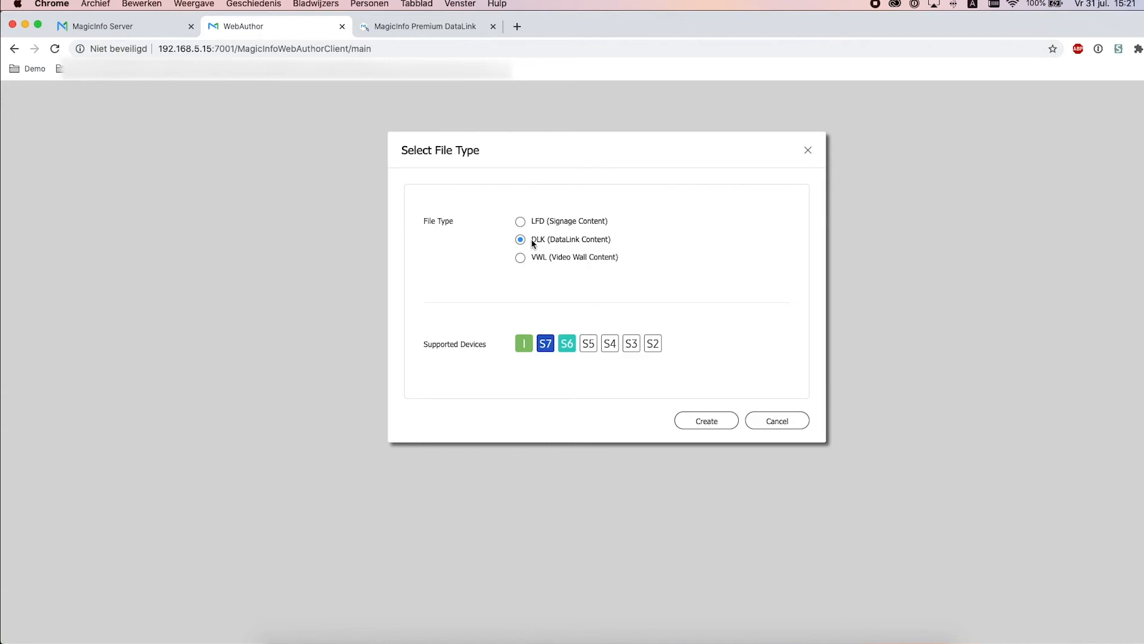
{"action": "left_click", "coordinate": [717, 421]}
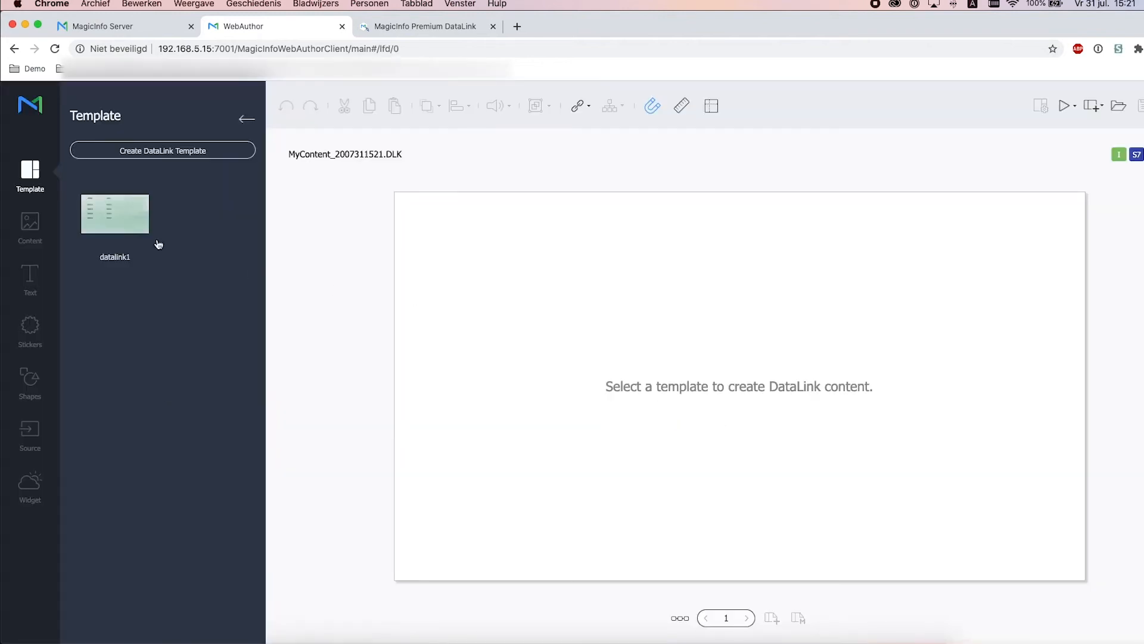
{"action": "left_click", "coordinate": [125, 213]}
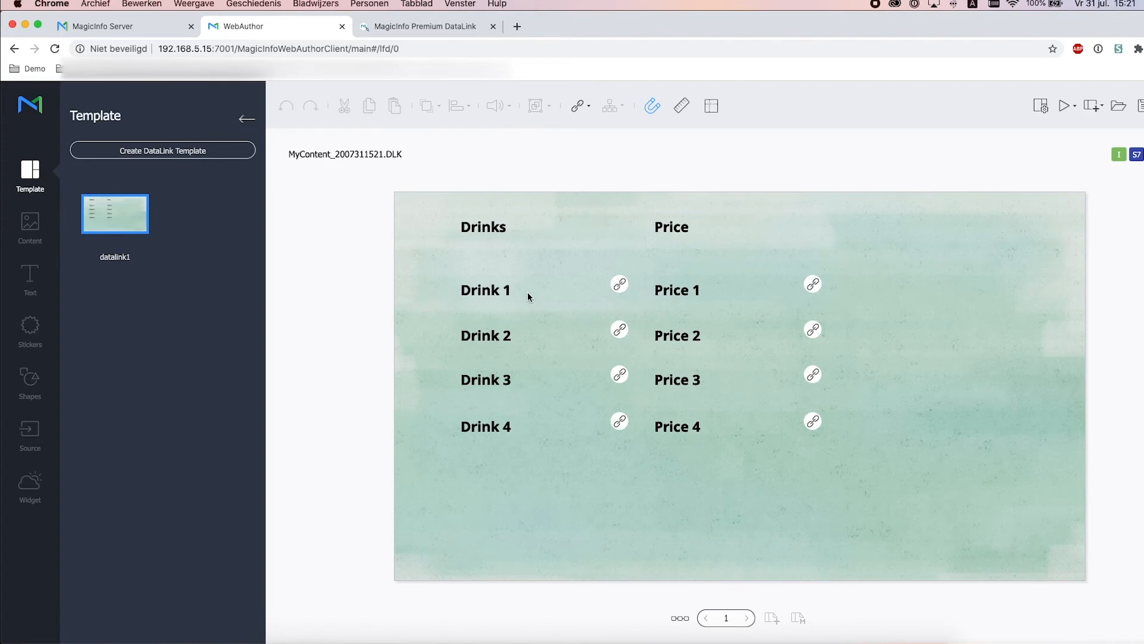
Link Drink 1 to the DL_A column of DataLinkTest > DataLink1 > Blad1, starting at Milkshake
{"action": "left_click", "coordinate": [528, 294]}
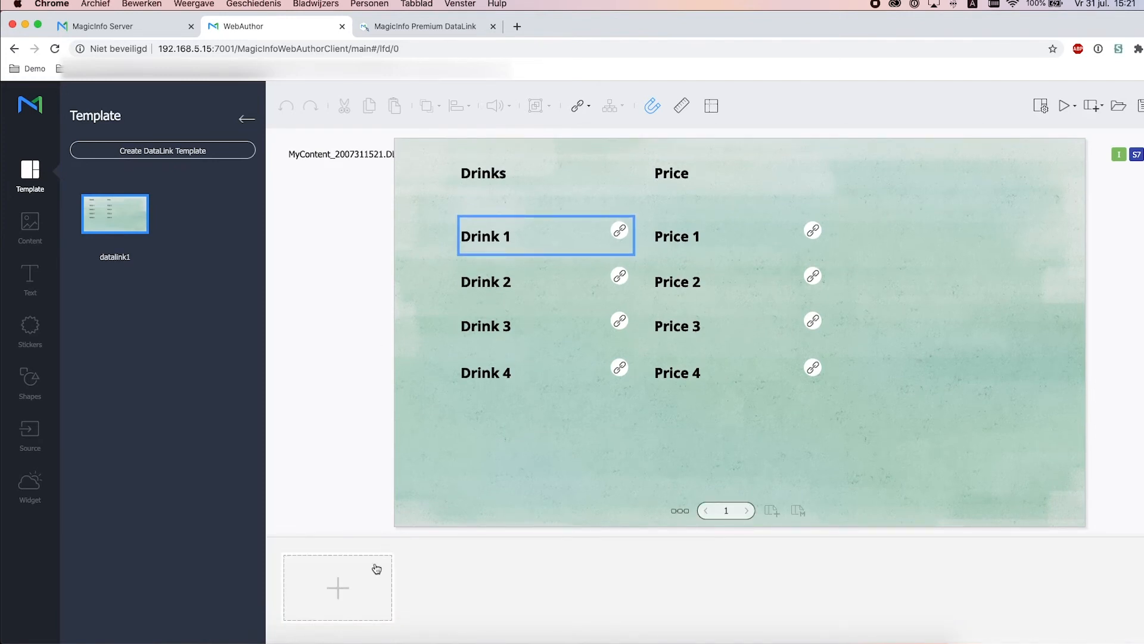
{"action": "left_click", "coordinate": [379, 594]}
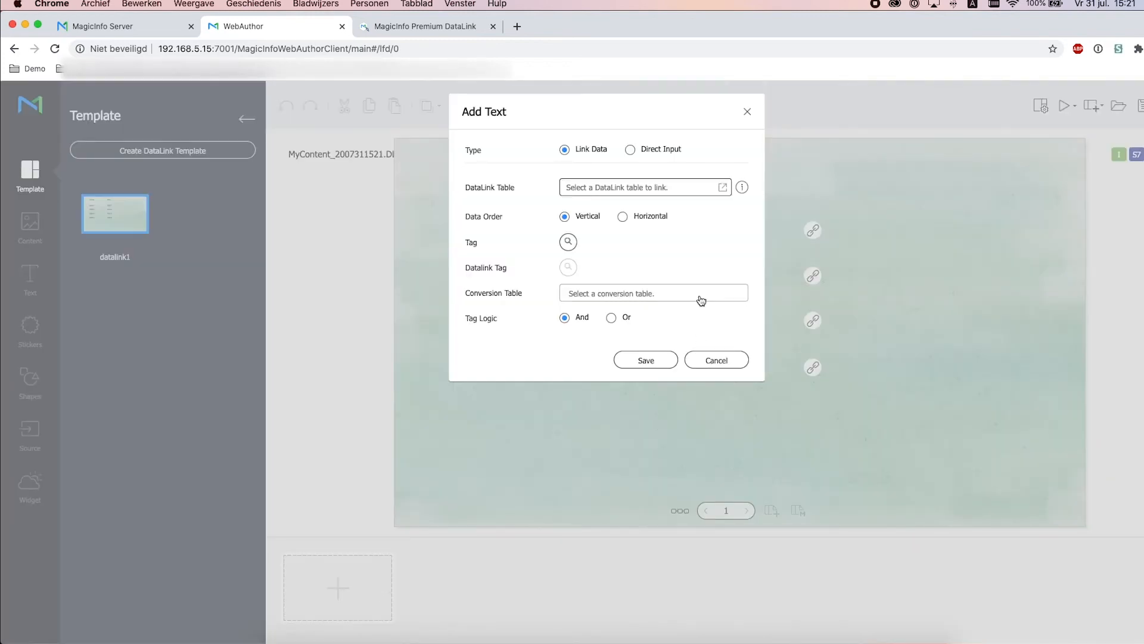
{"action": "left_click", "coordinate": [723, 187]}
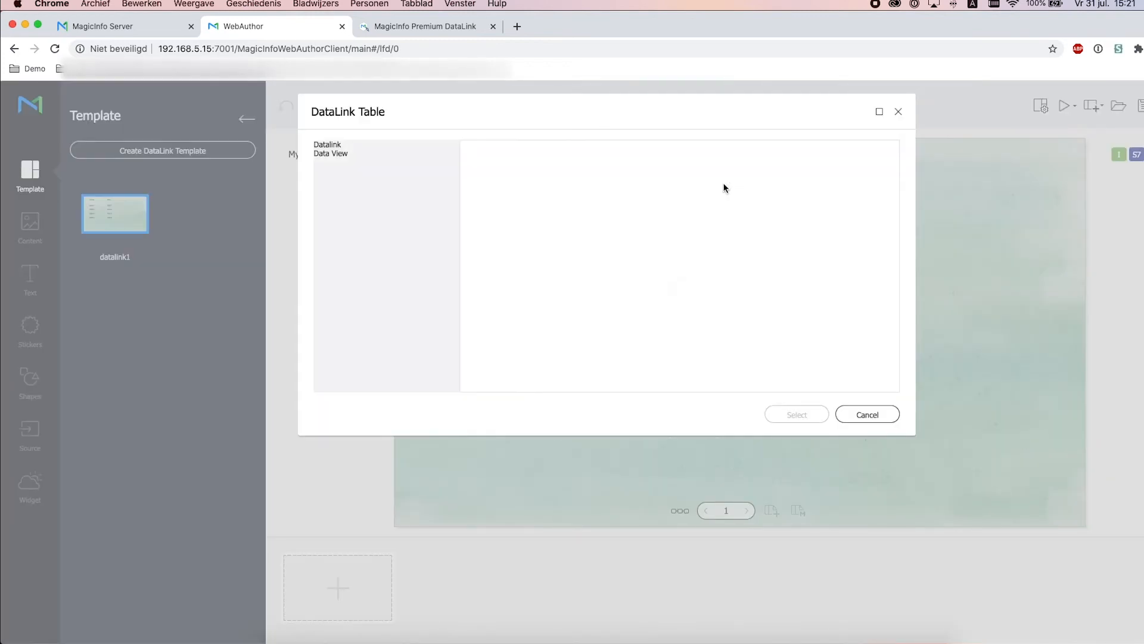
{"action": "left_click", "coordinate": [365, 189]}
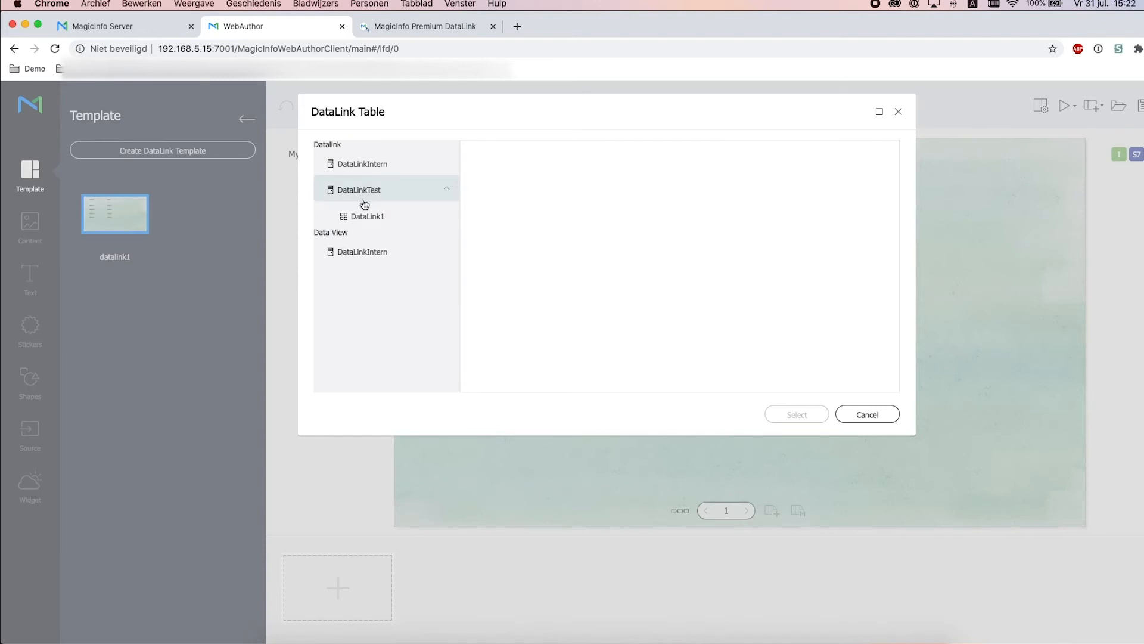
{"action": "left_click", "coordinate": [360, 221]}
{"action": "left_click", "coordinate": [370, 246]}
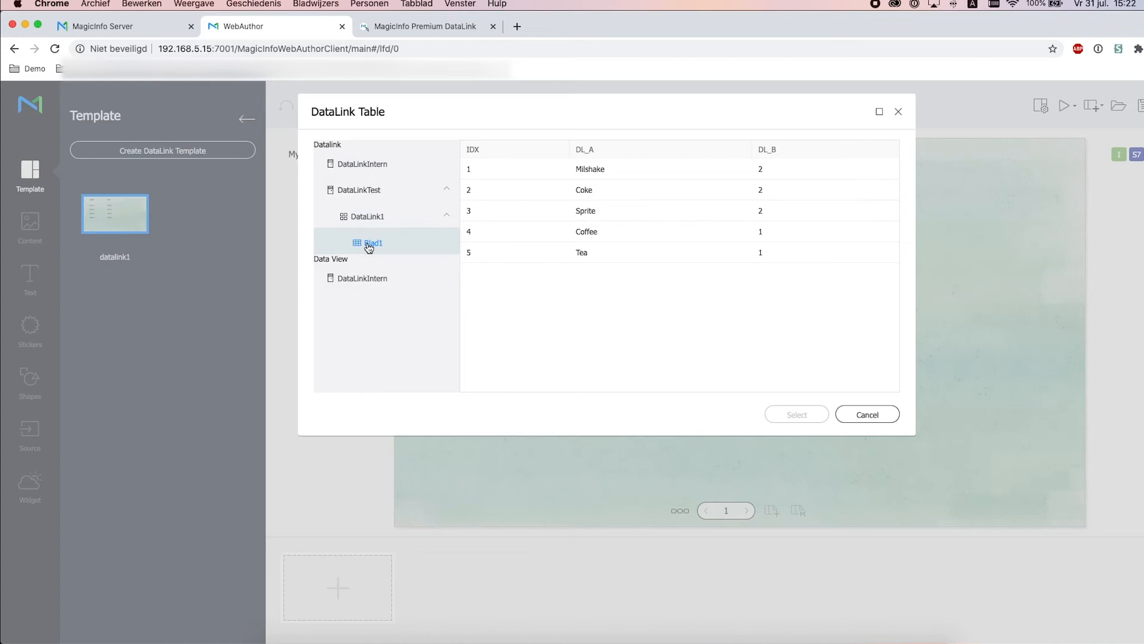
{"action": "left_click", "coordinate": [587, 174]}
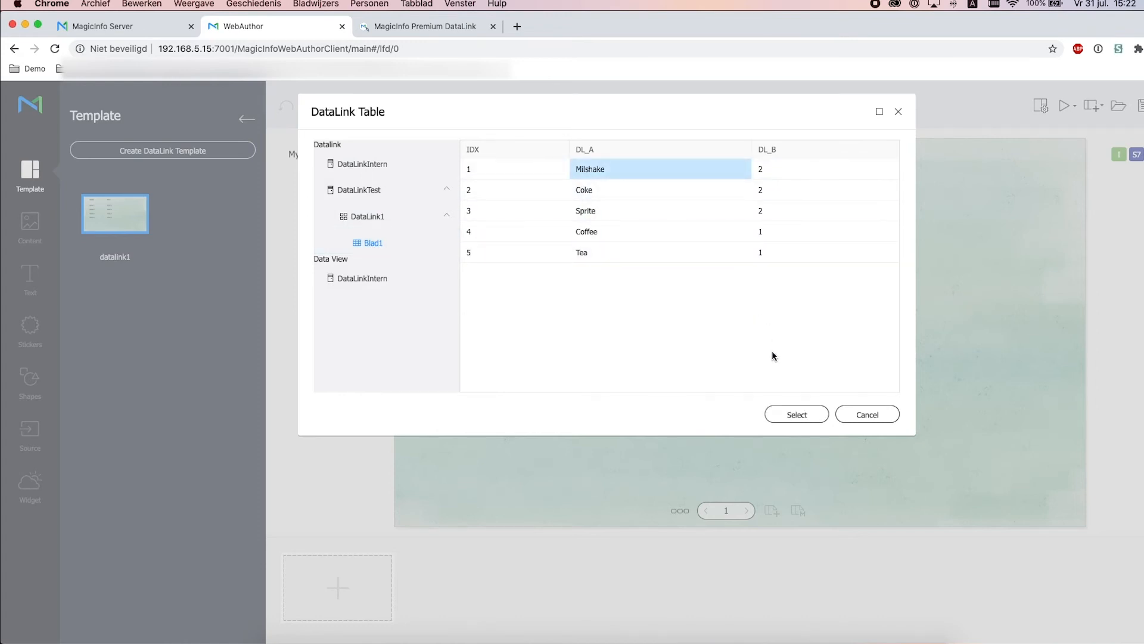
{"action": "left_click", "coordinate": [800, 415]}
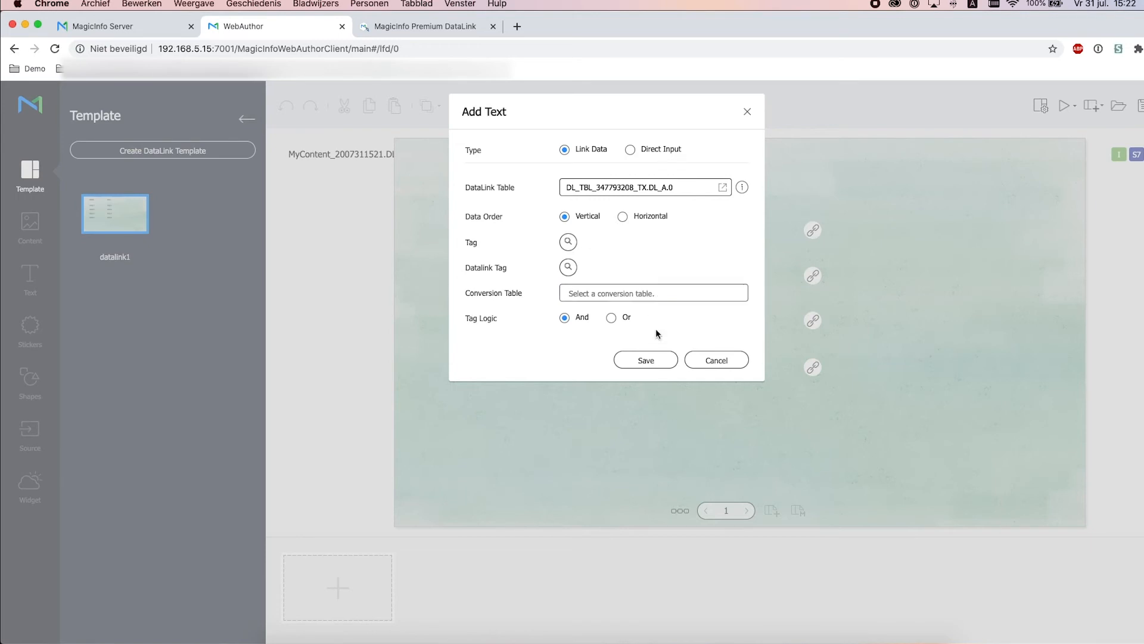
{"action": "left_click", "coordinate": [649, 361]}
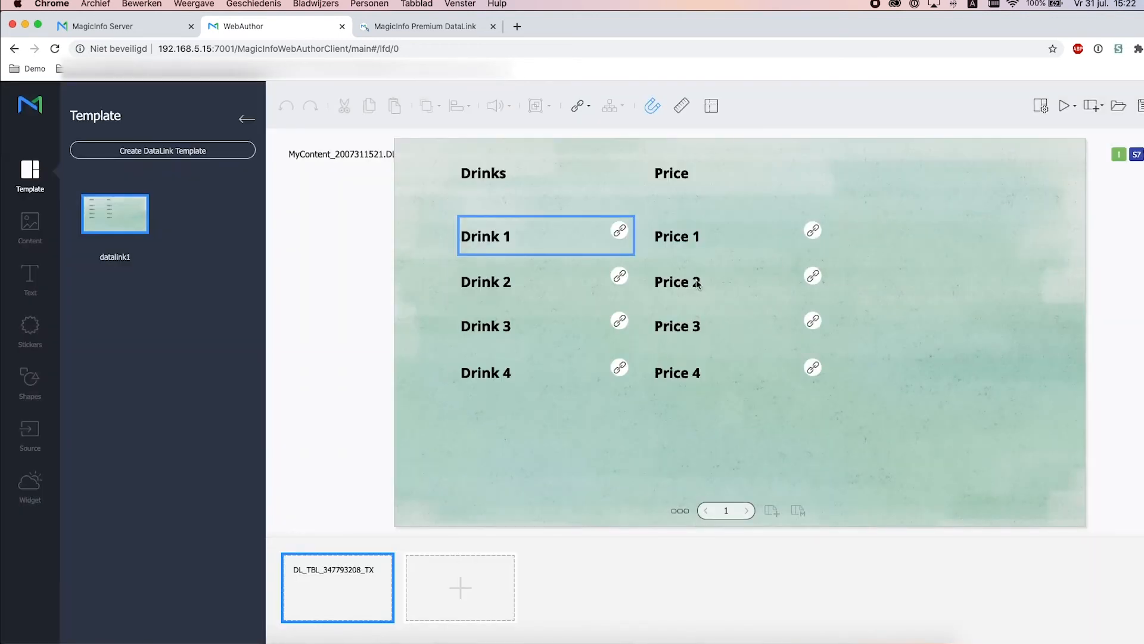
Link the Price 1 field to the first DL_B price cell
{"action": "left_click", "coordinate": [708, 241]}
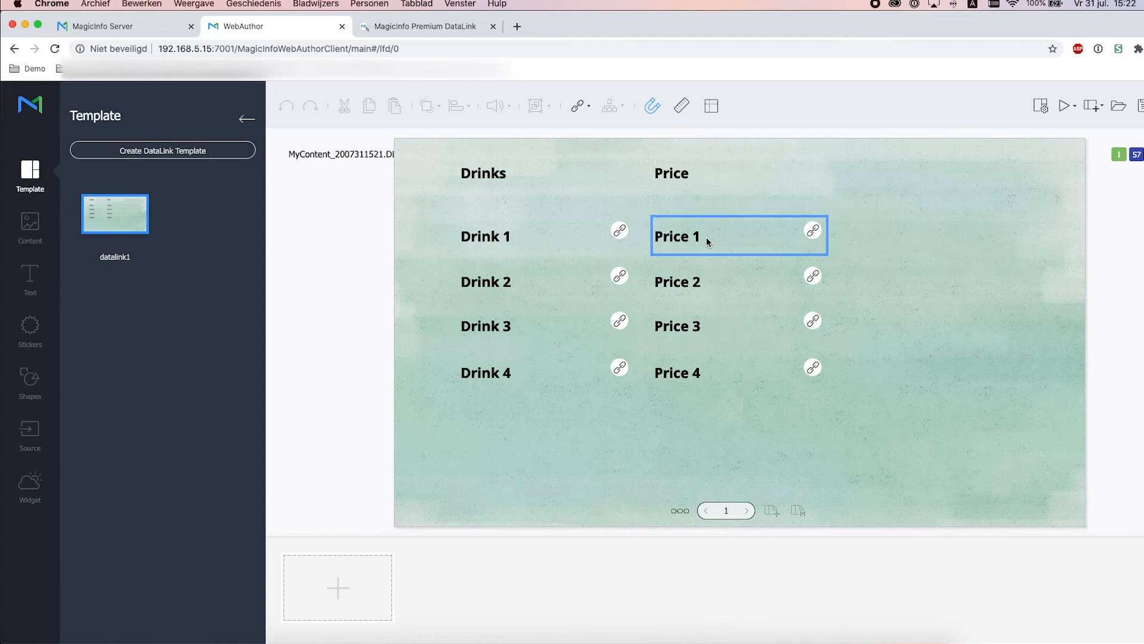
{"action": "left_click", "coordinate": [370, 578]}
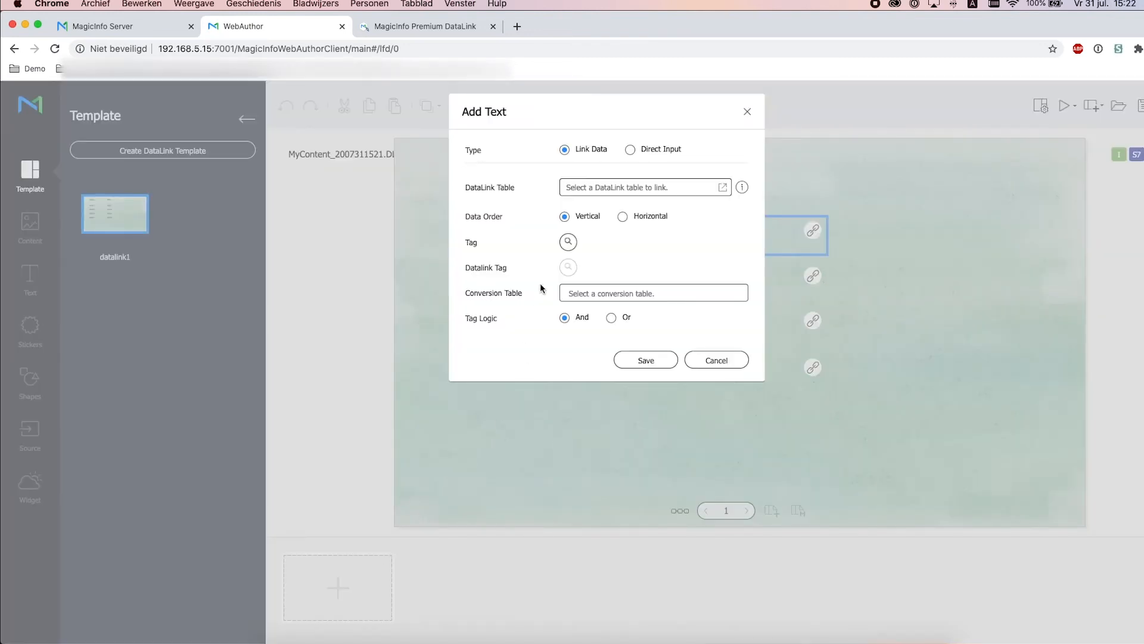
{"action": "left_click", "coordinate": [719, 188]}
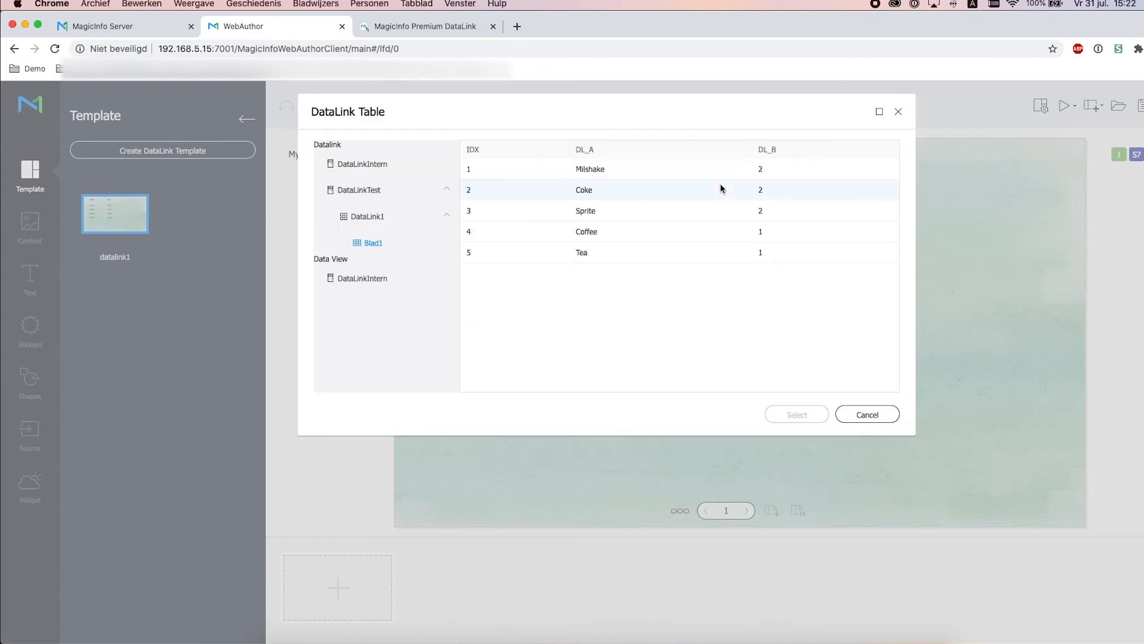
{"action": "left_click", "coordinate": [767, 169]}
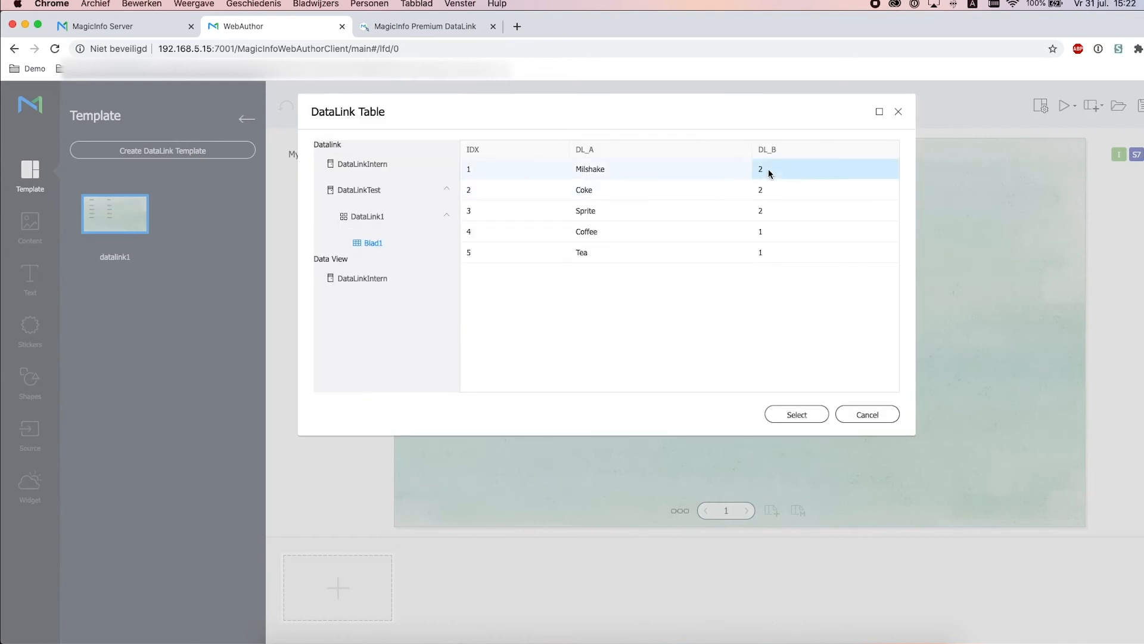
{"action": "left_click", "coordinate": [798, 415]}
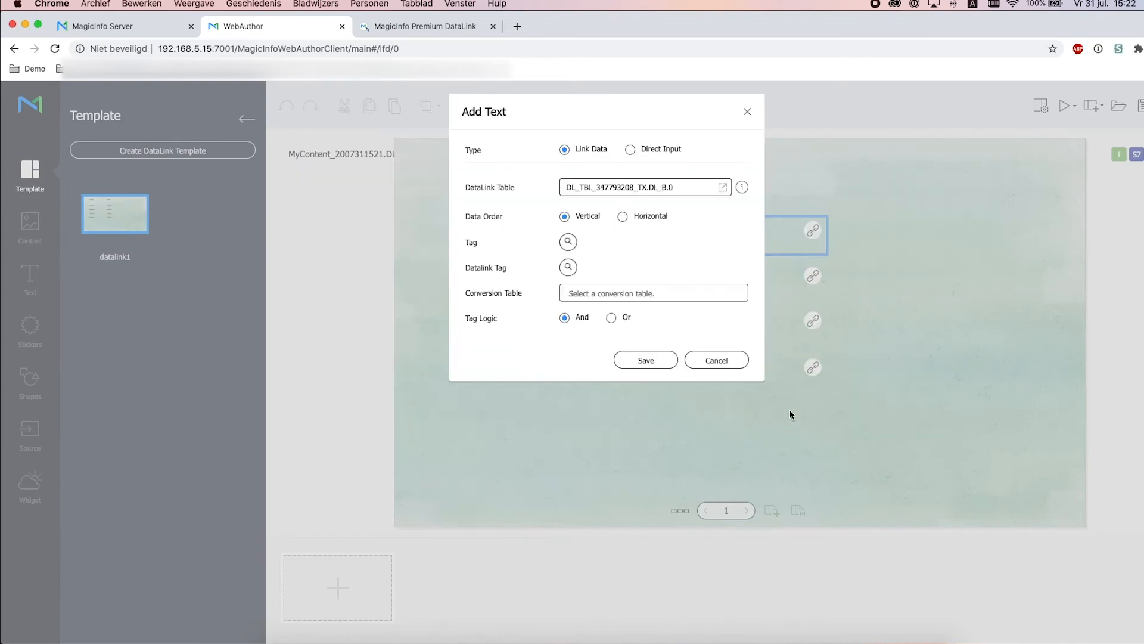
{"action": "left_click", "coordinate": [645, 360]}
Link the Drink 2 text box to the Coke entry in the DL_A column
{"action": "left_click", "coordinate": [509, 285]}
{"action": "left_click", "coordinate": [352, 579]}
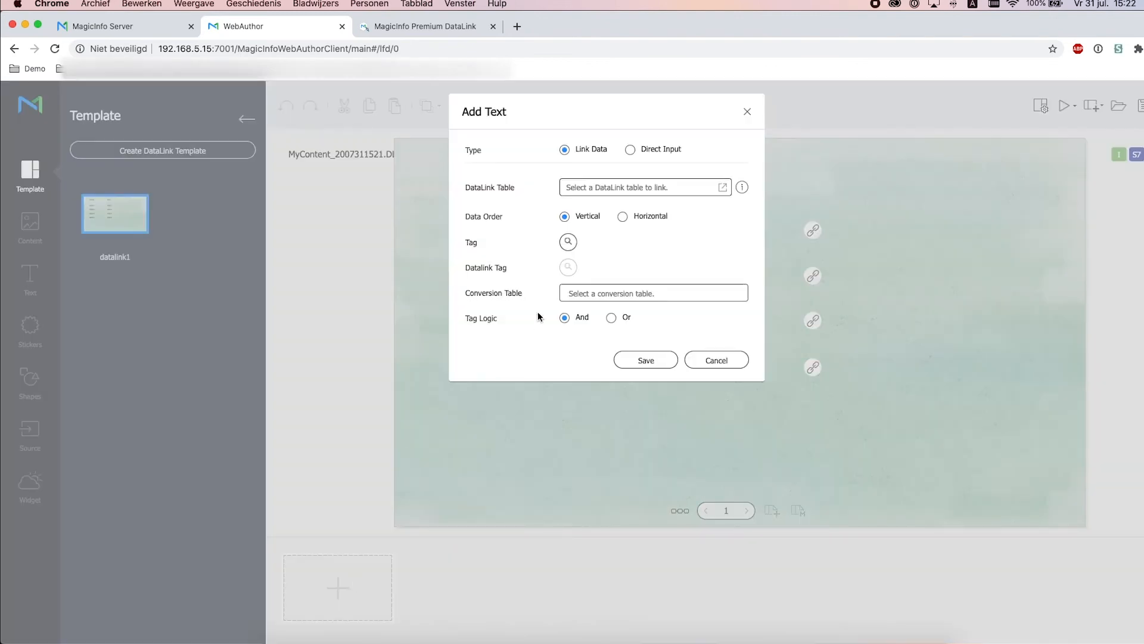
{"action": "left_click", "coordinate": [718, 188]}
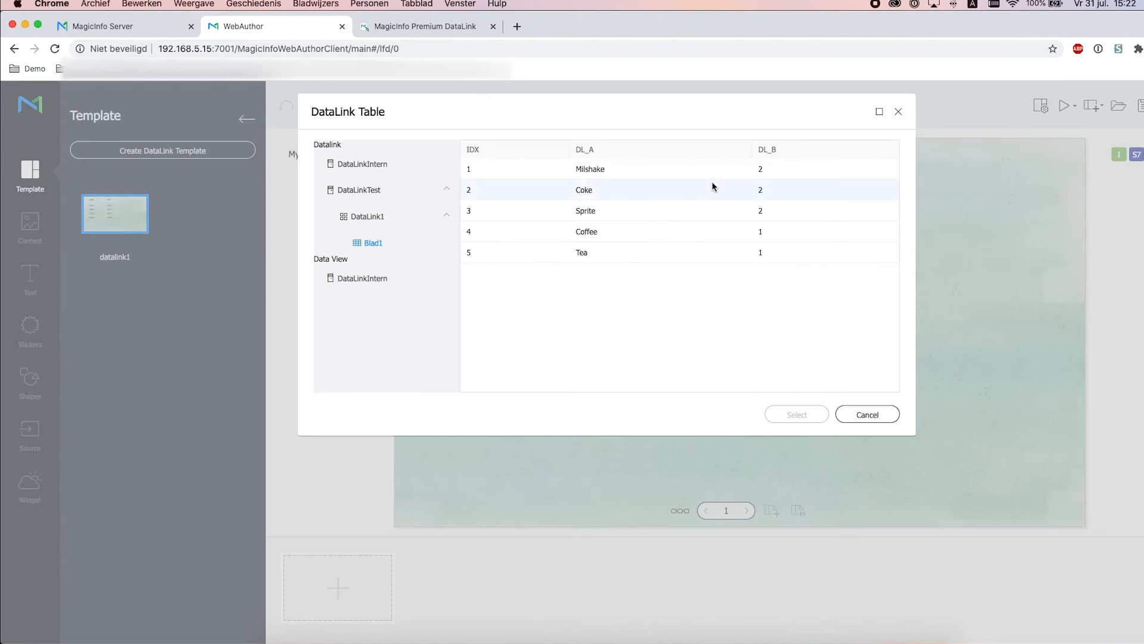
{"action": "left_click", "coordinate": [595, 189]}
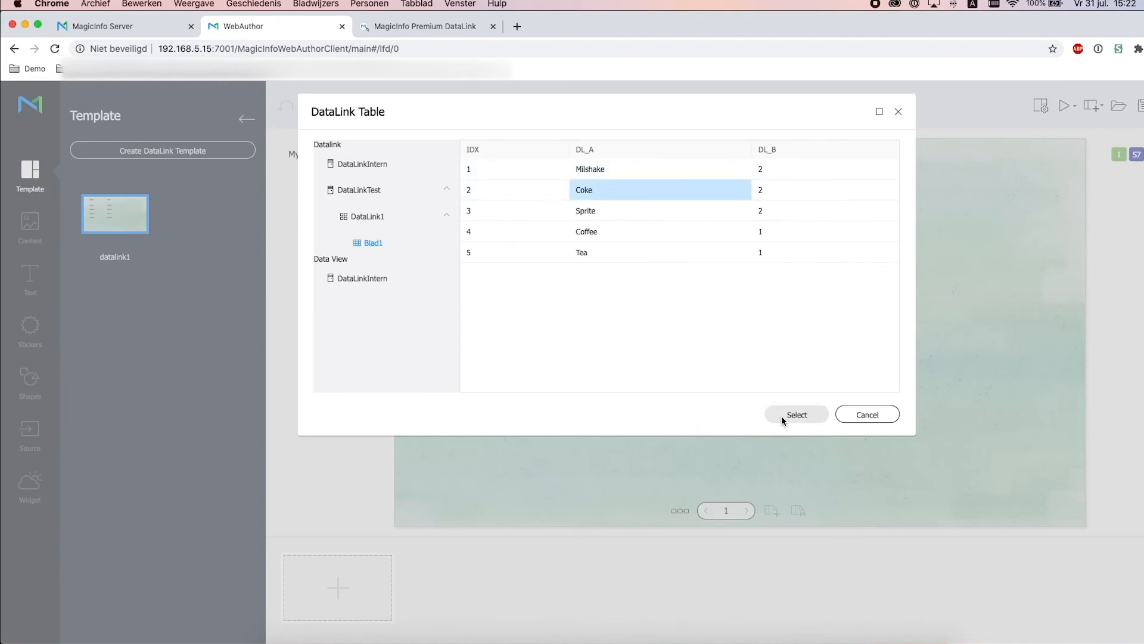
{"action": "left_click", "coordinate": [781, 415]}
{"action": "left_click", "coordinate": [653, 364]}
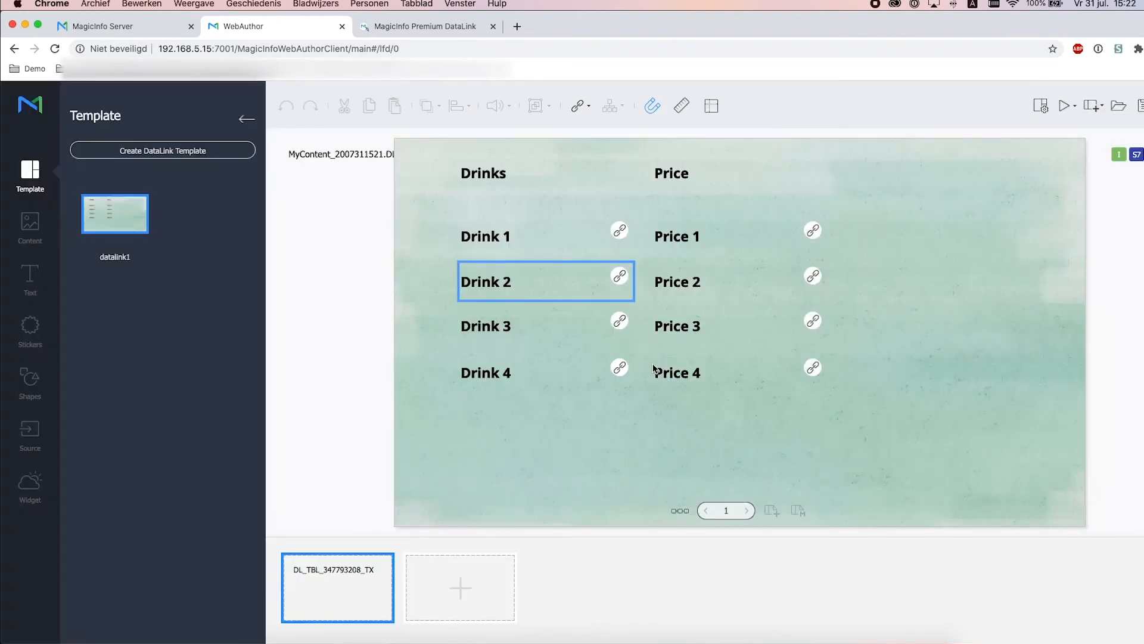
Link the Drink 3 text box to the Sprite entry (DL_A,2)
{"action": "left_click", "coordinate": [615, 322]}
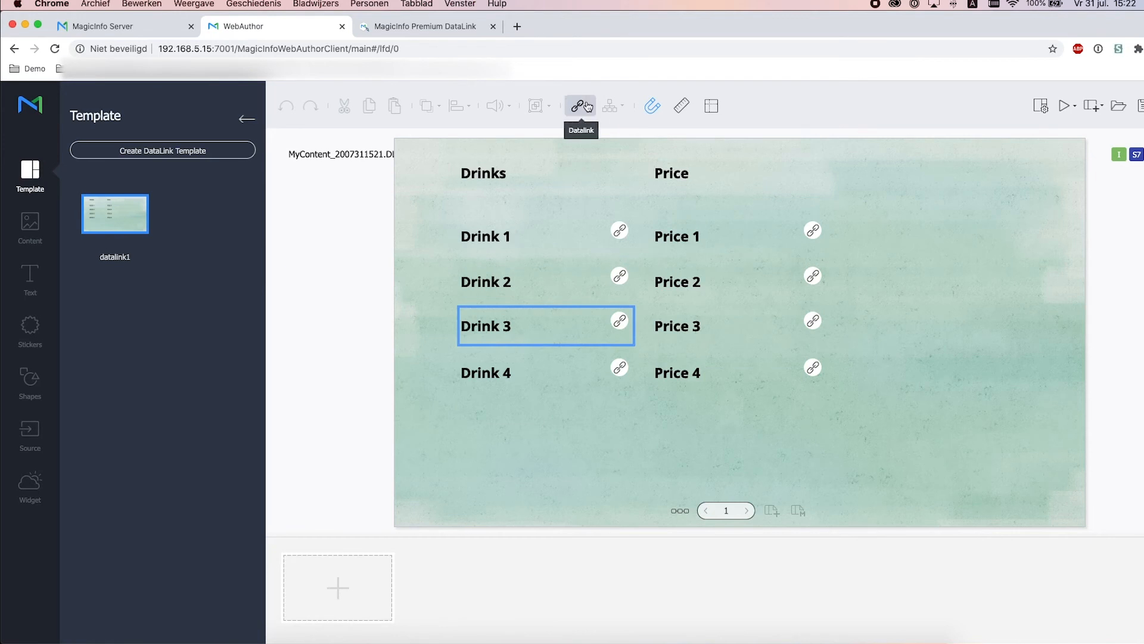
{"action": "left_click", "coordinate": [382, 583]}
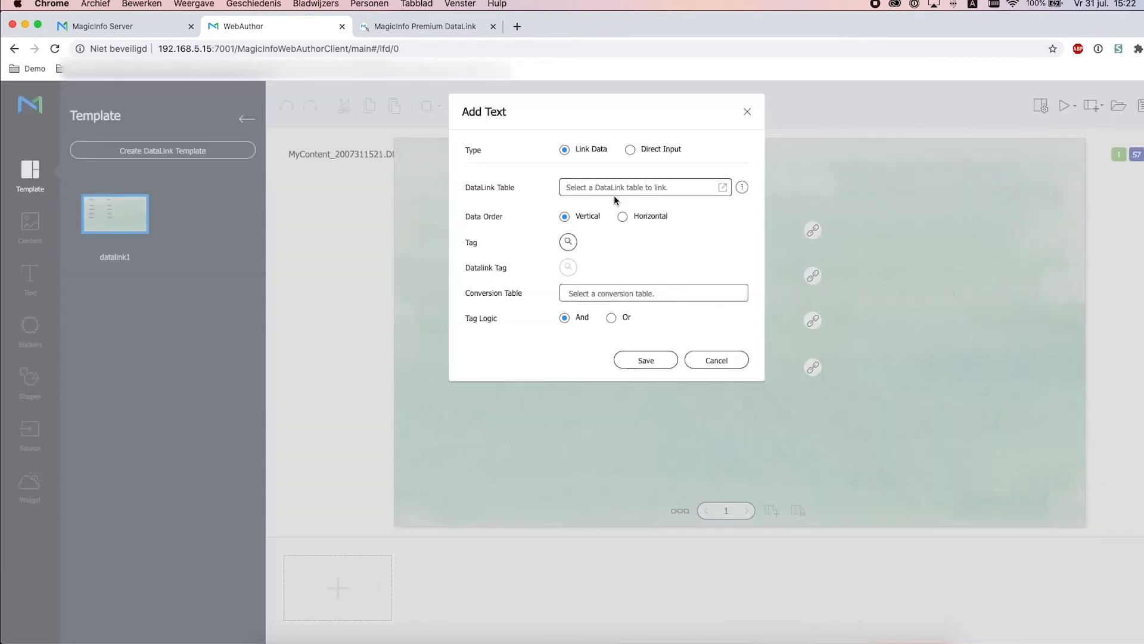
{"action": "left_click", "coordinate": [722, 188]}
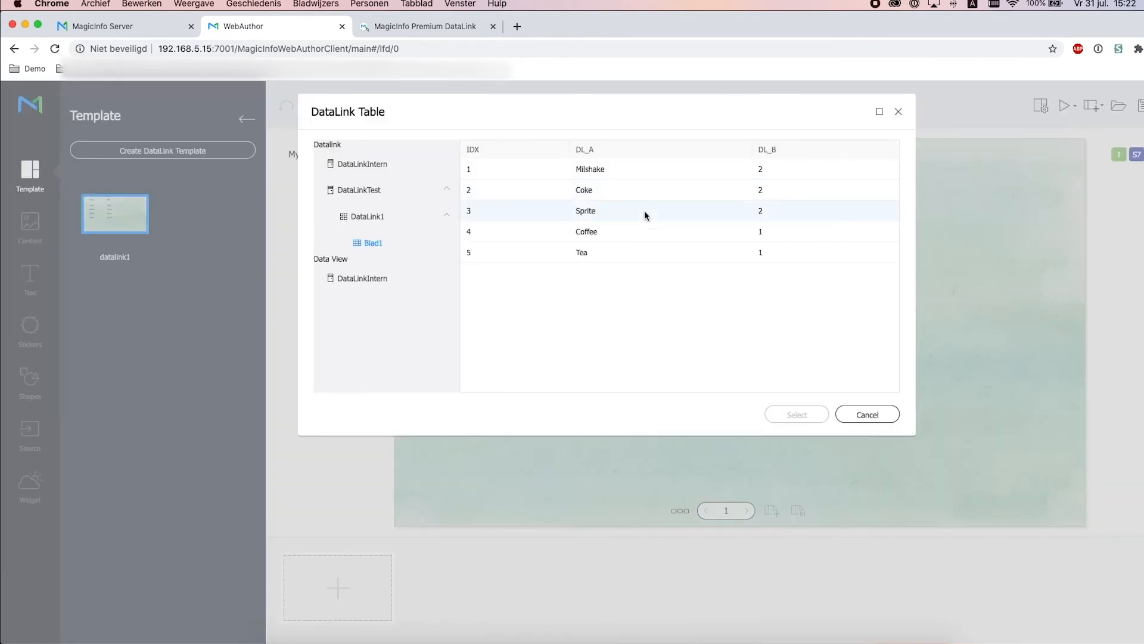
{"action": "left_click", "coordinate": [612, 218]}
{"action": "left_click", "coordinate": [786, 417]}
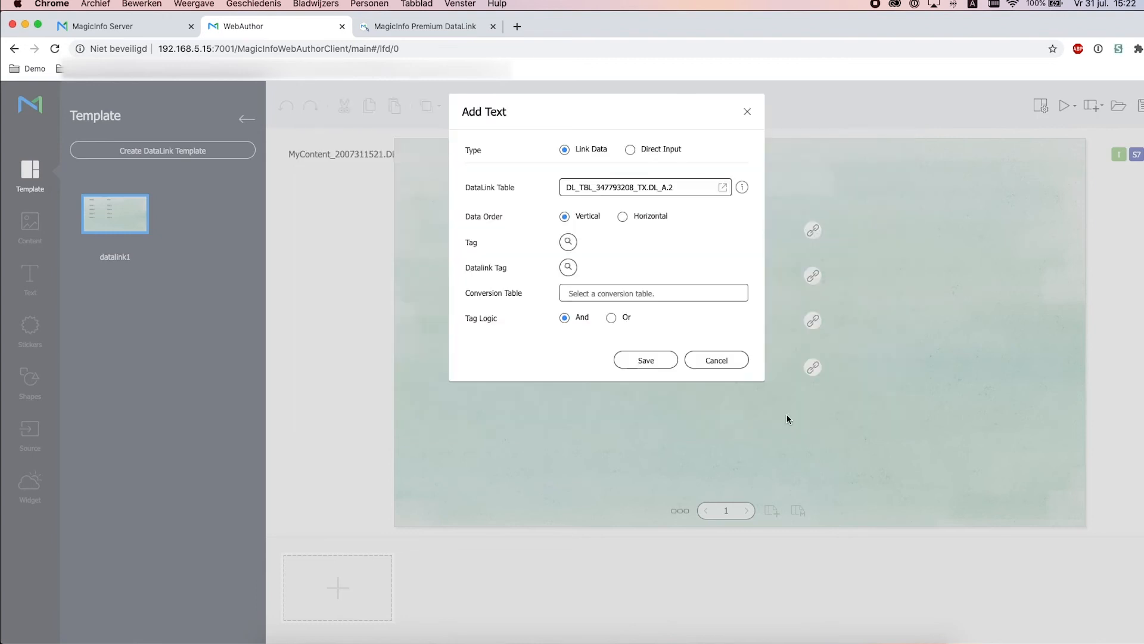
{"action": "left_click", "coordinate": [654, 361]}
{"action": "left_click", "coordinate": [568, 376]}
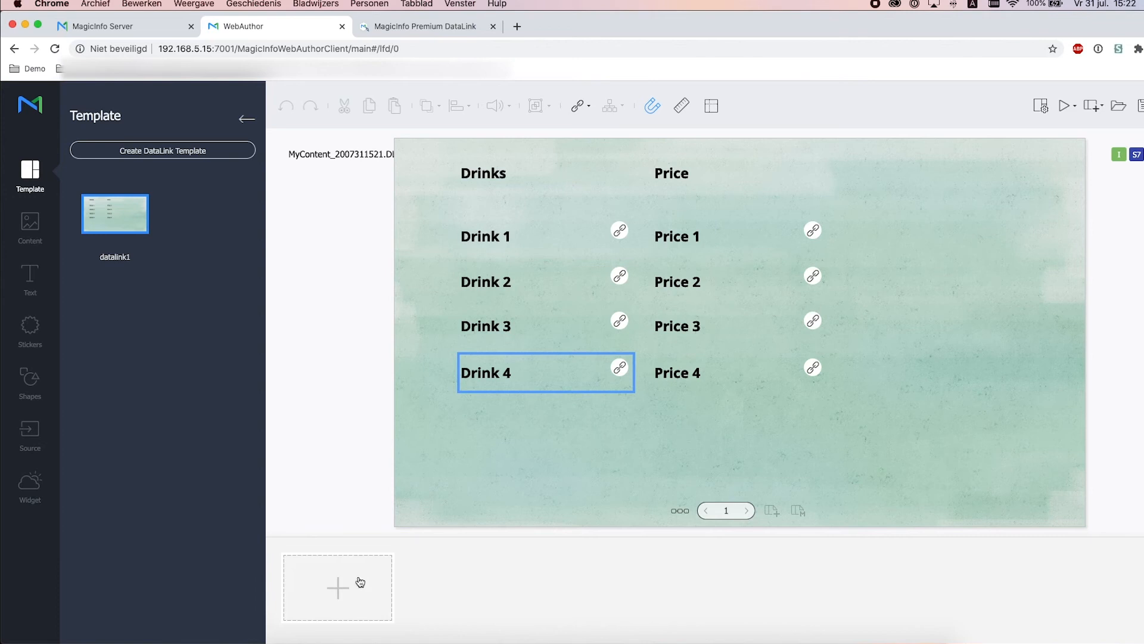
Link the Drink 4 text box to the Coffee entry in the DL_A column
{"action": "left_click", "coordinate": [359, 580]}
{"action": "left_click", "coordinate": [720, 189]}
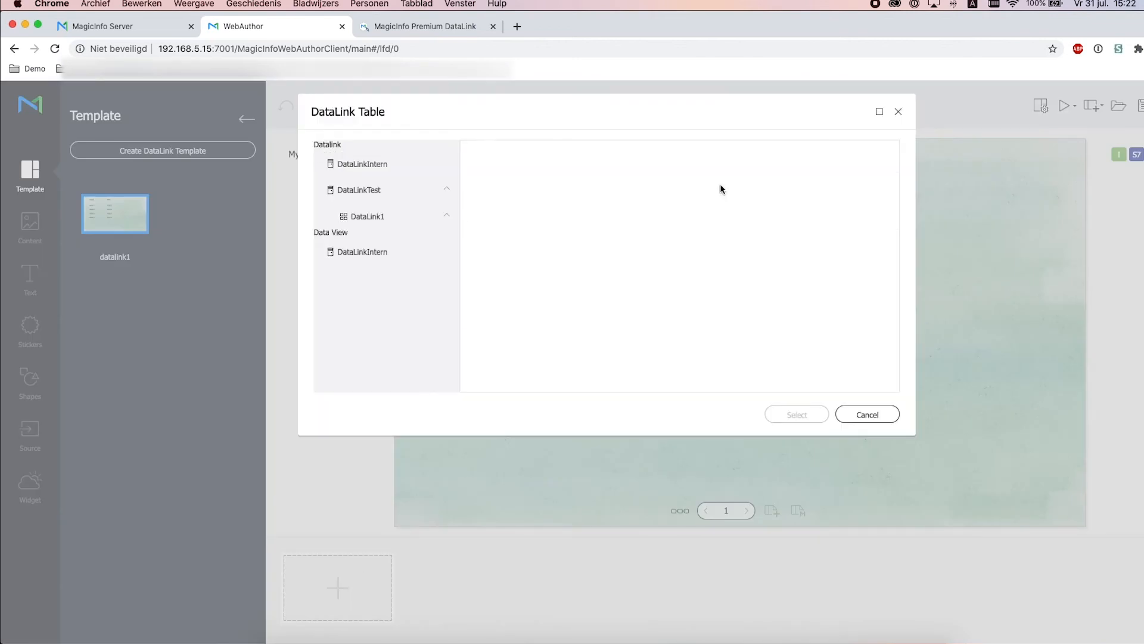
{"action": "left_click", "coordinate": [616, 232]}
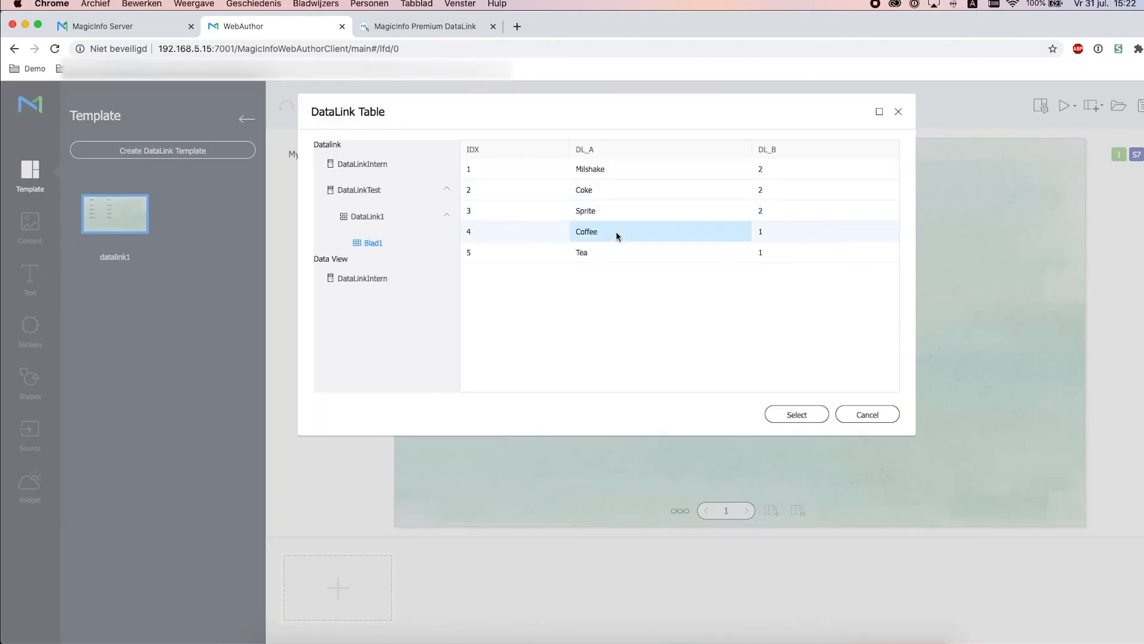
{"action": "left_click", "coordinate": [810, 420]}
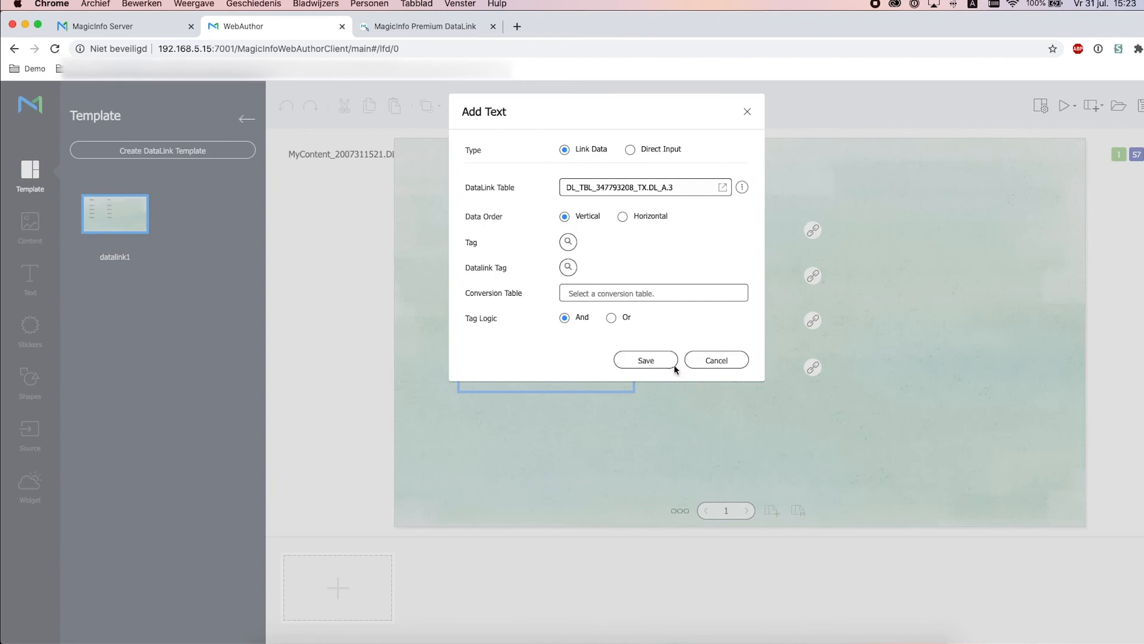
{"action": "left_click", "coordinate": [674, 363]}
Link the Price 2 text box to Coke's price in the DL_B column
{"action": "left_click", "coordinate": [777, 285]}
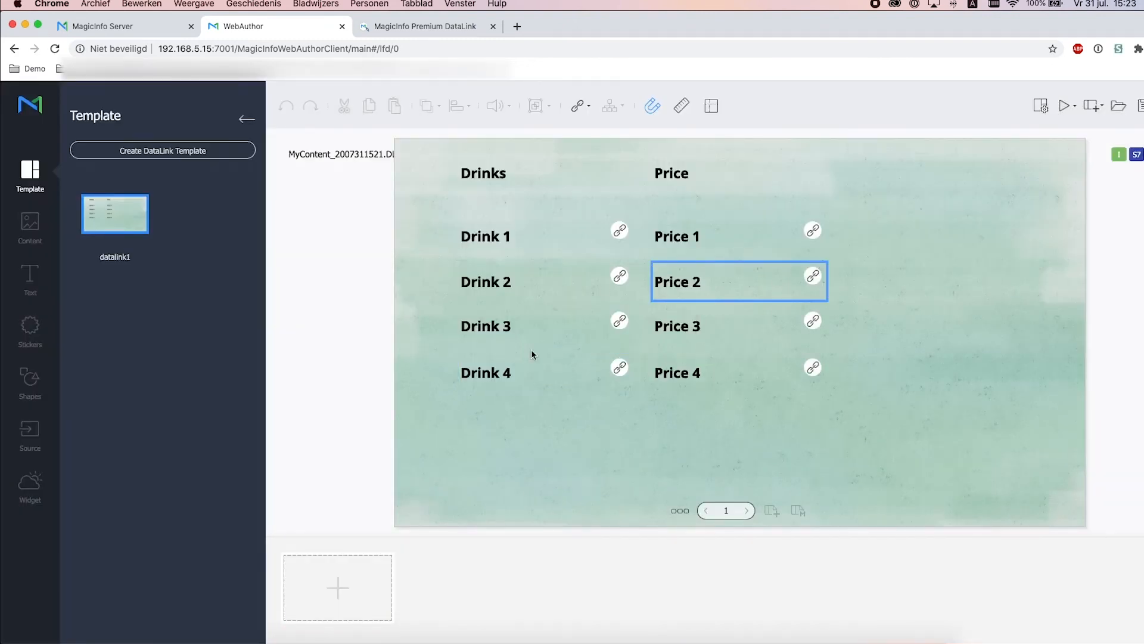
{"action": "left_click", "coordinate": [376, 577]}
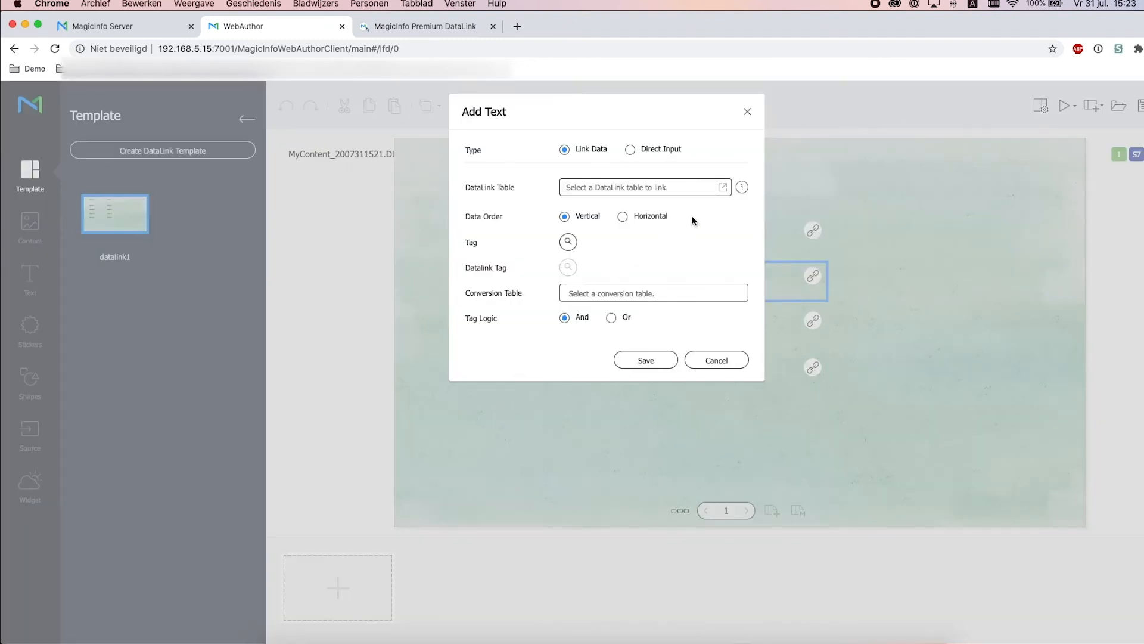
{"action": "left_click", "coordinate": [721, 188]}
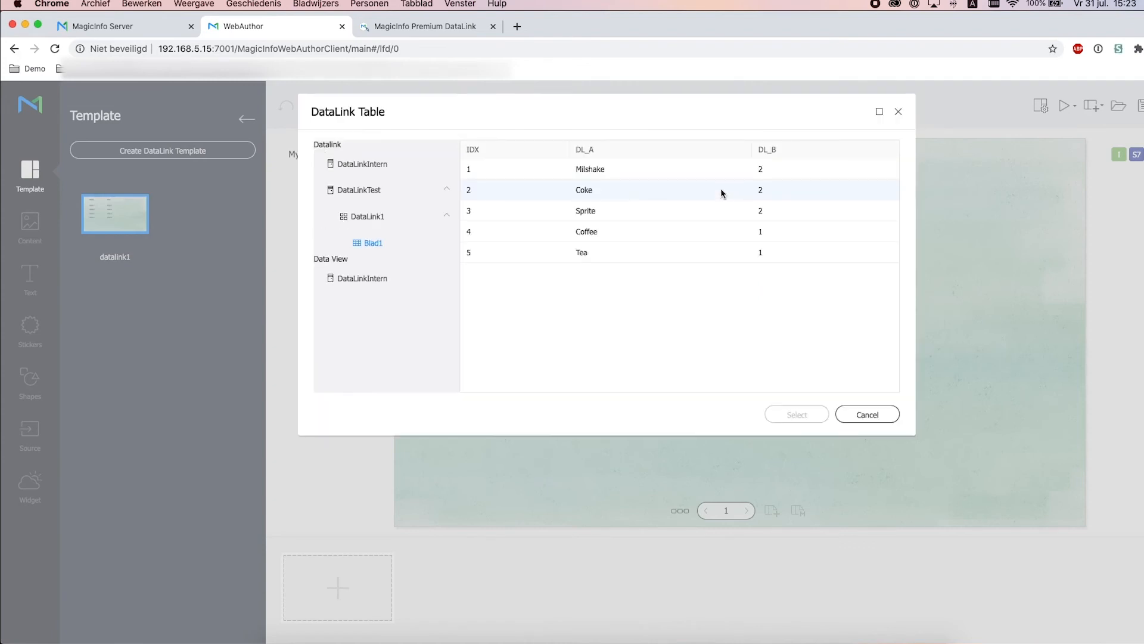
{"action": "left_click", "coordinate": [757, 191]}
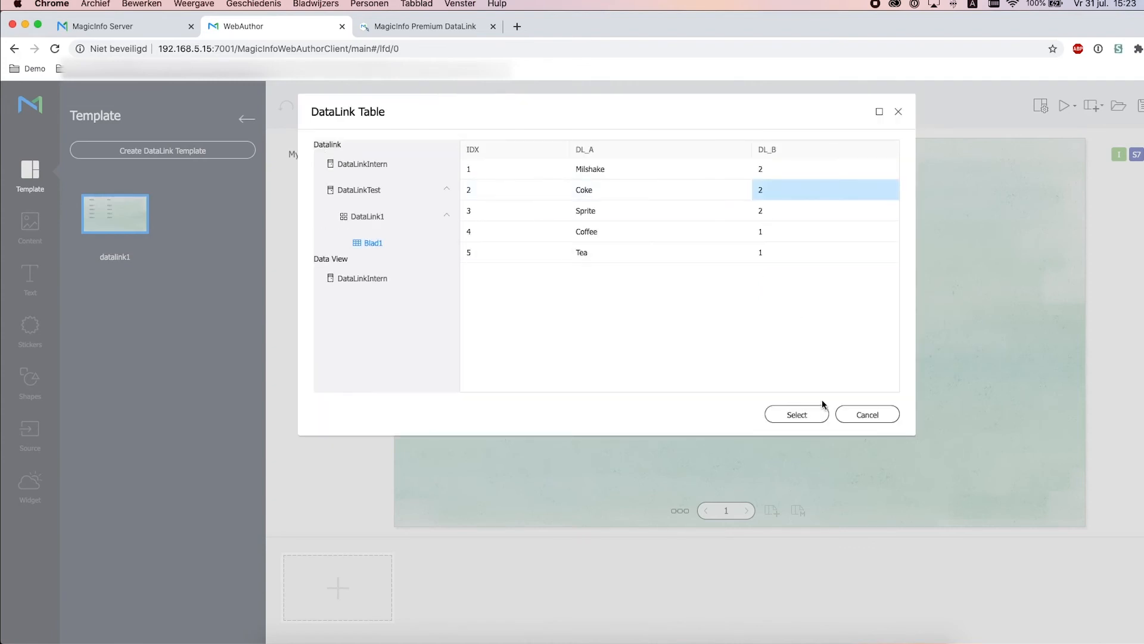
{"action": "left_click", "coordinate": [803, 415]}
{"action": "left_click", "coordinate": [653, 359]}
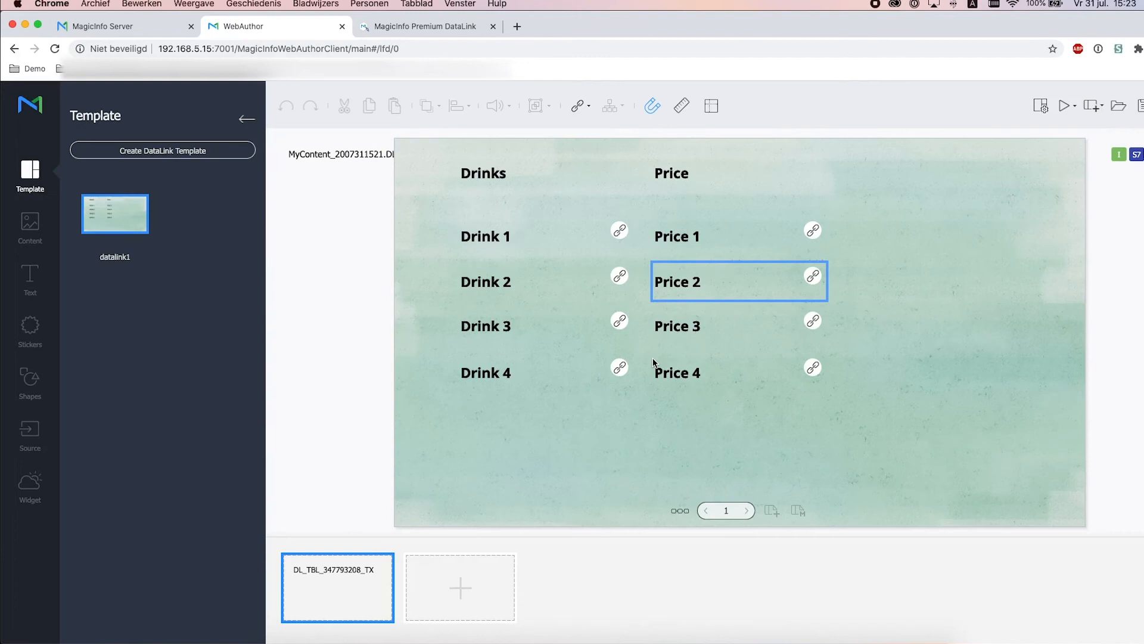
Link the Price 3 text box to Sprite's price in the DL_B column
{"action": "left_click", "coordinate": [702, 334]}
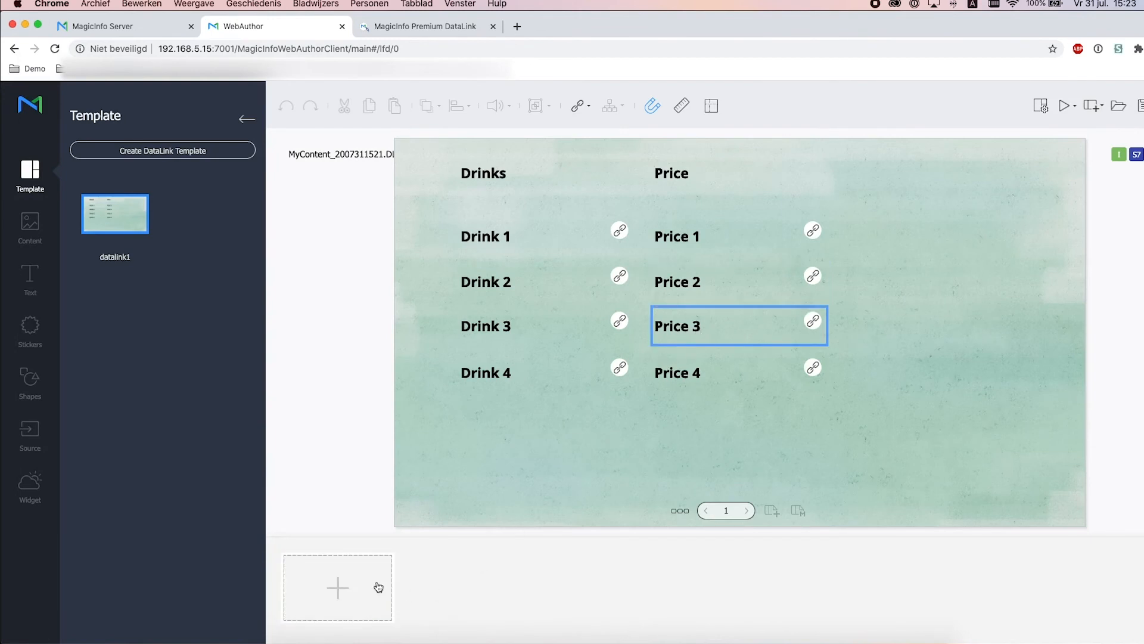
{"action": "left_click", "coordinate": [377, 585]}
{"action": "left_click", "coordinate": [723, 190]}
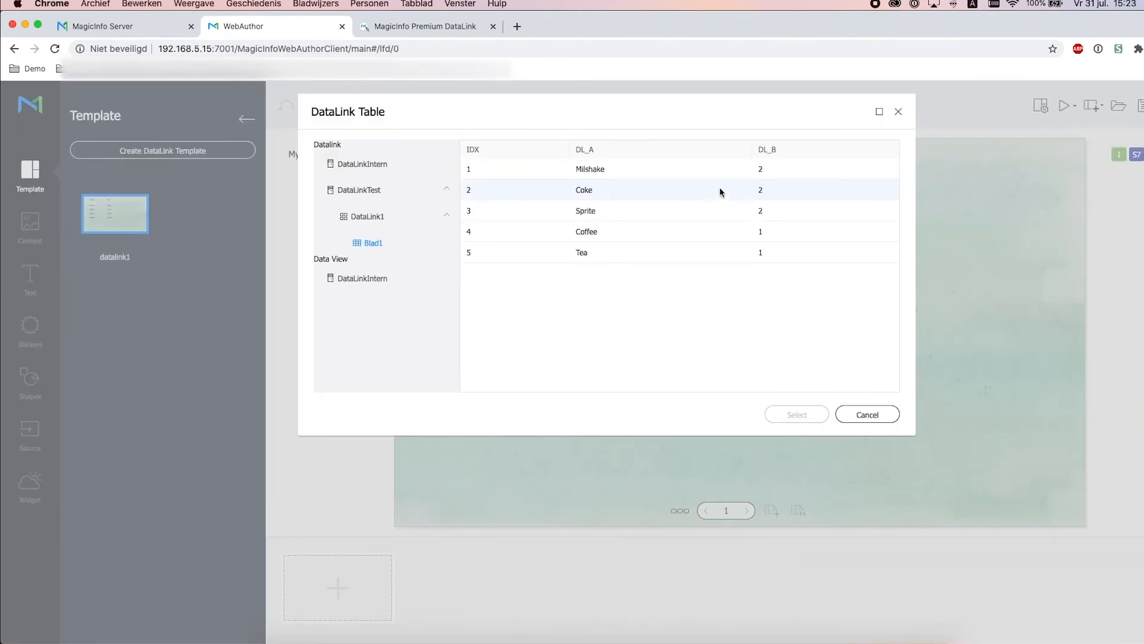
{"action": "left_click", "coordinate": [774, 215]}
{"action": "left_click", "coordinate": [776, 416]}
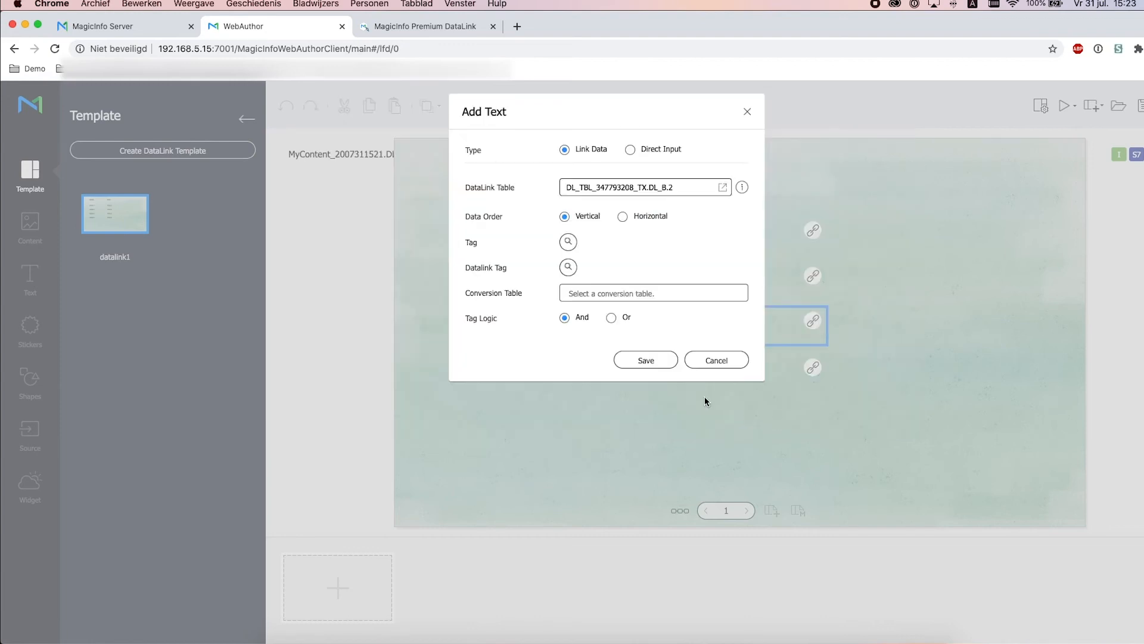
{"action": "left_click", "coordinate": [646, 360]}
Link Price 4 to Coffee's price (DL_B,3) and show the page list with its 1-minute duration
{"action": "left_click", "coordinate": [694, 383]}
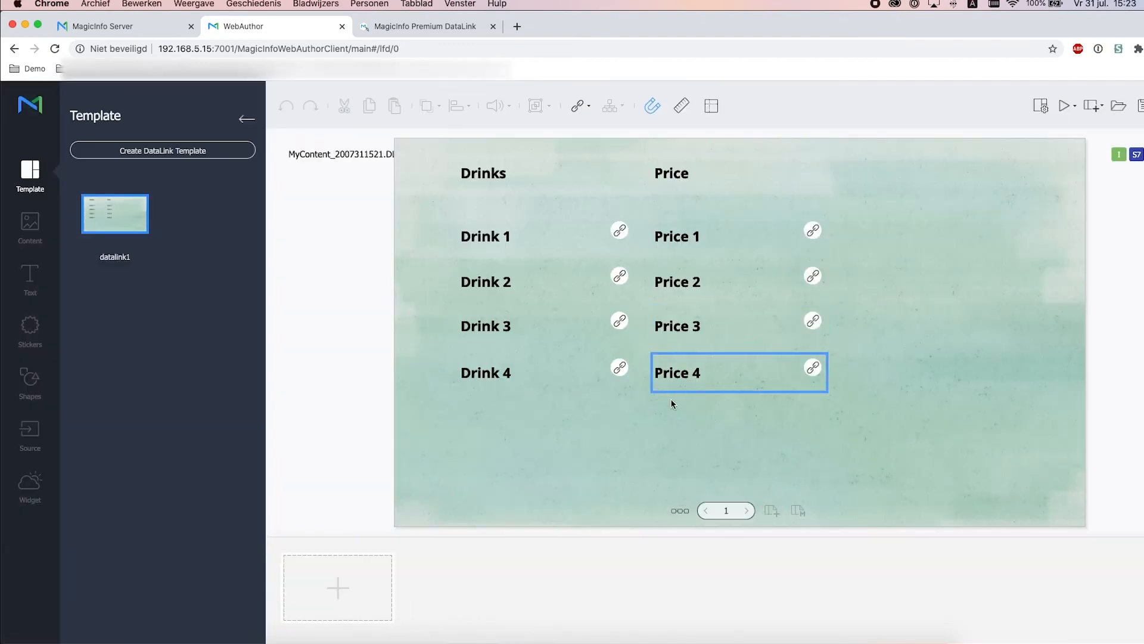
{"action": "left_click", "coordinate": [355, 603]}
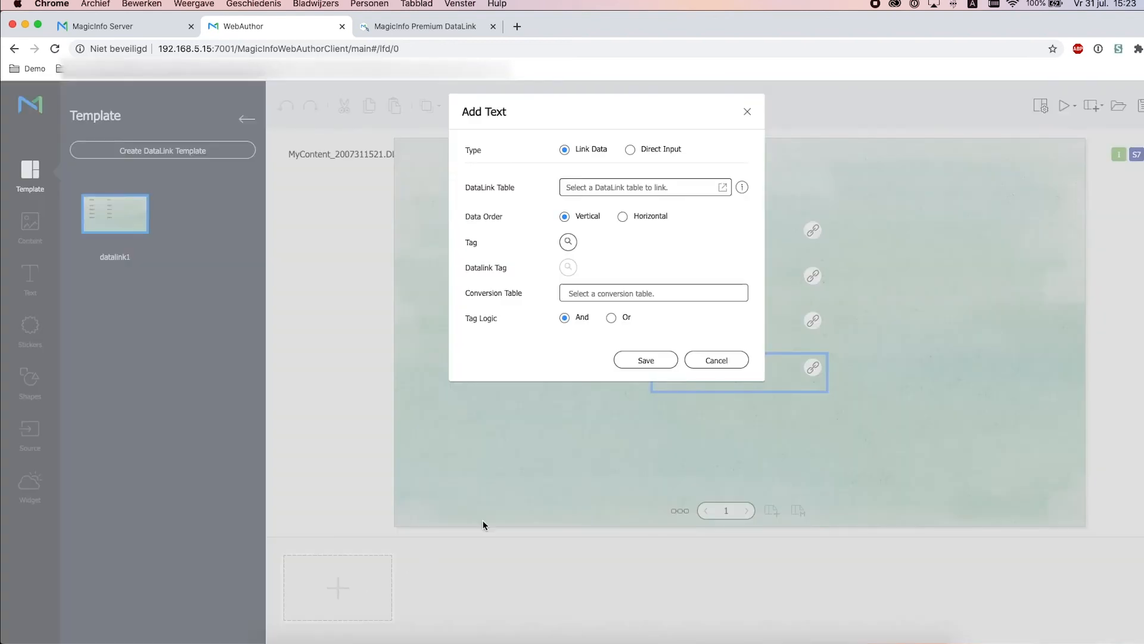
{"action": "left_click", "coordinate": [719, 188]}
{"action": "left_click", "coordinate": [773, 232]}
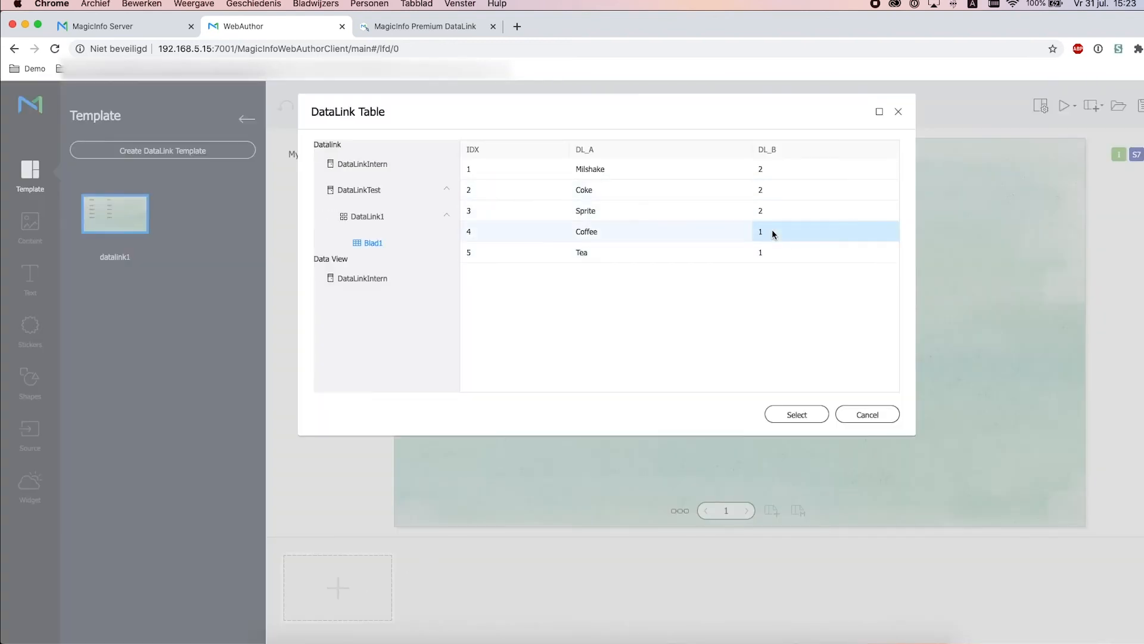
{"action": "left_click", "coordinate": [795, 416]}
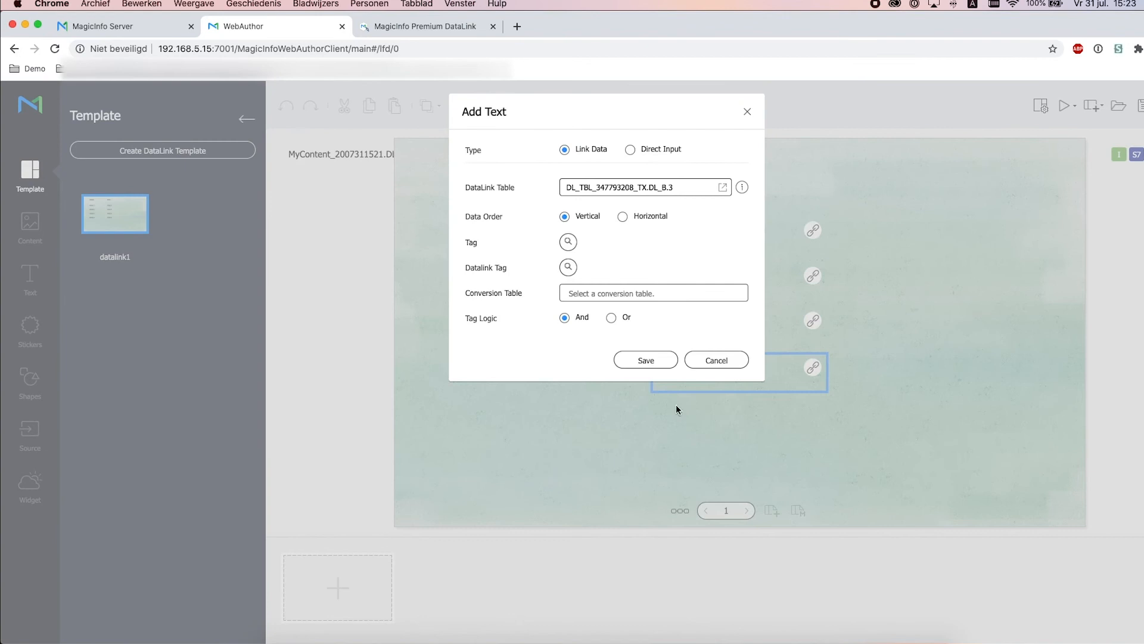
{"action": "left_click", "coordinate": [657, 362]}
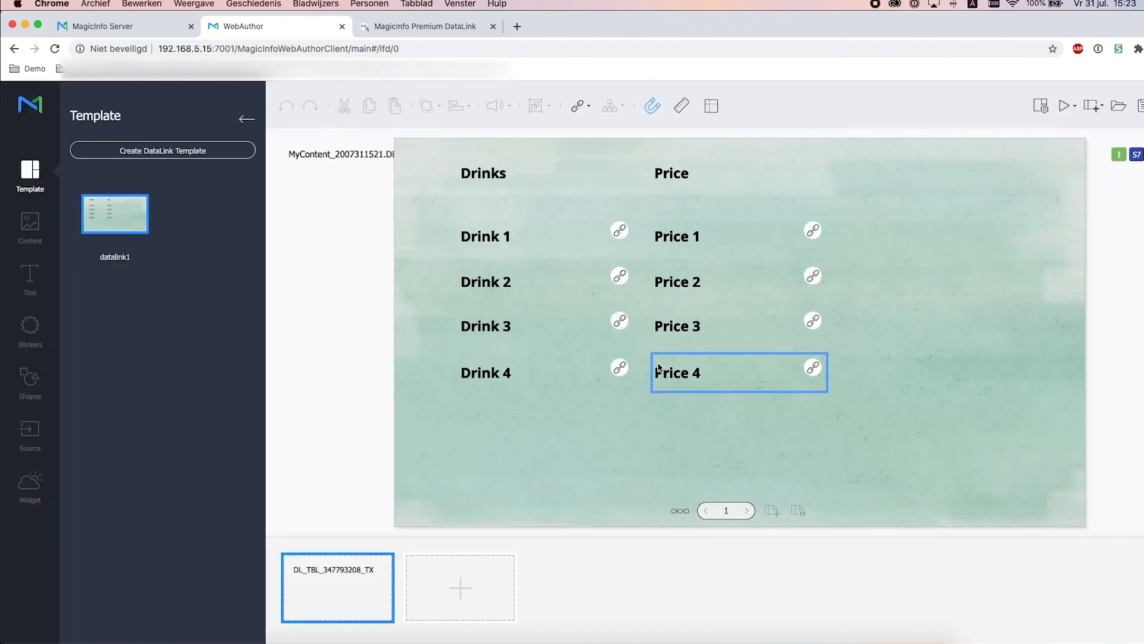
{"action": "left_click", "coordinate": [664, 456]}
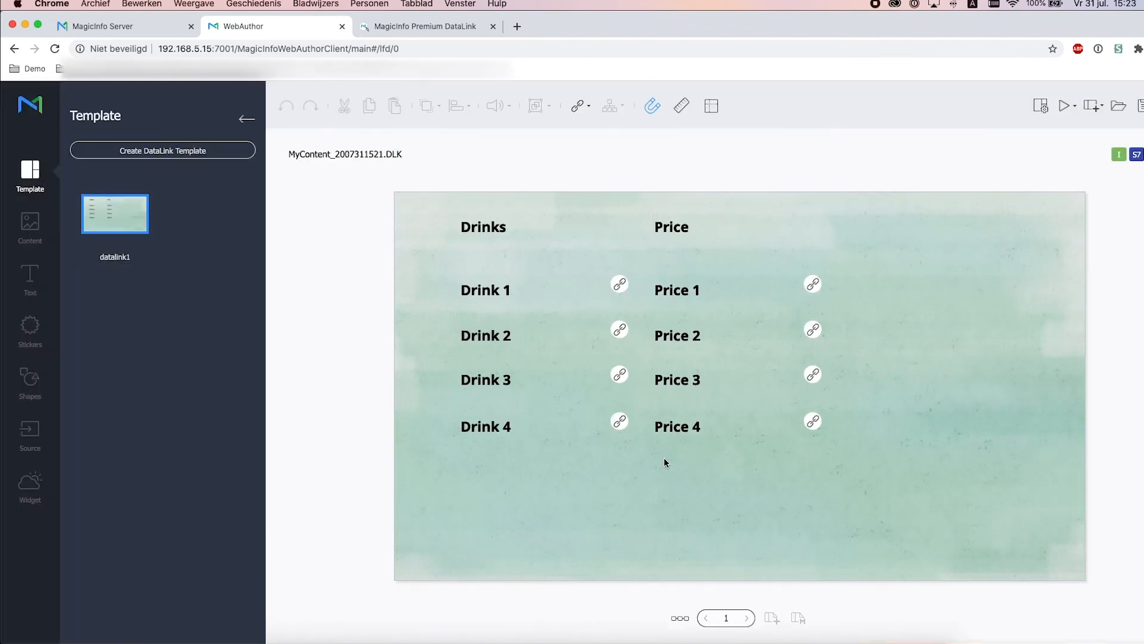
{"action": "left_click", "coordinate": [683, 620]}
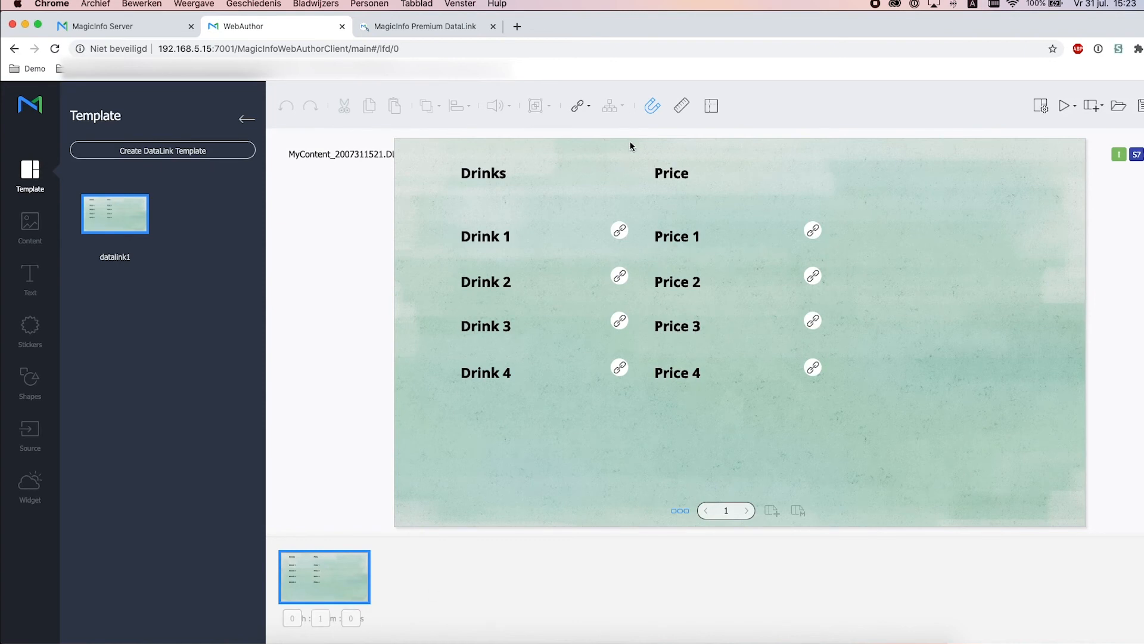
Turn on Back Up 1-Day Data for the DataLink content, keeping the 0 m 5 s refresh interval
{"action": "left_click", "coordinate": [590, 108]}
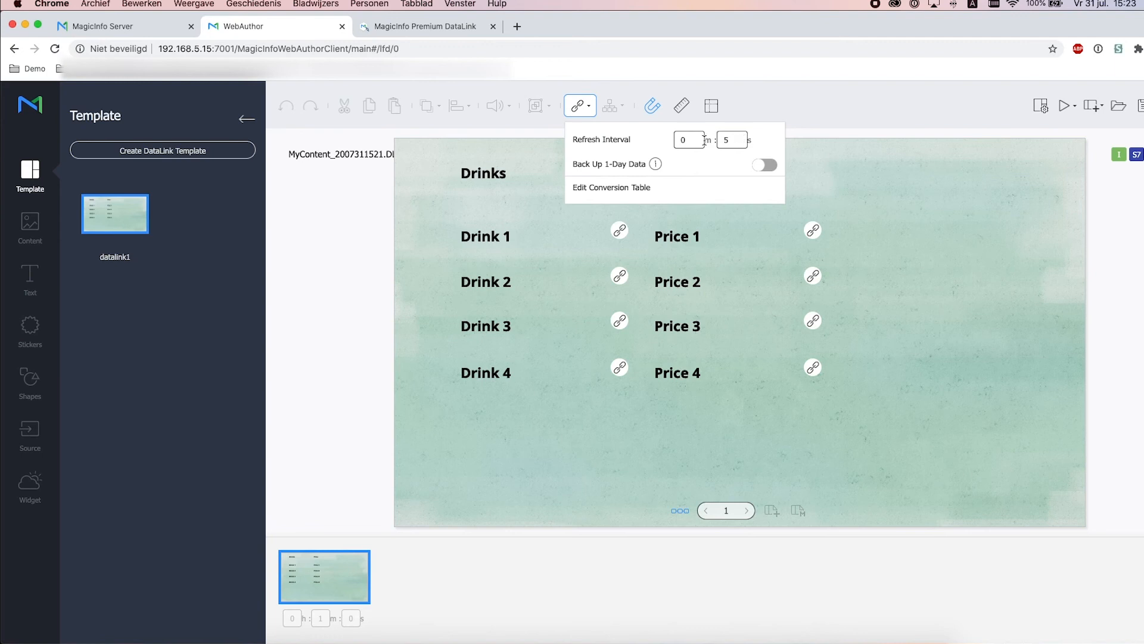
{"action": "mouse_move", "coordinate": [657, 168]}
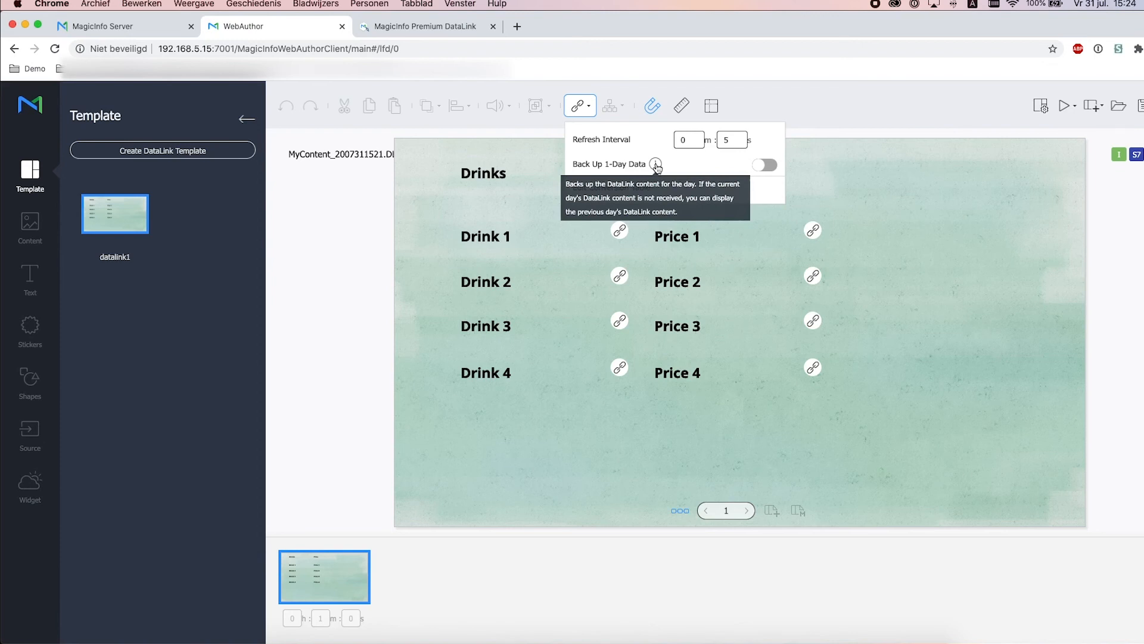
{"action": "left_click", "coordinate": [772, 166]}
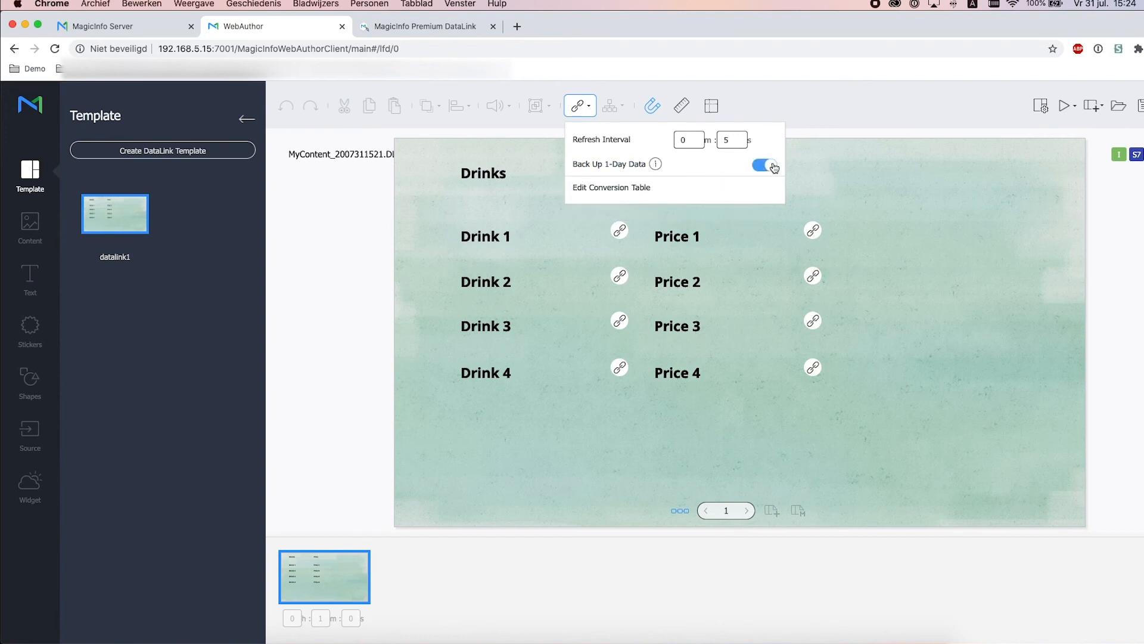
{"action": "left_click", "coordinate": [960, 209]}
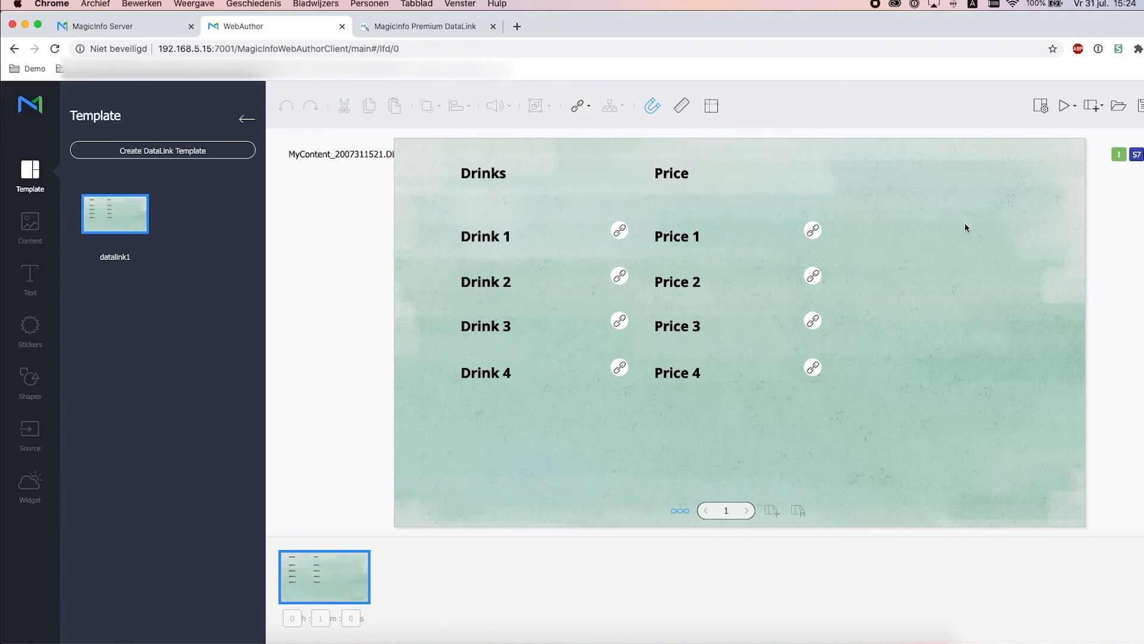
{"action": "left_click", "coordinate": [1139, 105]}
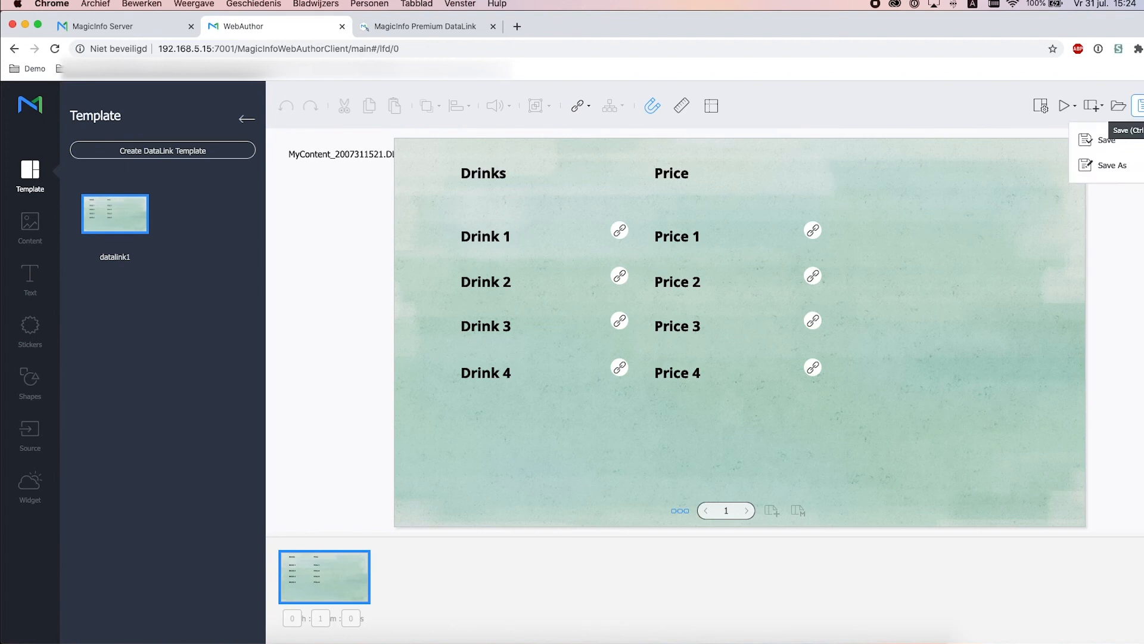
Save the drinks menu content under the new name datalinktest.DLK using Save As
{"action": "left_click", "coordinate": [1124, 167]}
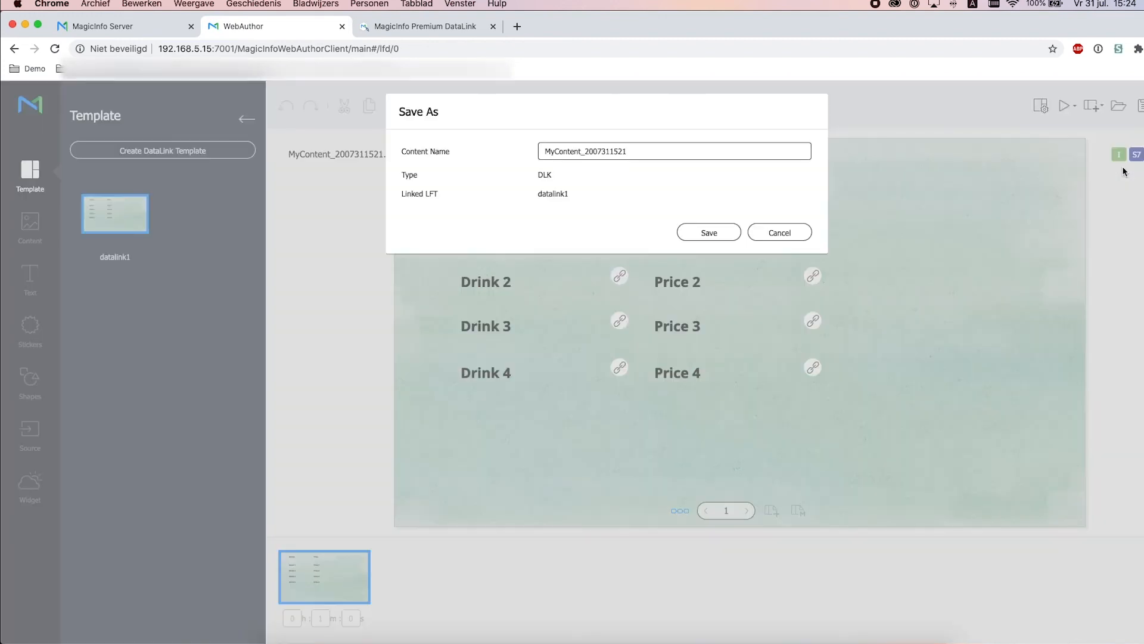
{"action": "left_click", "coordinate": [677, 149]}
{"action": "left_click_drag", "start_coordinate": [677, 149], "coordinate": [503, 127]}
{"action": "type", "text": "datal"}
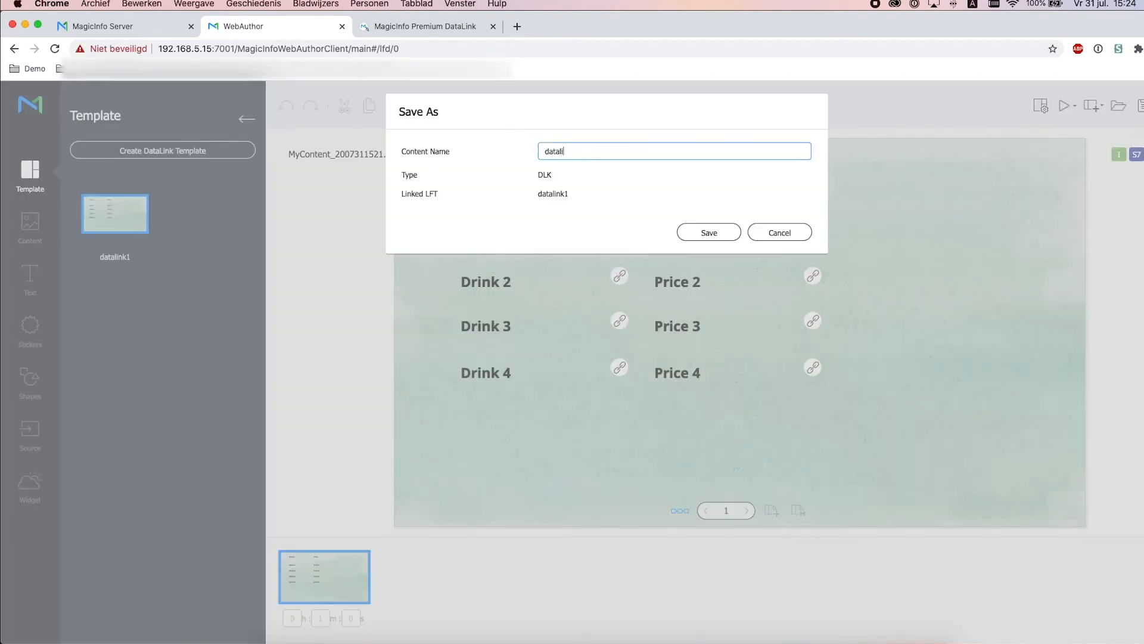
{"action": "type", "text": "inktest"}
{"action": "left_click", "coordinate": [705, 238]}
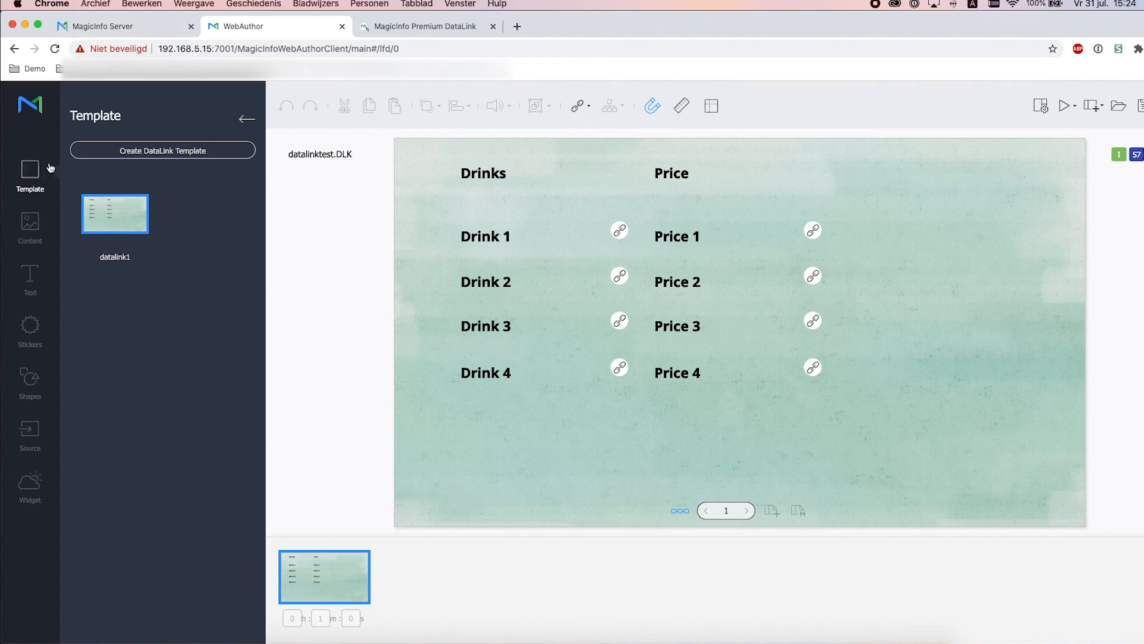
{"action": "left_click", "coordinate": [102, 27]}
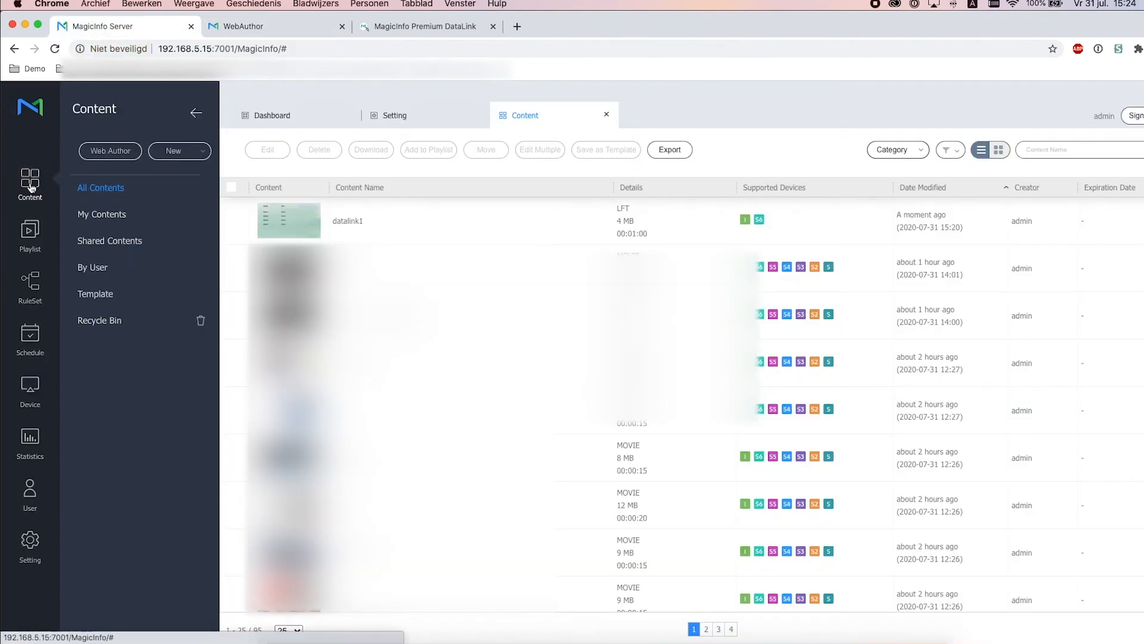
Refresh the content list and create a new content schedule that supports S6 players
{"action": "left_click", "coordinate": [62, 197]}
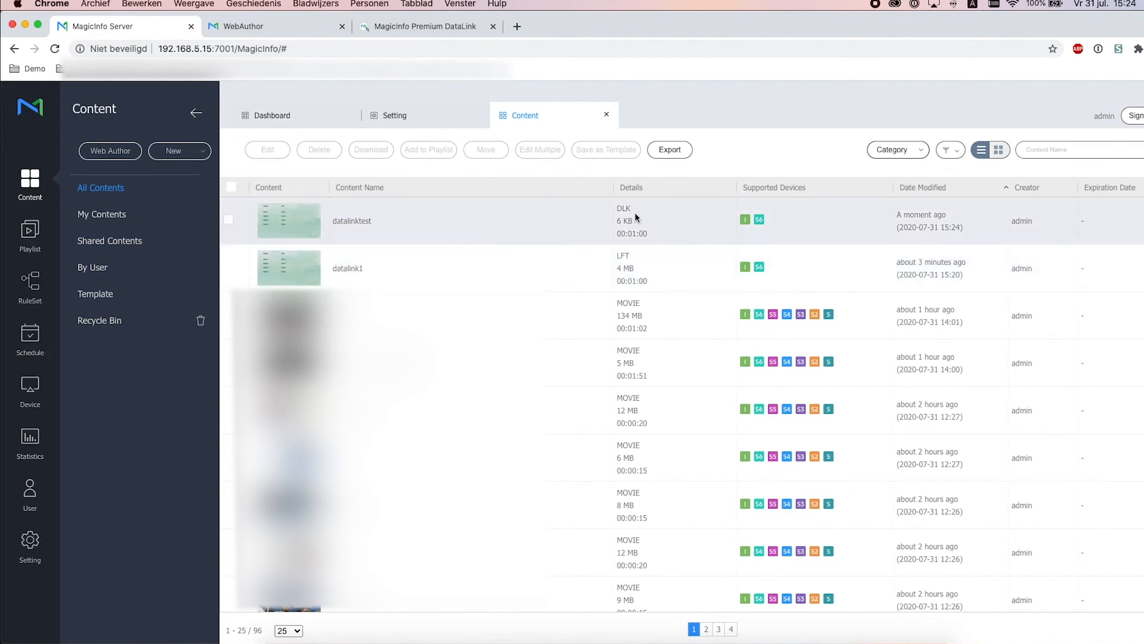
{"action": "left_click", "coordinate": [25, 342]}
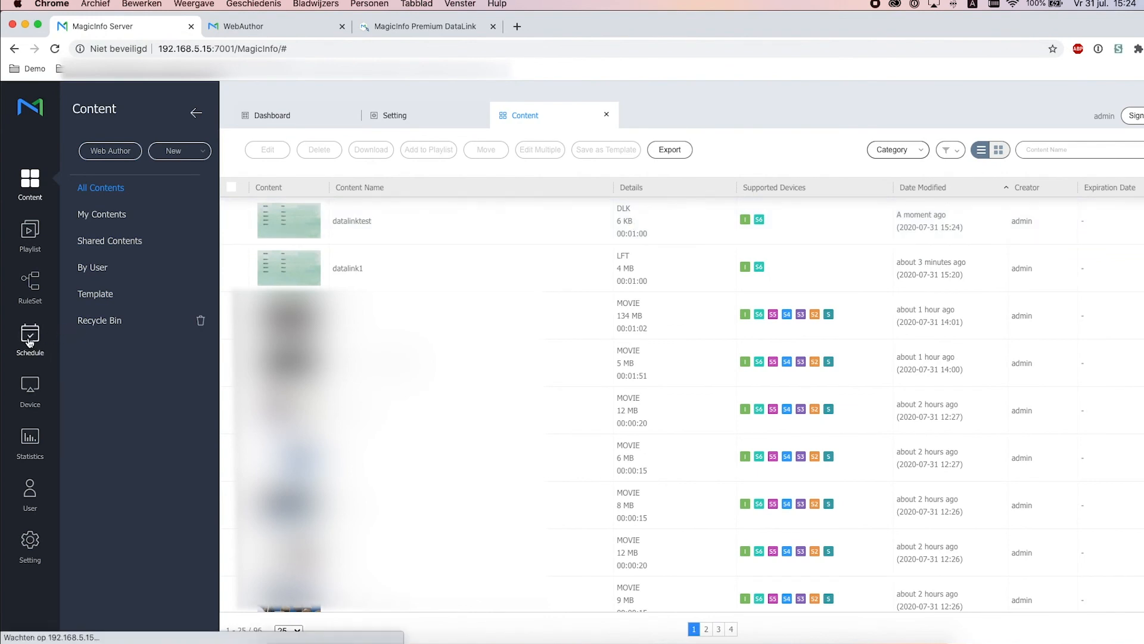
{"action": "left_click", "coordinate": [140, 154]}
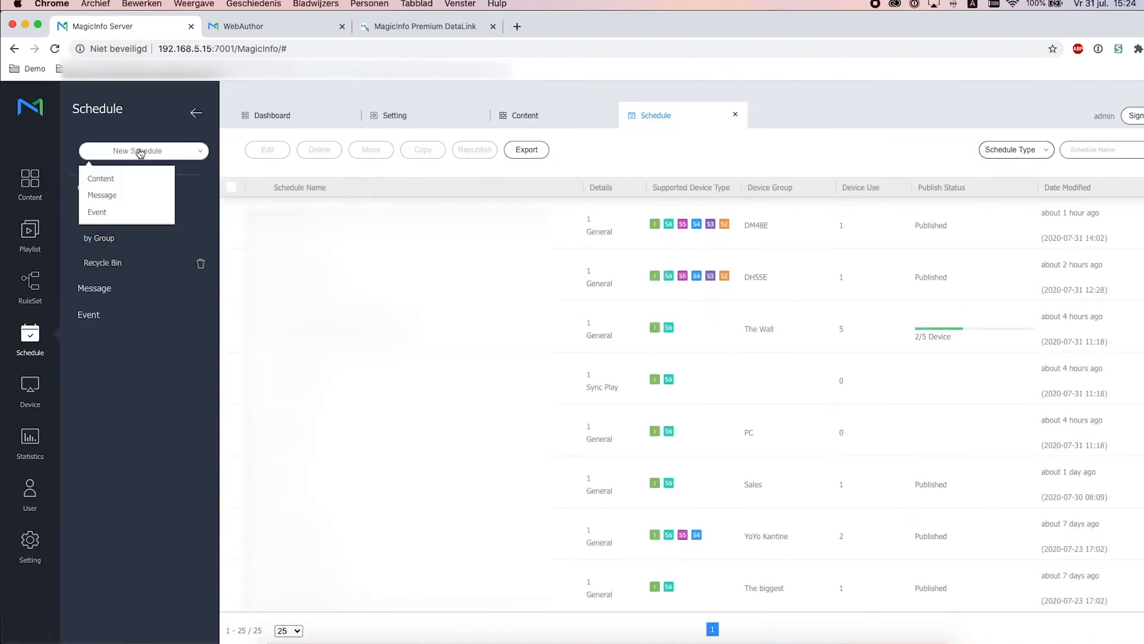
{"action": "left_click", "coordinate": [146, 180]}
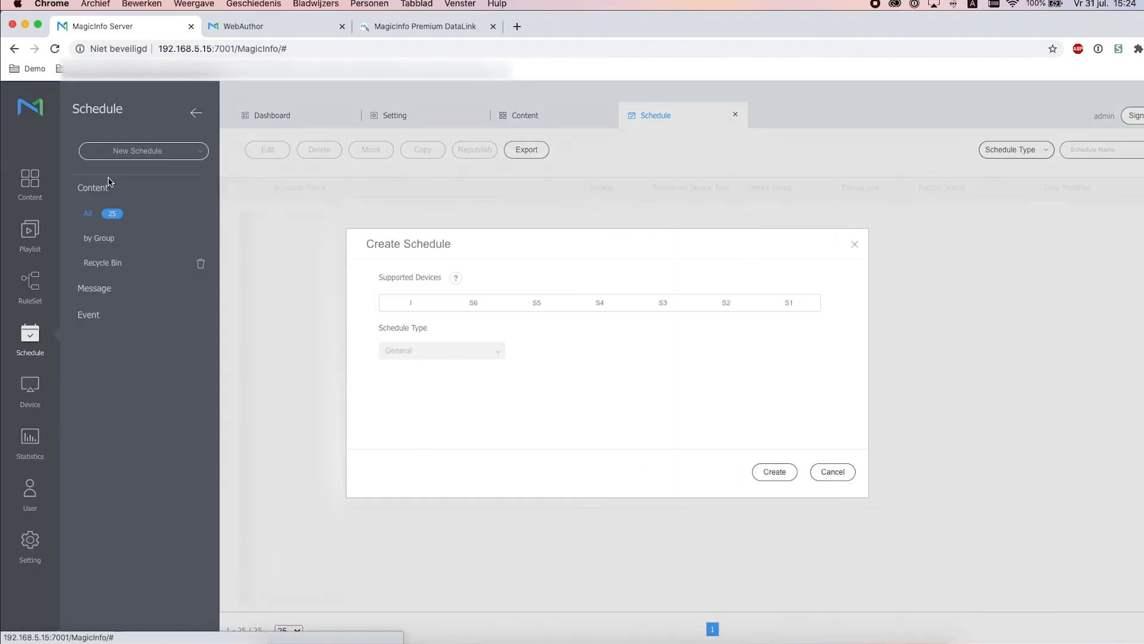
{"action": "left_click", "coordinate": [485, 300]}
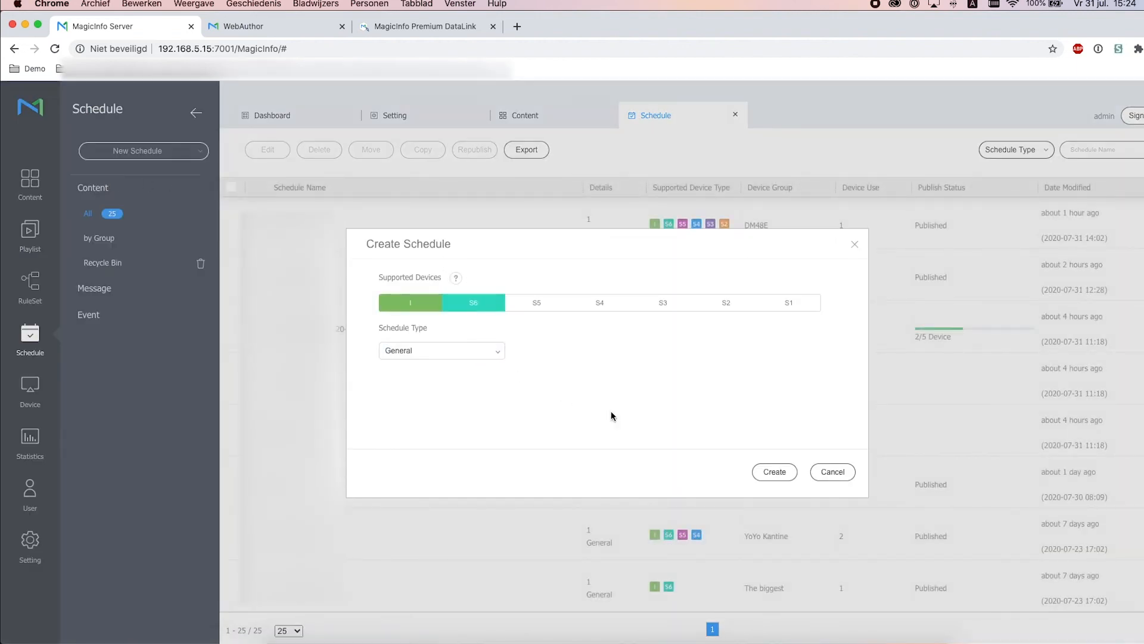
{"action": "left_click", "coordinate": [775, 474]}
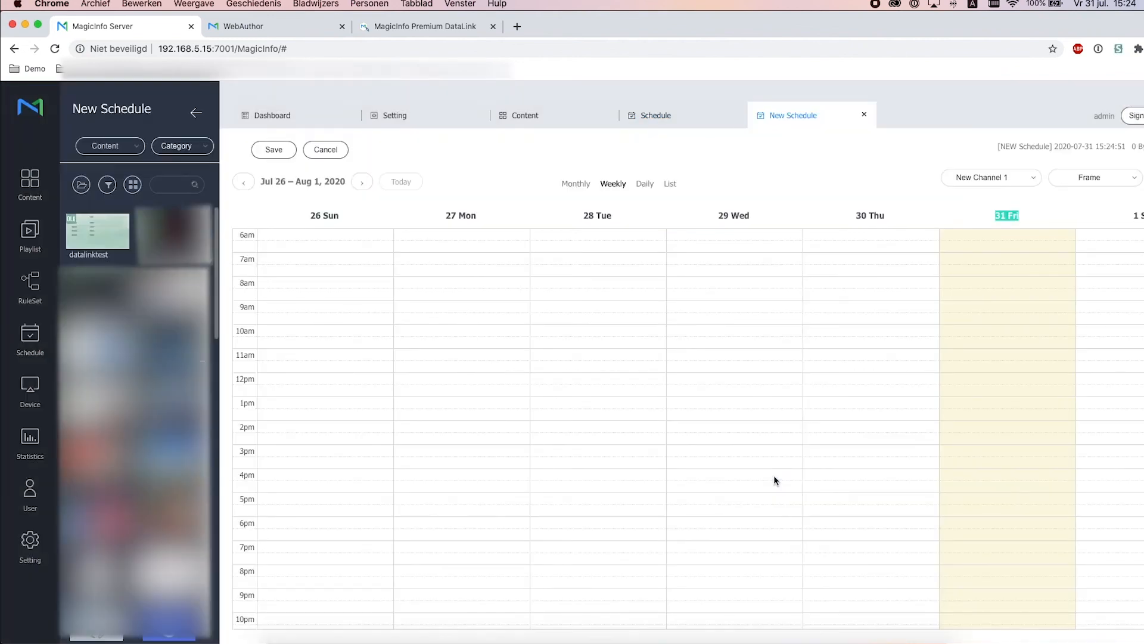
Place datalinktest on Friday 31 as a never-expiring, daily, 24-hour event
{"action": "left_click_drag", "start_coordinate": [100, 245], "coordinate": [989, 446]}
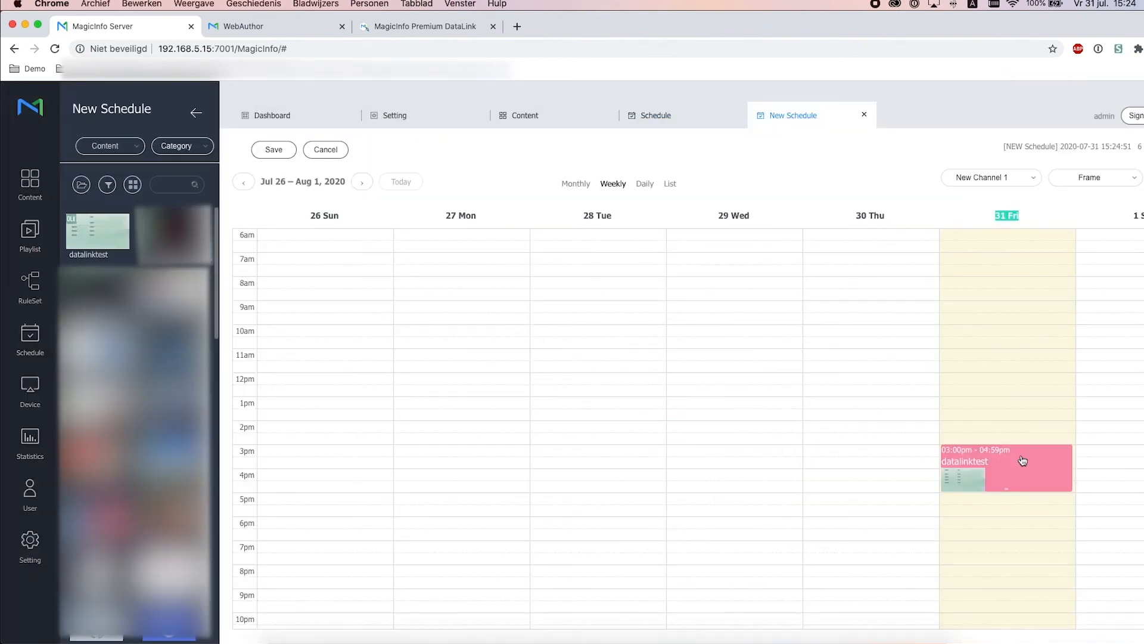
{"action": "left_click", "coordinate": [1021, 456]}
{"action": "left_click", "coordinate": [705, 364]}
{"action": "left_click", "coordinate": [709, 383]}
{"action": "left_click", "coordinate": [743, 454]}
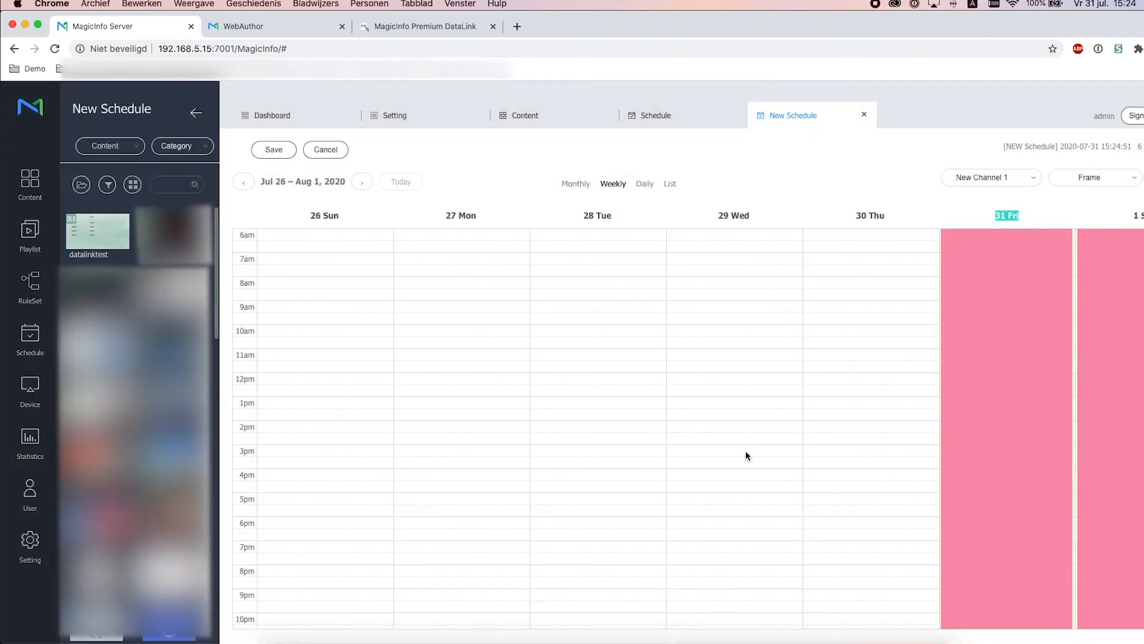
{"action": "left_click", "coordinate": [278, 152]}
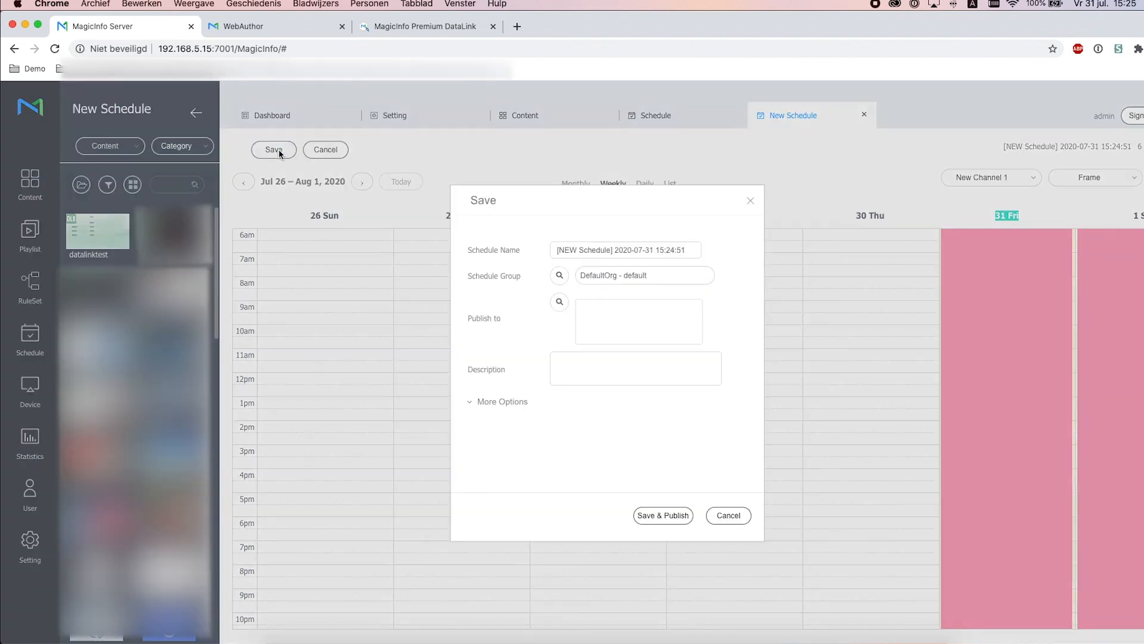
Name the schedule Datalink2 and publish it to the Screencom > Sales device group
{"action": "left_click_drag", "start_coordinate": [693, 250], "coordinate": [527, 238]}
{"action": "type", "text": "Datalink2"}
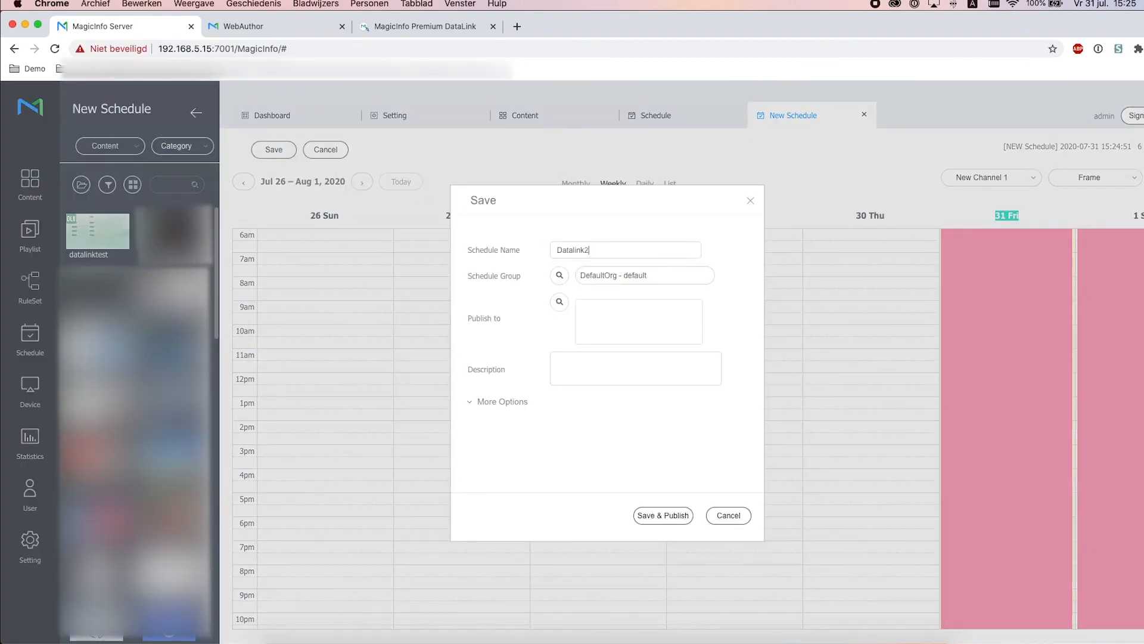
{"action": "left_click", "coordinate": [559, 302]}
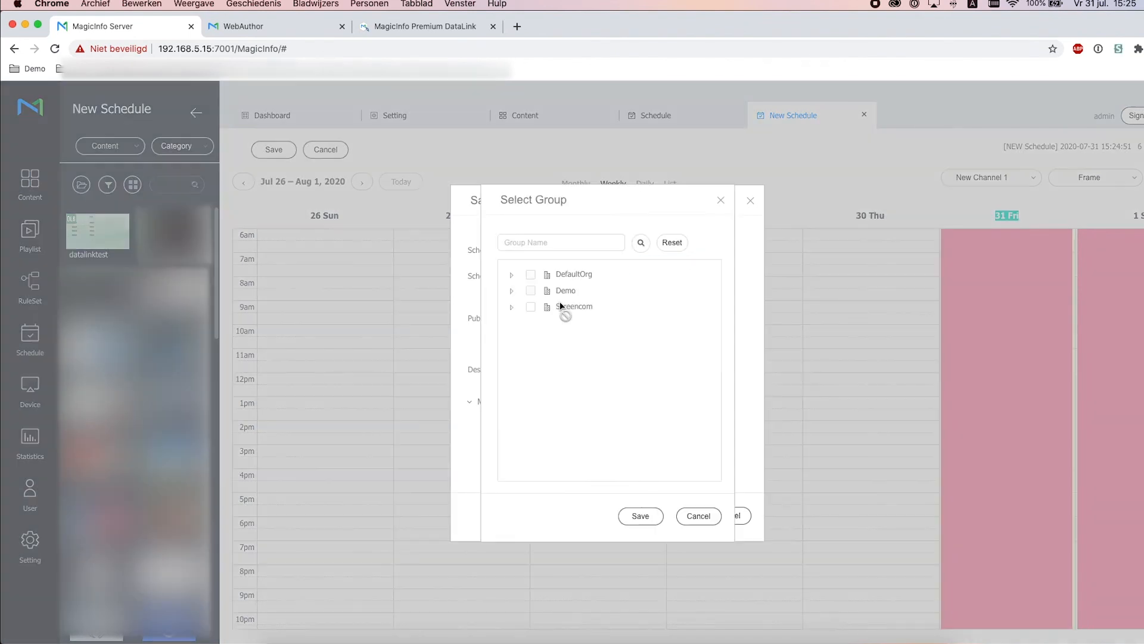
{"action": "left_click", "coordinate": [512, 308]}
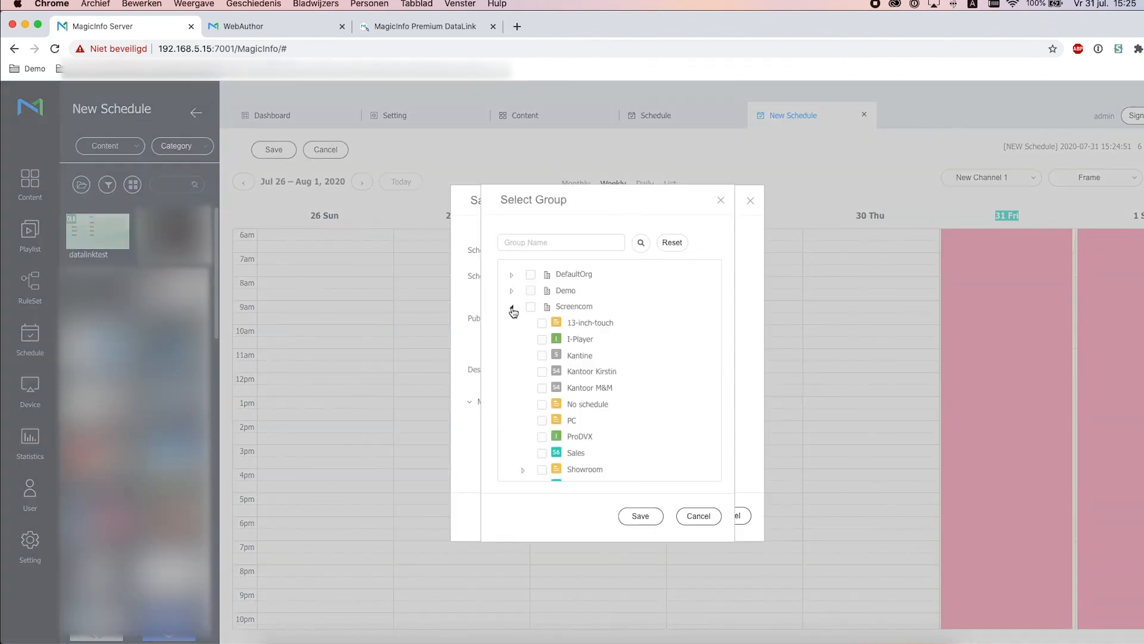
{"action": "scroll", "coordinate": [543, 333], "scroll_direction": "down", "scroll_amount": 2}
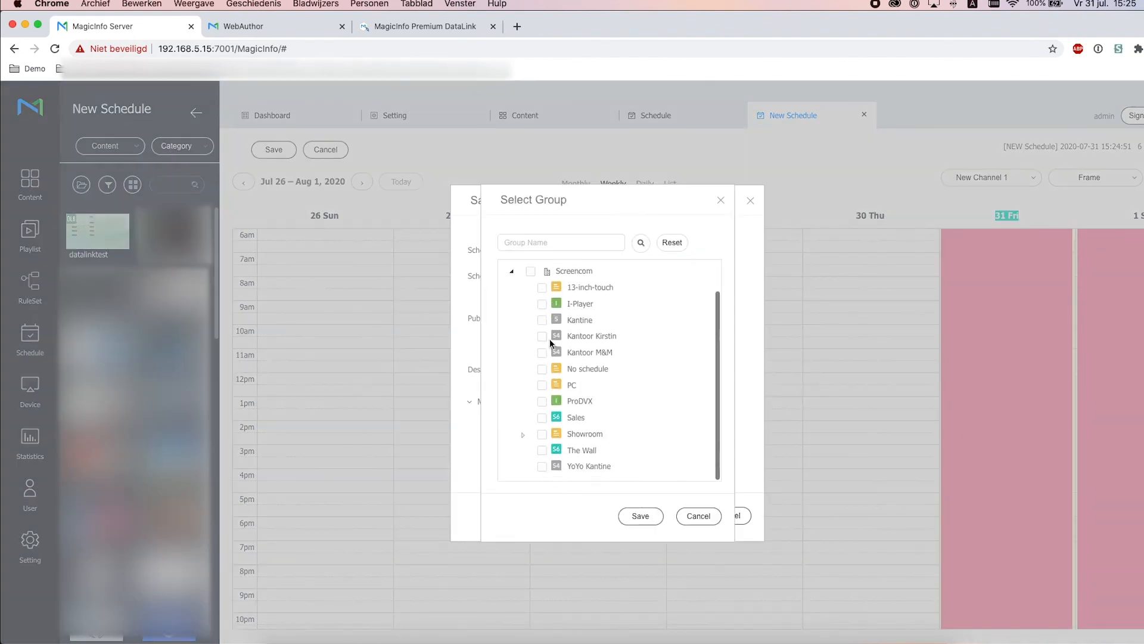
{"action": "left_click", "coordinate": [541, 417]}
{"action": "left_click", "coordinate": [633, 516]}
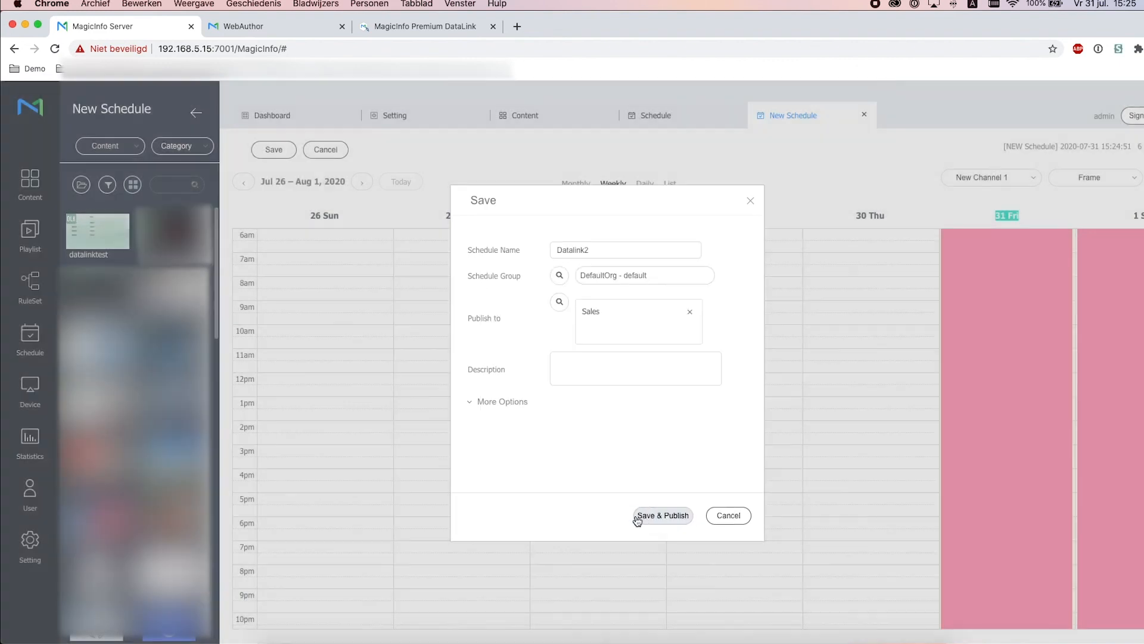
{"action": "left_click", "coordinate": [652, 516]}
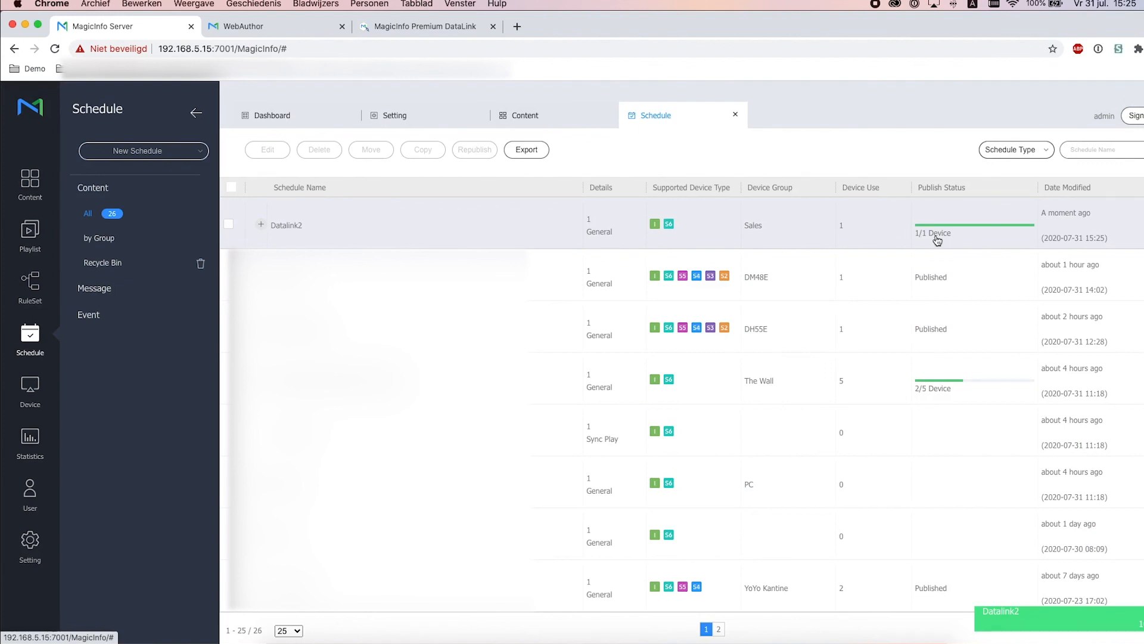
Open remote control of the 43inch_S6 display from the device list
{"action": "left_click", "coordinate": [29, 391]}
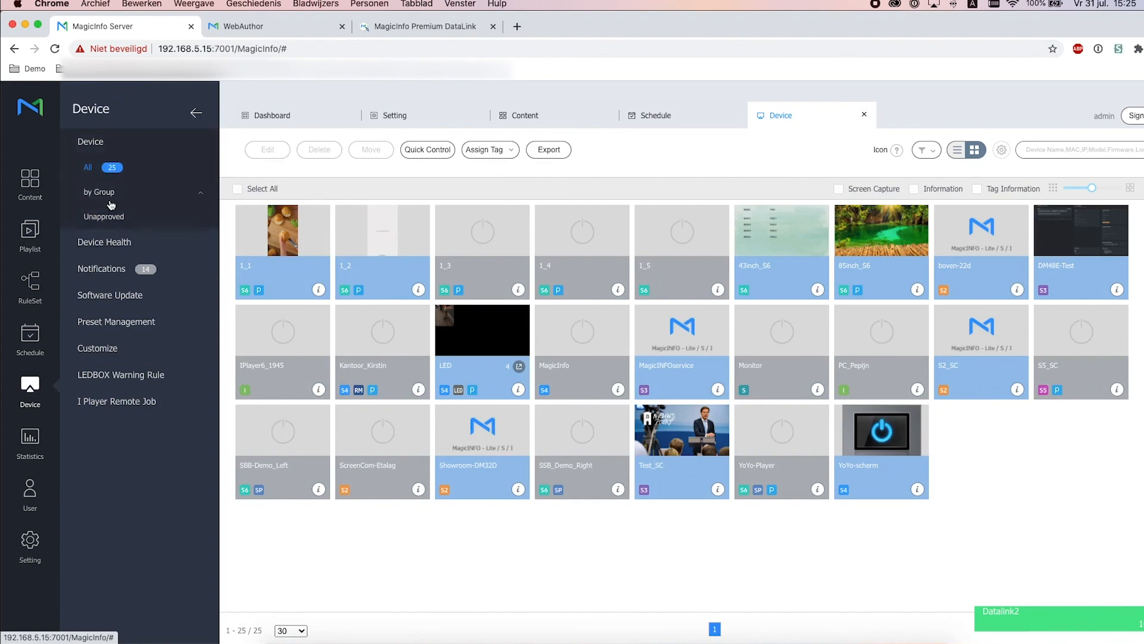
{"action": "left_click", "coordinate": [817, 291]}
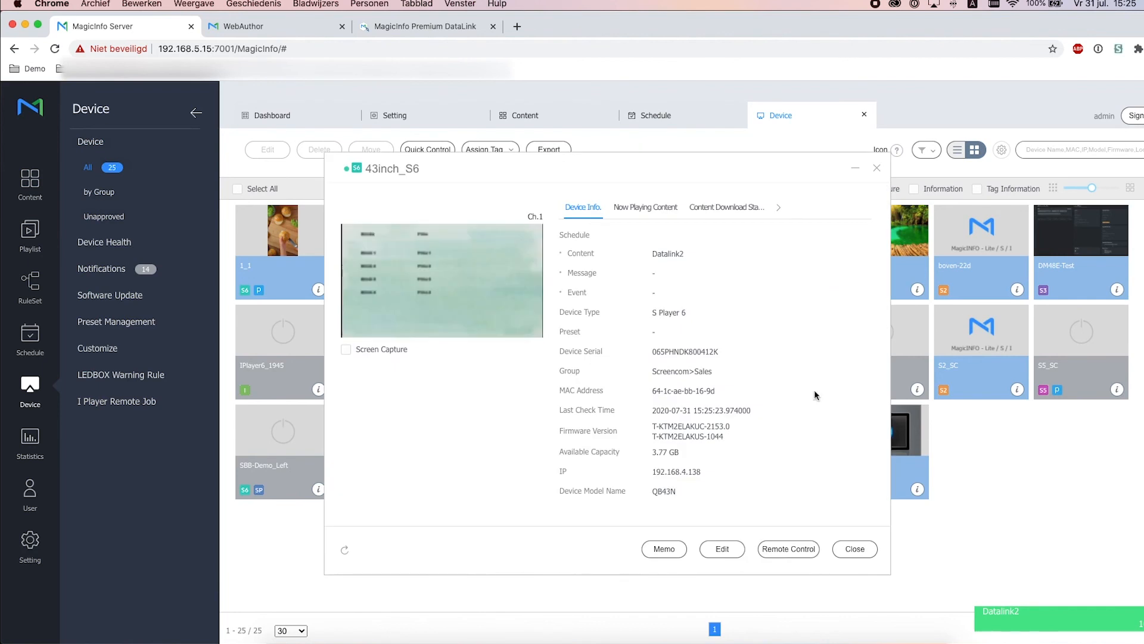
{"action": "left_click", "coordinate": [772, 551]}
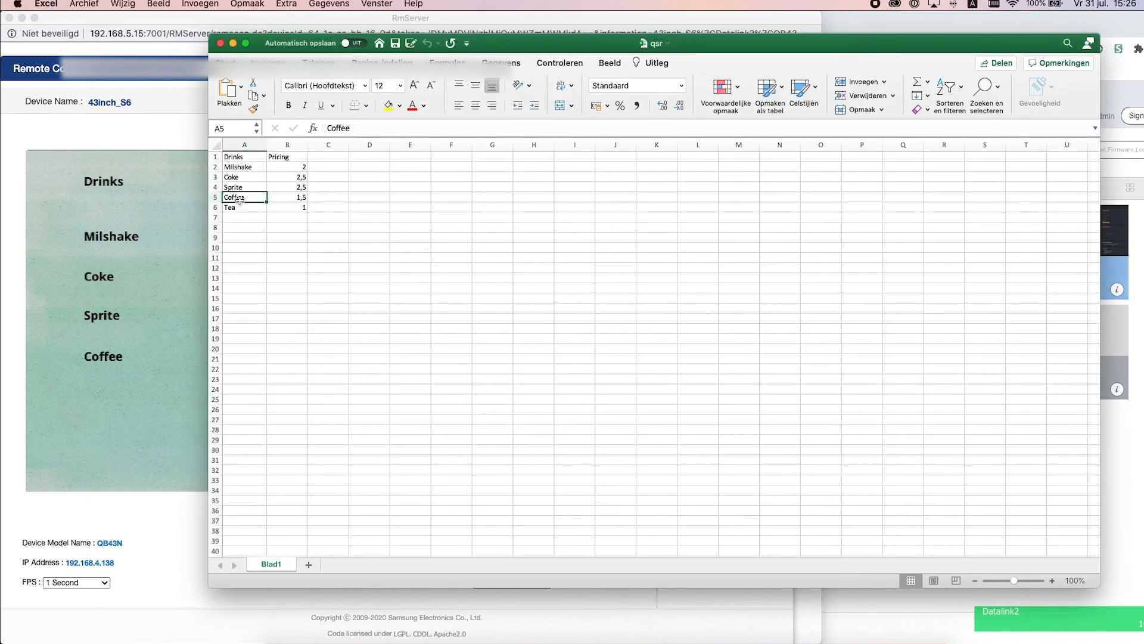
Replace Coffee with Espresso priced 3 and save the qsr workbook
{"action": "type", "text": "Espresso"}
{"action": "key", "text": "Tab"}
{"action": "type", "text": "3"}
{"action": "key", "text": "Tab"}
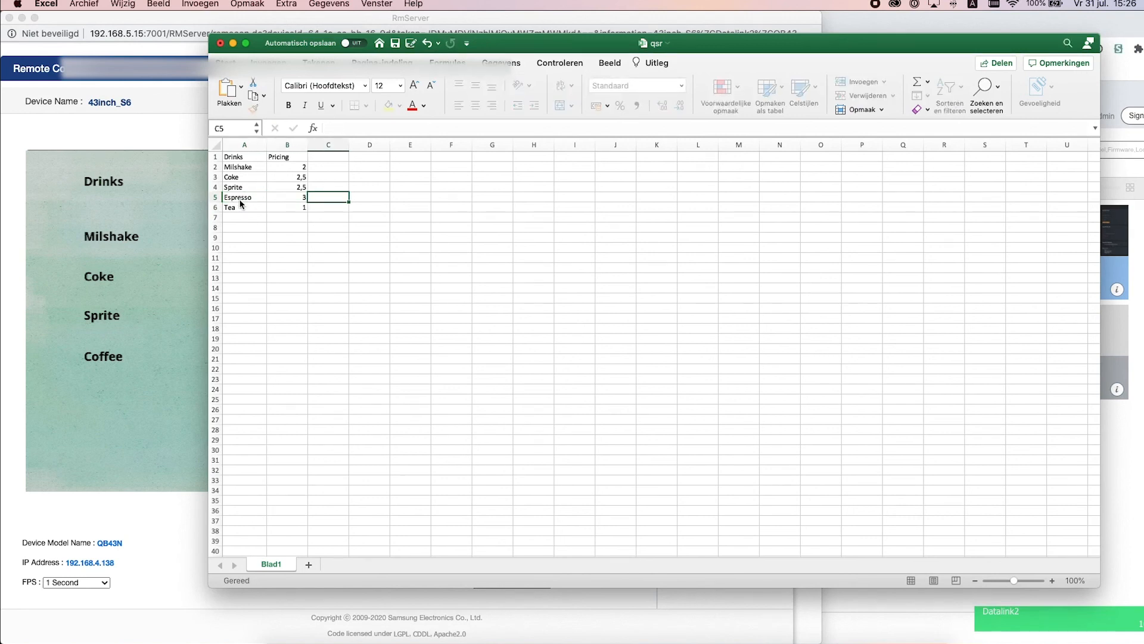
{"action": "key", "text": "super+s"}
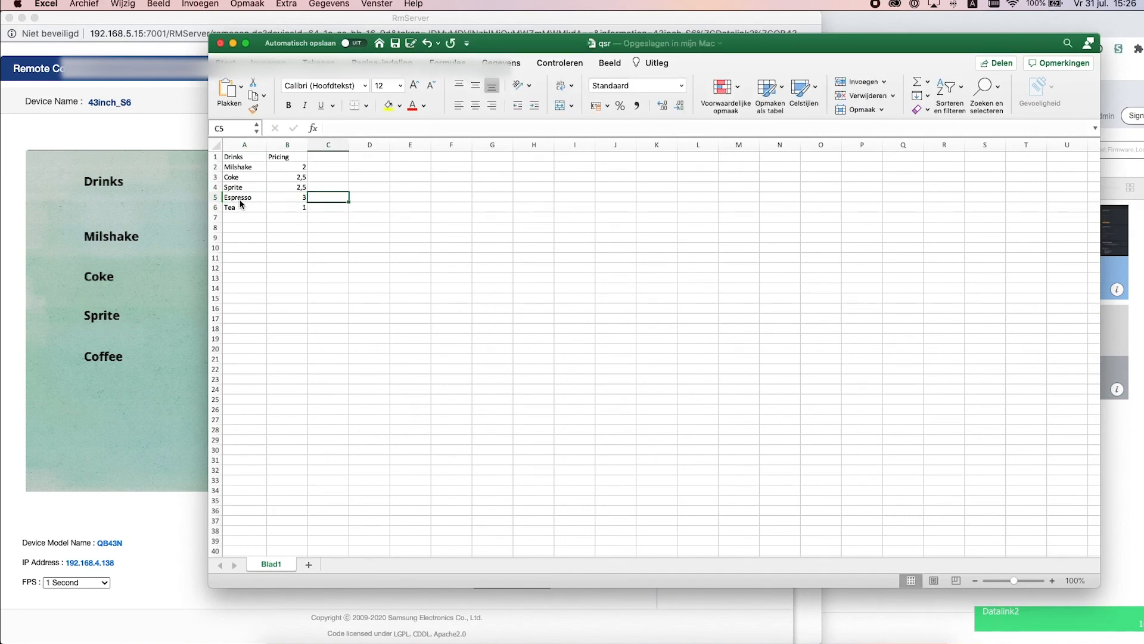